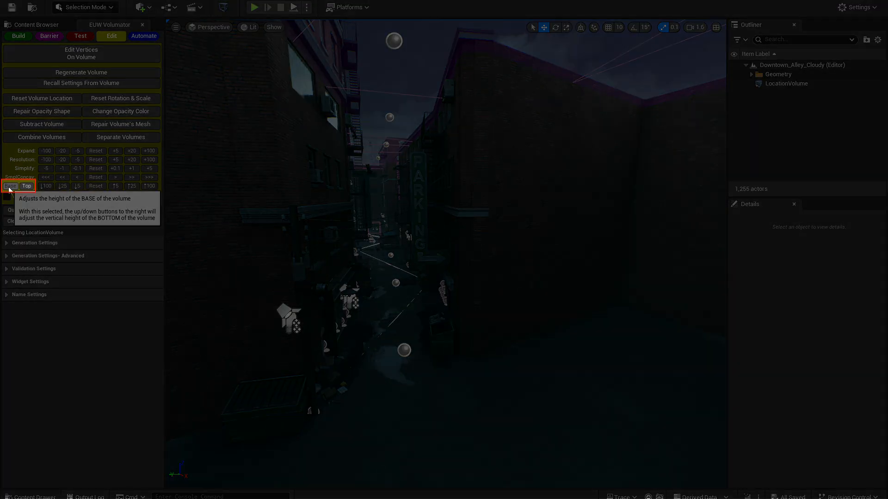
- Select the LocationVolume that surrounds the alley
{"action": "left_click", "coordinate": [9, 187]}
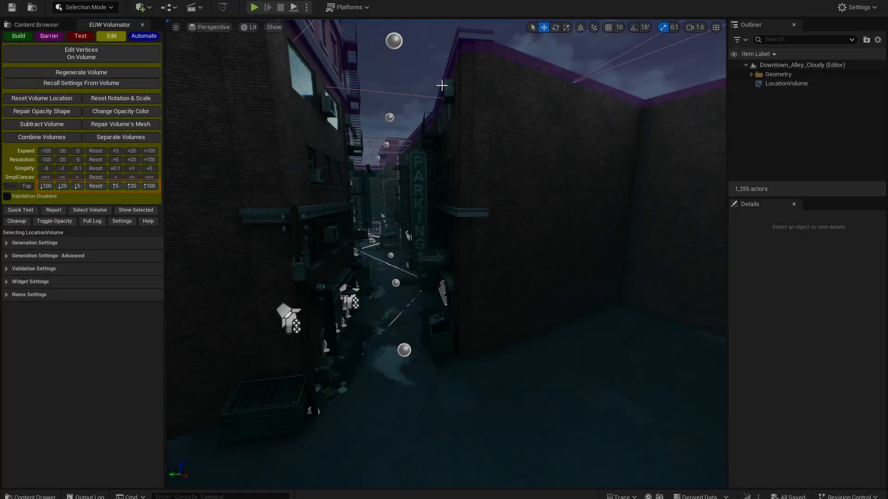
{"action": "left_click", "coordinate": [126, 211]}
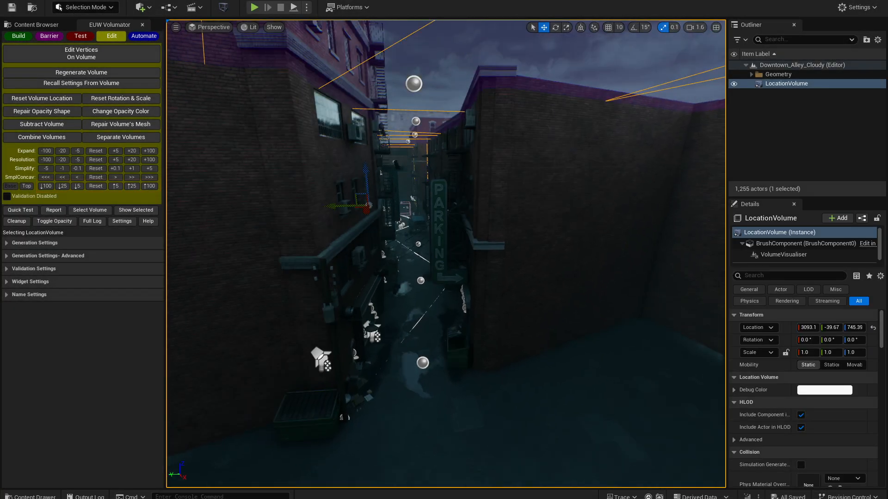
{"action": "right_click_drag", "start_coordinate": [446, 254], "coordinate": [481, 250]}
{"action": "right_click_drag", "start_coordinate": [481, 185], "coordinate": [492, 166]}
{"action": "key", "text": "s"}
{"action": "right_click_drag", "start_coordinate": [501, 125], "coordinate": [394, 261]}
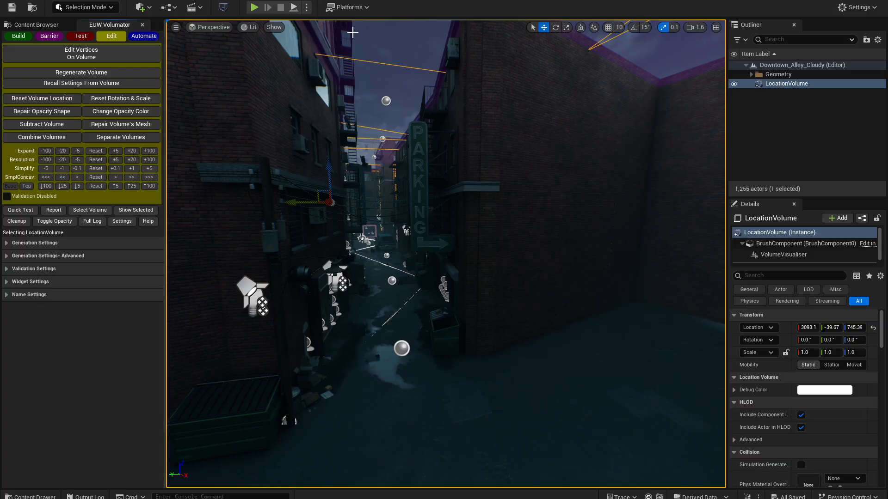
- Lower the top of the alley volume by 535 units in total, using 100, 25 and 5 unit decrements
{"action": "left_click", "coordinate": [49, 187]}
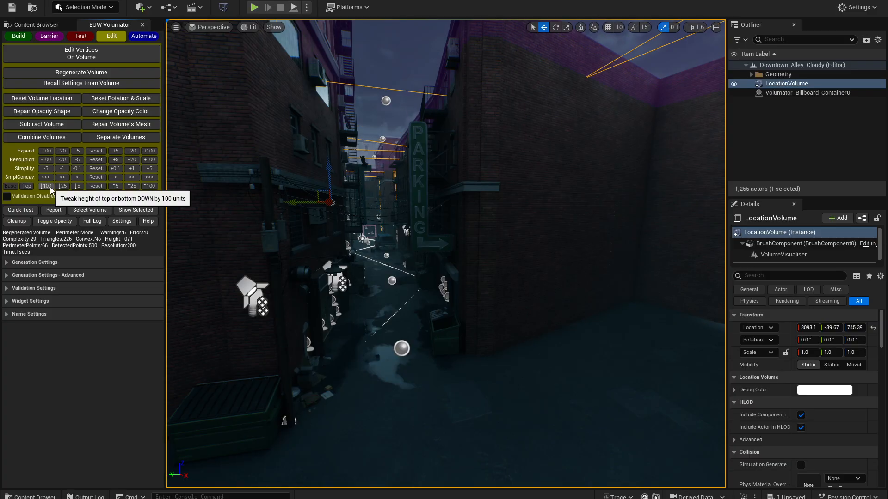
{"action": "left_click", "coordinate": [49, 187]}
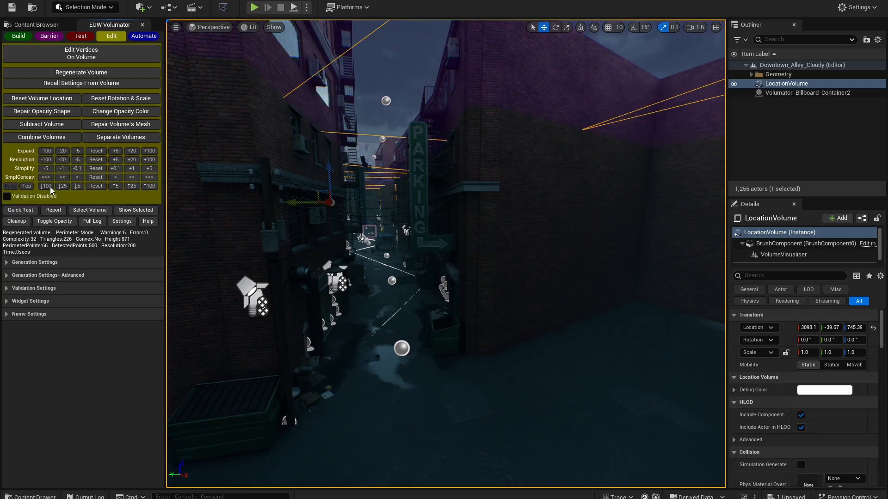
{"action": "left_click", "coordinate": [49, 187]}
{"action": "left_click", "coordinate": [50, 187]}
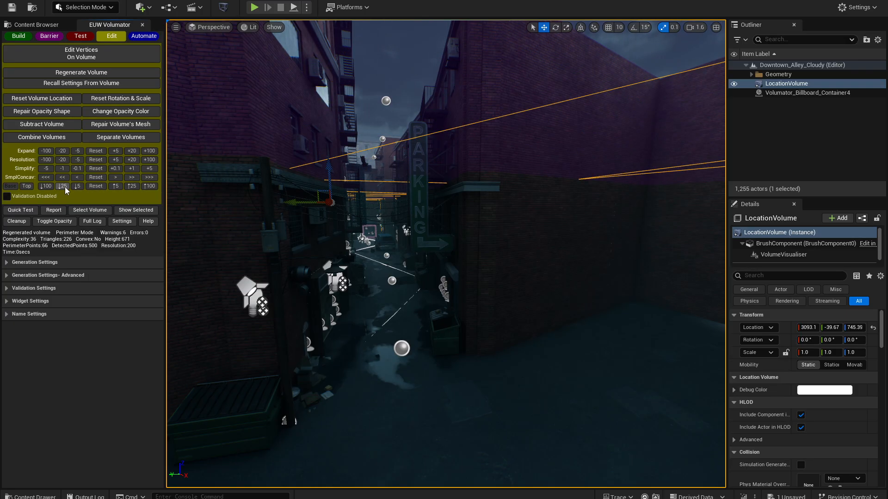
{"action": "left_click", "coordinate": [65, 187]}
{"action": "left_click", "coordinate": [77, 187]}
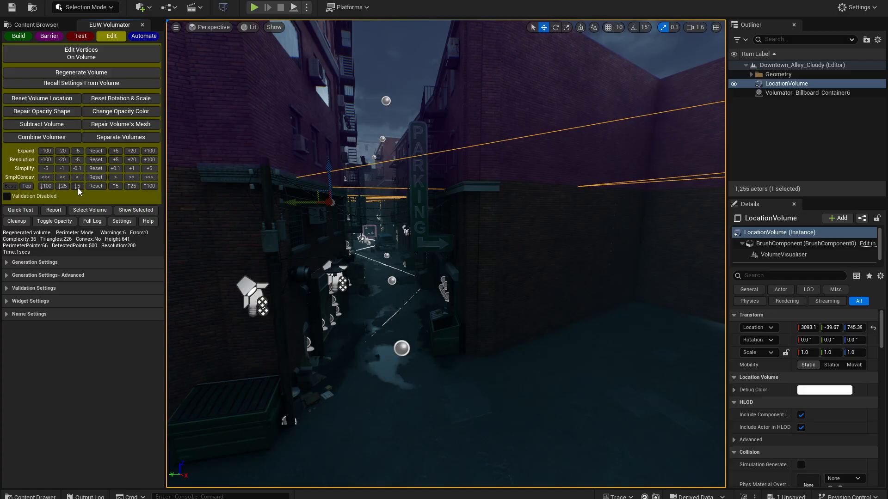
{"action": "left_click", "coordinate": [78, 187]}
- Inspect the lowered volume along the alley and reset its top height
{"action": "right_click_drag", "start_coordinate": [296, 259], "coordinate": [240, 259]}
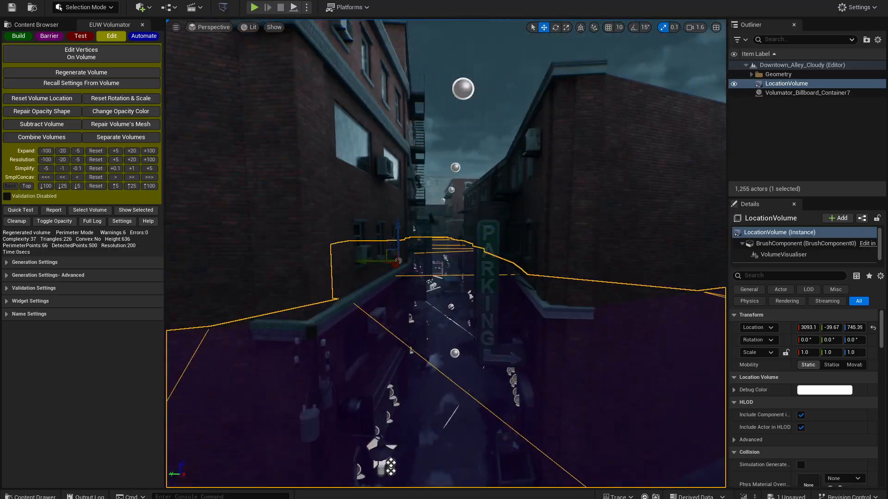
{"action": "right_click_drag", "start_coordinate": [359, 292], "coordinate": [387, 288]}
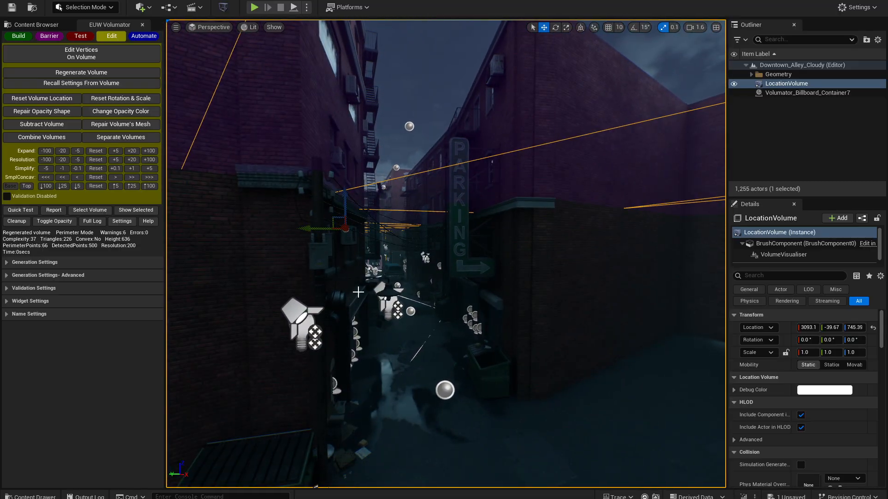
{"action": "left_click", "coordinate": [98, 187]}
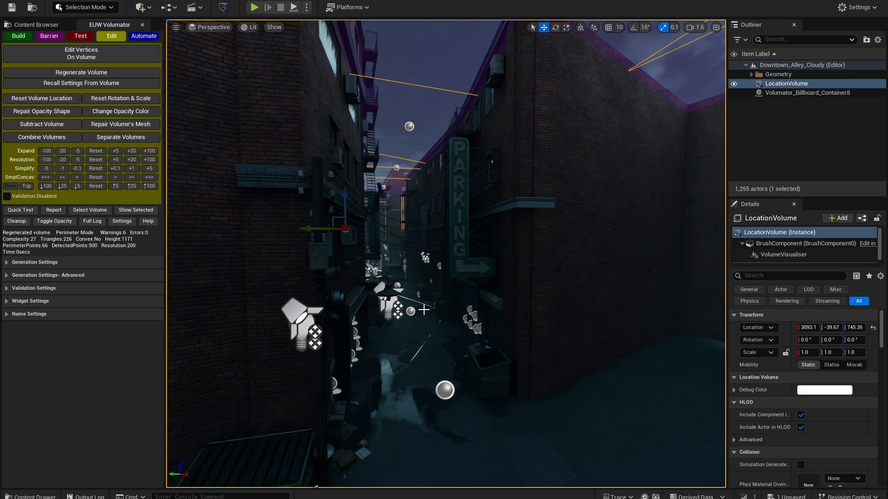
{"action": "right_click_drag", "start_coordinate": [424, 309], "coordinate": [415, 318]}
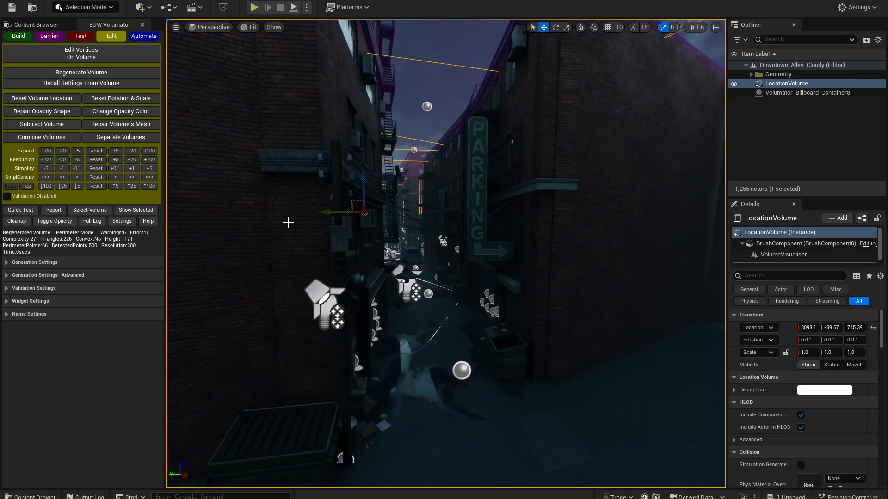
- Isolate the alley volume and raise its base by 300 units in 100-unit increments
{"action": "left_click", "coordinate": [147, 210]}
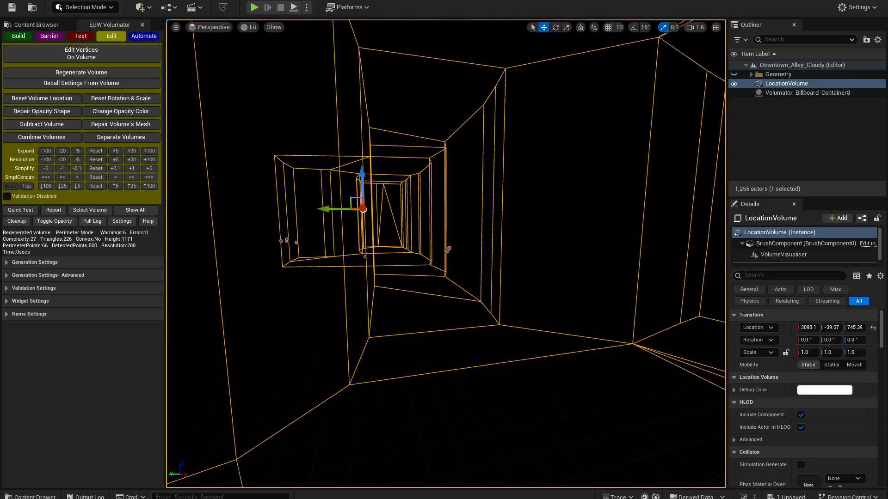
{"action": "left_click", "coordinate": [10, 187]}
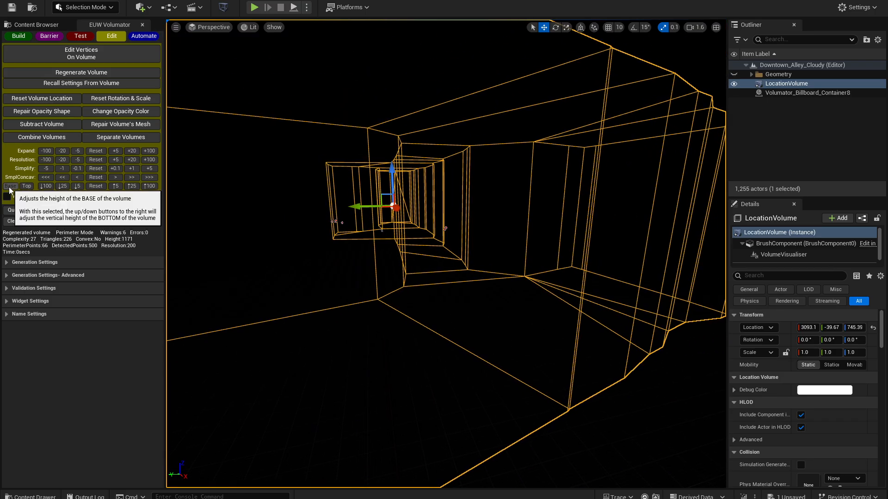
{"action": "left_click", "coordinate": [153, 187]}
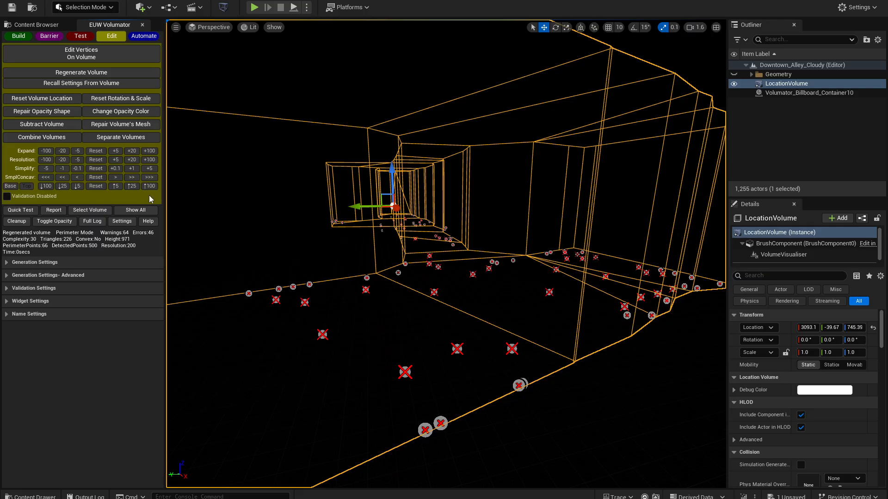
{"action": "left_click", "coordinate": [150, 187]}
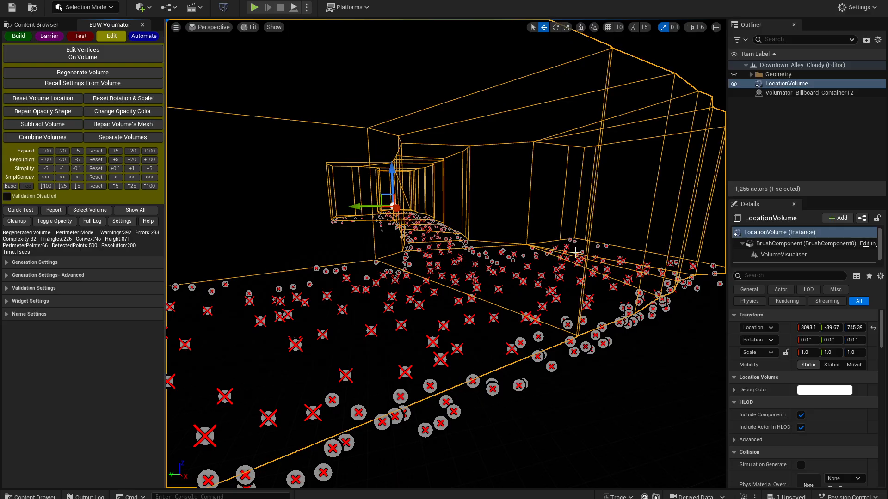
- Reset the height of the volume's base and show the whole level again
{"action": "left_click", "coordinate": [152, 186]}
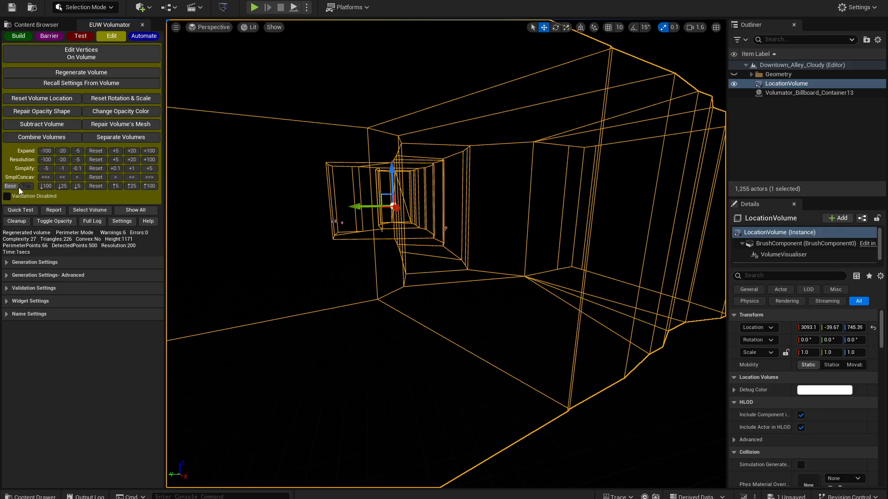
{"action": "left_click", "coordinate": [155, 211]}
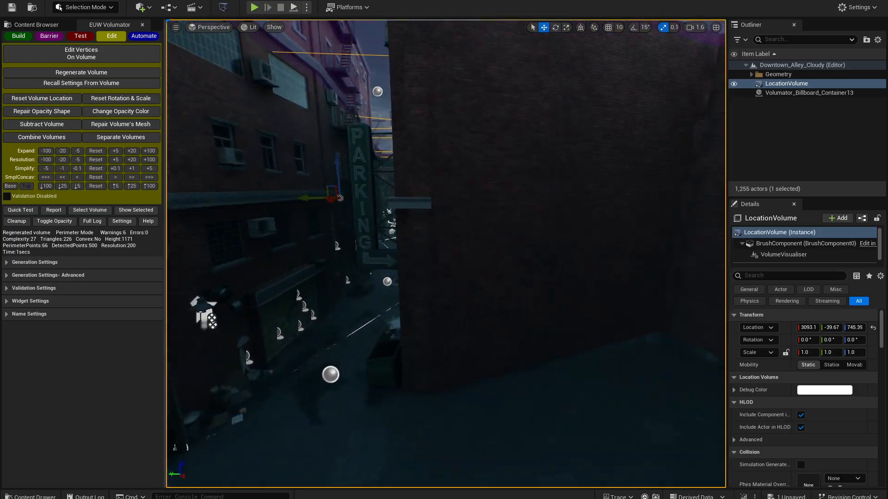
{"action": "right_click_drag", "start_coordinate": [446, 254], "coordinate": [382, 271]}
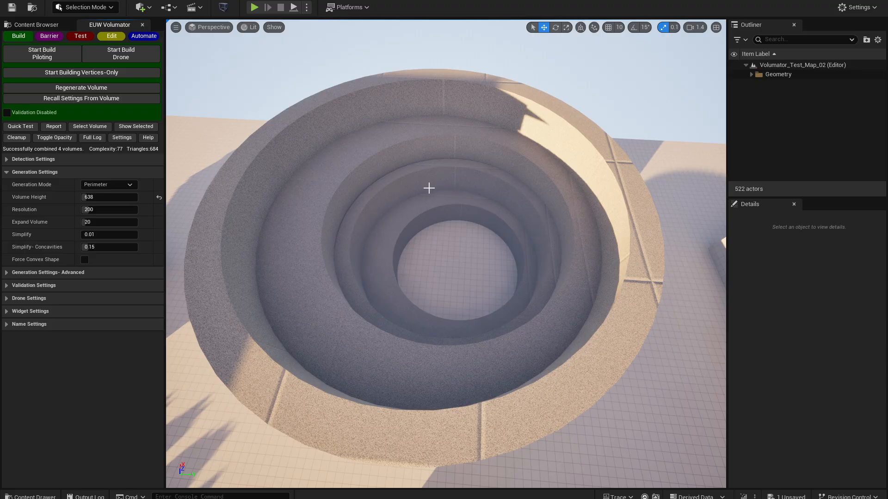
- Fly down into the circular pit and build a Perimeter-mode volume with the drone in its lowest tier
{"action": "left_click", "coordinate": [70, 159]}
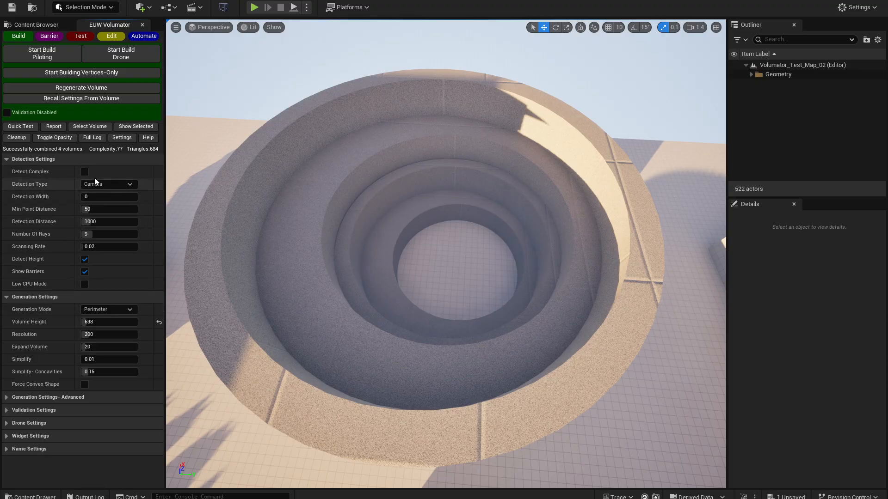
{"action": "left_click", "coordinate": [69, 159]}
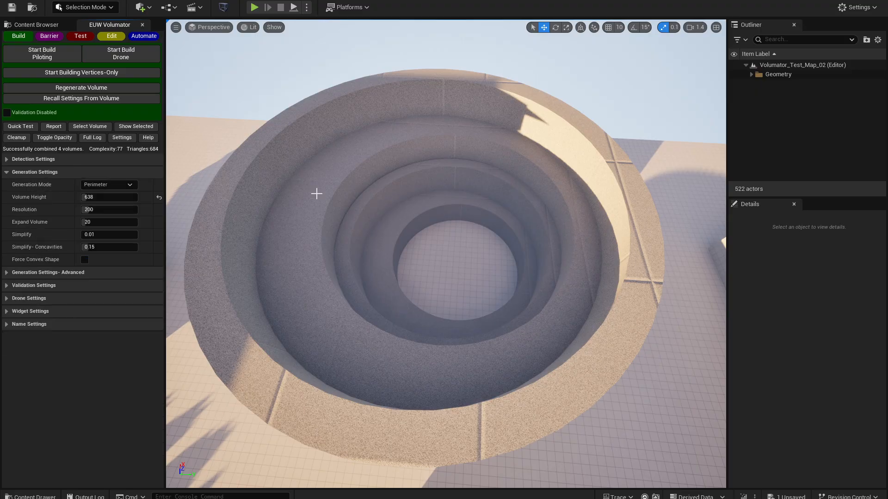
{"action": "scroll", "coordinate": [315, 192], "scroll_direction": "up", "scroll_amount": 3}
{"action": "key", "text": "w"}
{"action": "mouse_move", "coordinate": [315, 192]}
{"action": "right_mouse_down"}
{"action": "mouse_move", "coordinate": [323, 145]}
{"action": "mouse_move", "coordinate": [326, 179]}
{"action": "right_mouse_up"}
{"action": "key", "text": "s"}
{"action": "key", "text": "w"}
{"action": "key", "text": "s"}
{"action": "key", "text": "w"}
{"action": "key", "text": "w"}
{"action": "left_click", "coordinate": [145, 57]}
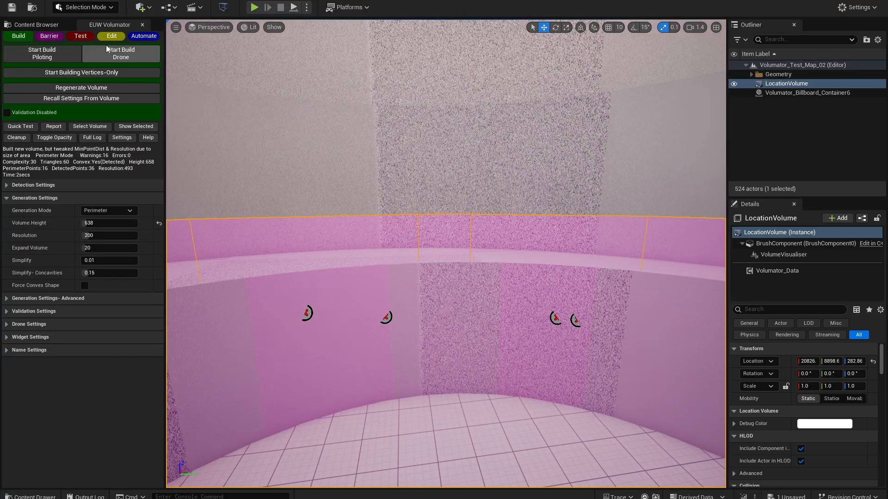
- Build three more drone volumes, one in each successively higher tier of the circular pit
{"action": "left_click", "coordinate": [106, 48]}
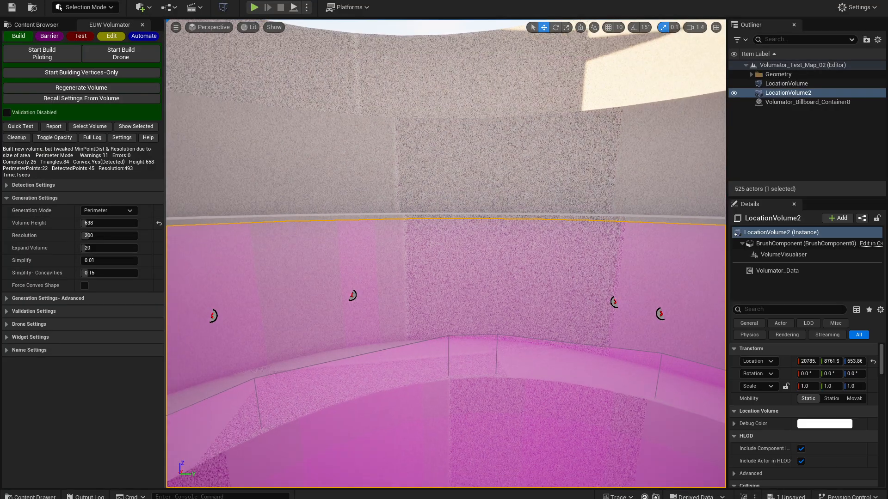
{"action": "left_click", "coordinate": [116, 59]}
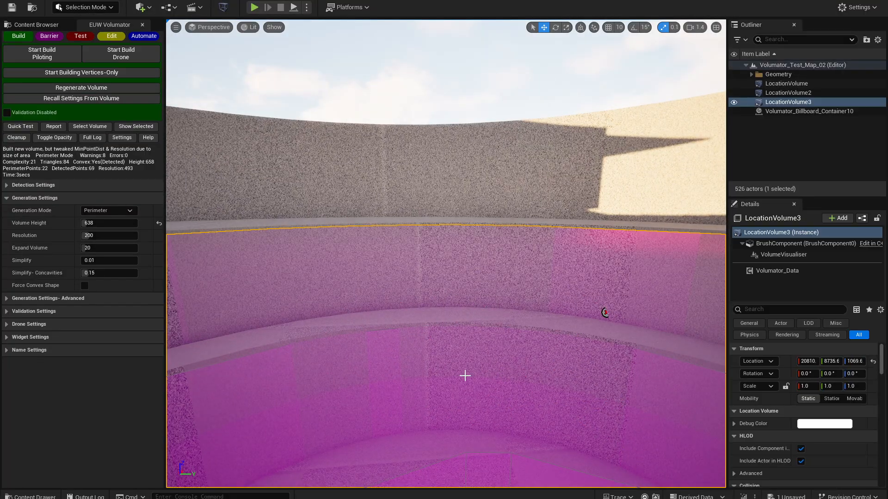
{"action": "left_click", "coordinate": [122, 58]}
{"action": "right_click_drag", "start_coordinate": [378, 321], "coordinate": [380, 407]}
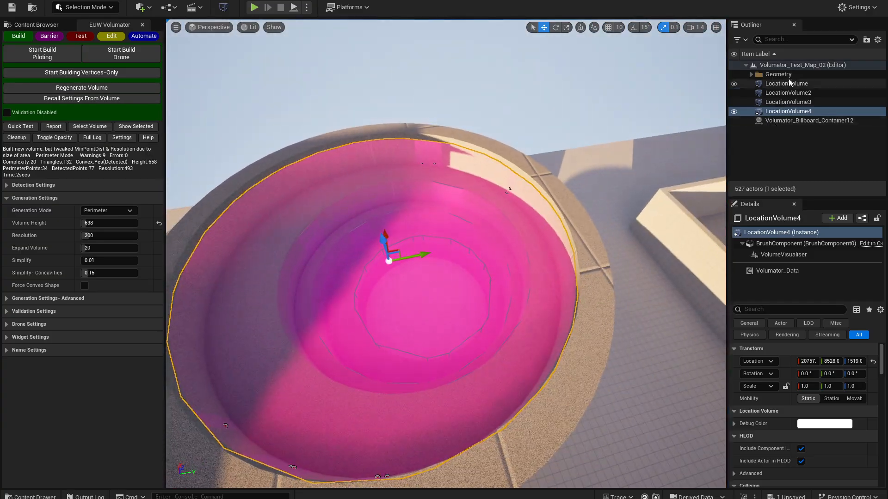
- Select LocationVolume, LocationVolume2, LocationVolume3 and LocationVolume4 together
{"action": "left_click", "coordinate": [789, 78], "text": "shift"}
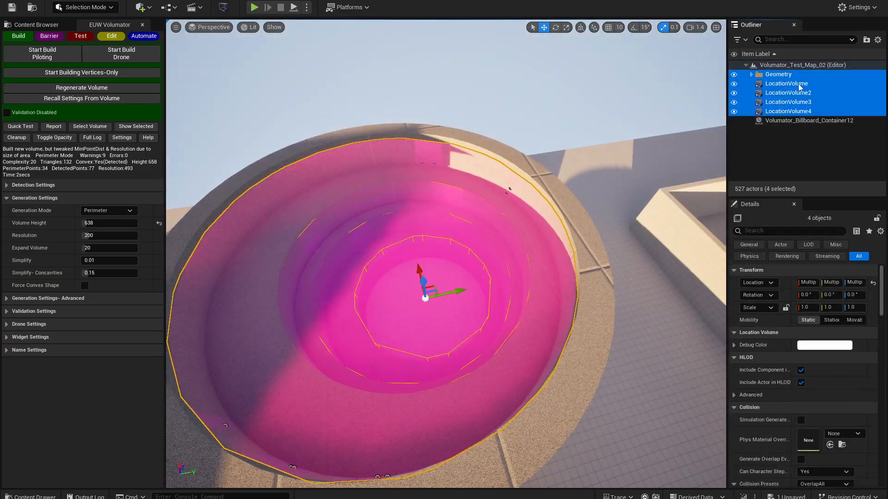
{"action": "left_click", "coordinate": [801, 84]}
{"action": "left_click", "coordinate": [806, 111], "text": "shift"}
{"action": "right_click_drag", "start_coordinate": [463, 240], "coordinate": [455, 255]}
{"action": "key", "text": "w"}
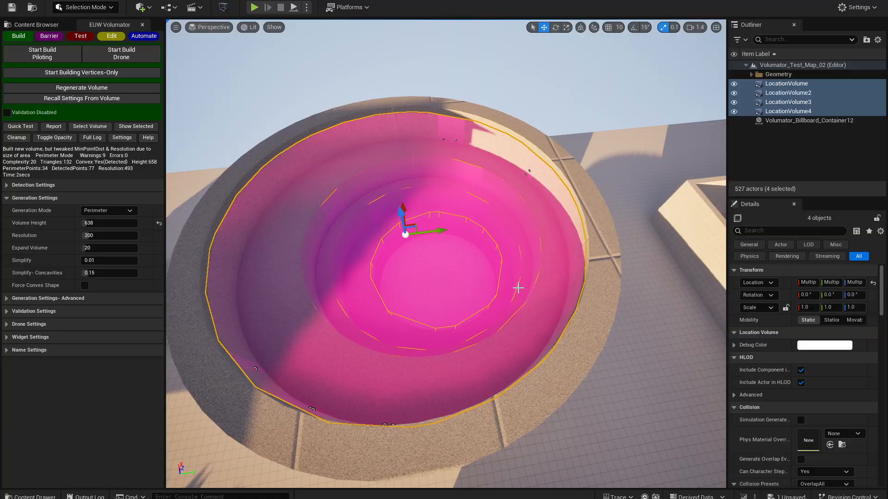
- Check the Intersect entries of the selected volumes in the report and combine the four volumes into one
{"action": "left_click", "coordinate": [51, 129]}
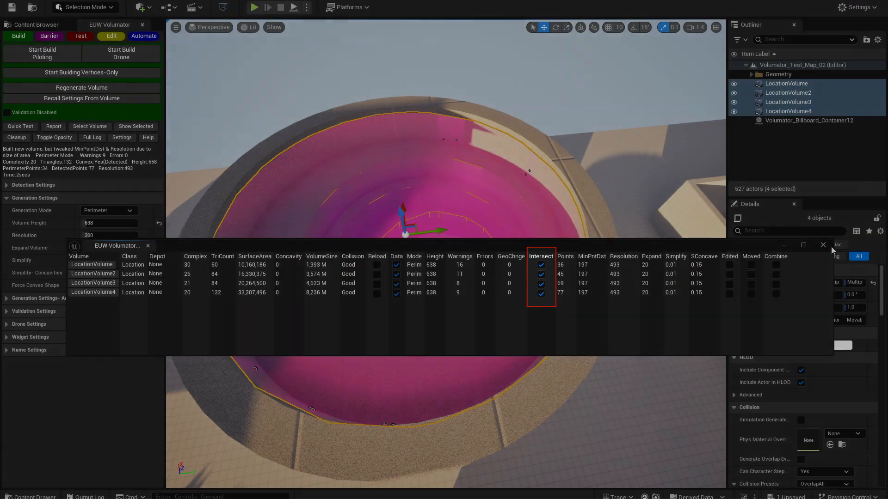
{"action": "left_click", "coordinate": [824, 246]}
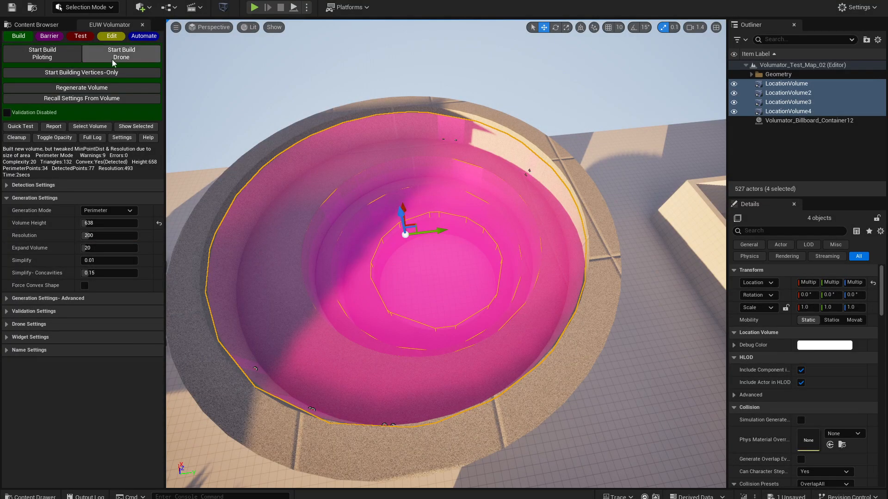
{"action": "left_click", "coordinate": [111, 36]}
{"action": "left_click", "coordinate": [42, 137]}
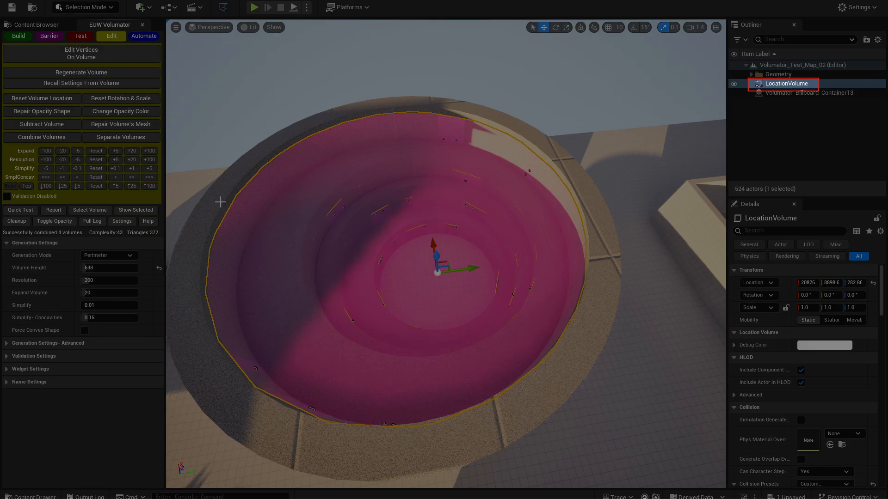
- Examine the combined volume's wireframe in isolation and review its attached Volumator_Data components
{"action": "left_click", "coordinate": [135, 210]}
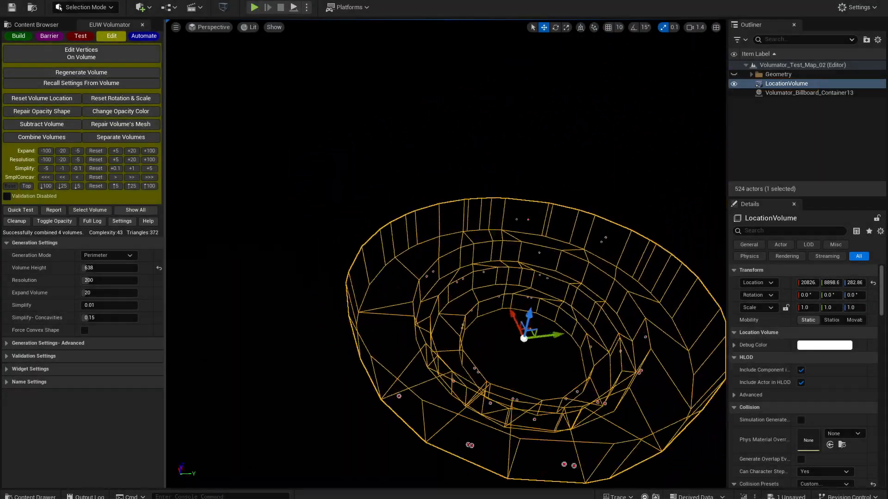
{"action": "right_click_drag", "start_coordinate": [447, 253], "coordinate": [631, 193]}
{"action": "left_click", "coordinate": [136, 210]}
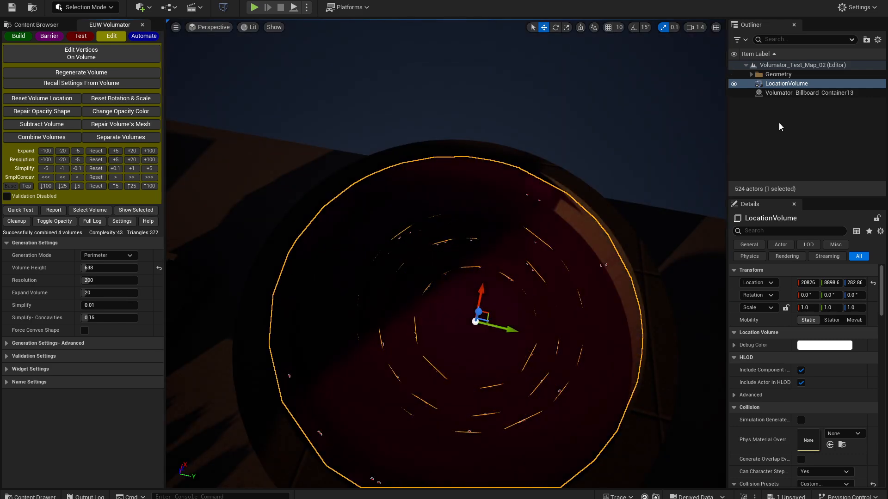
{"action": "left_click", "coordinate": [795, 84]}
{"action": "scroll", "coordinate": [793, 260], "scroll_direction": "down", "scroll_amount": 1}
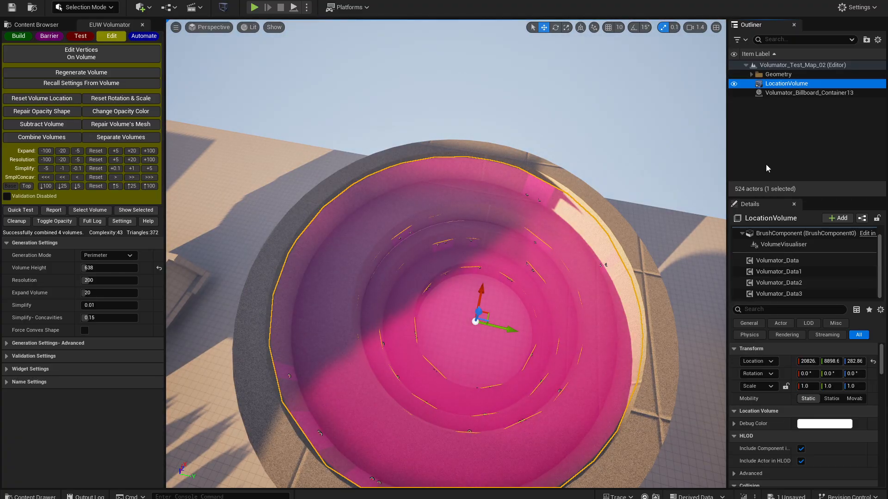
- Separate the combined volume back into individual volumes and go through them, ending with LocationVolume3 selected and in focus
{"action": "left_click", "coordinate": [113, 139]}
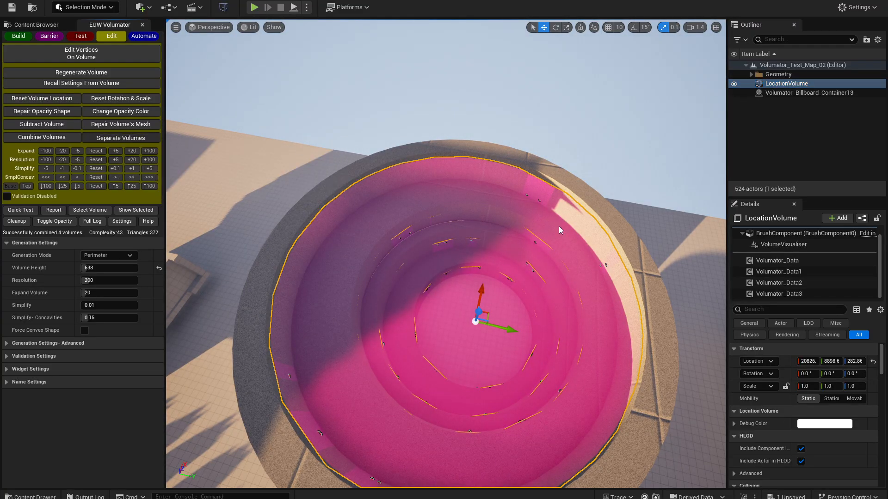
{"action": "left_click", "coordinate": [791, 94]}
{"action": "left_click", "coordinate": [794, 103]}
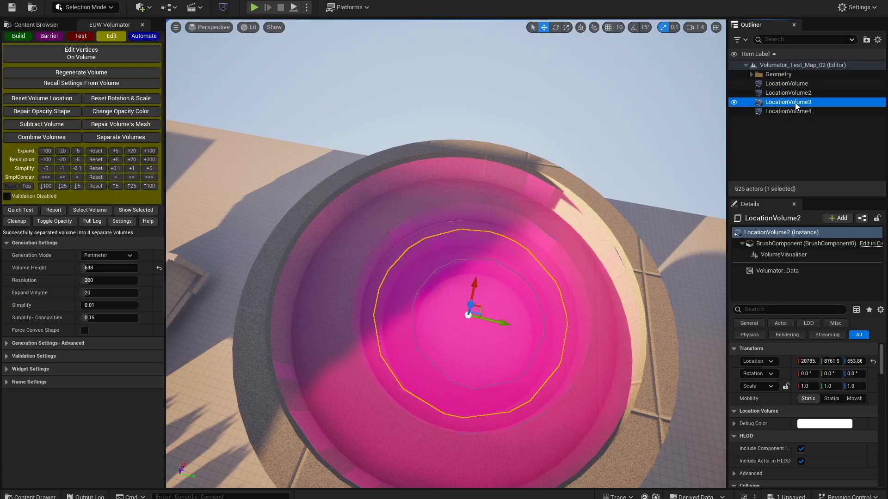
{"action": "left_click", "coordinate": [799, 113]}
{"action": "left_click", "coordinate": [801, 101]}
{"action": "key", "text": "f"}
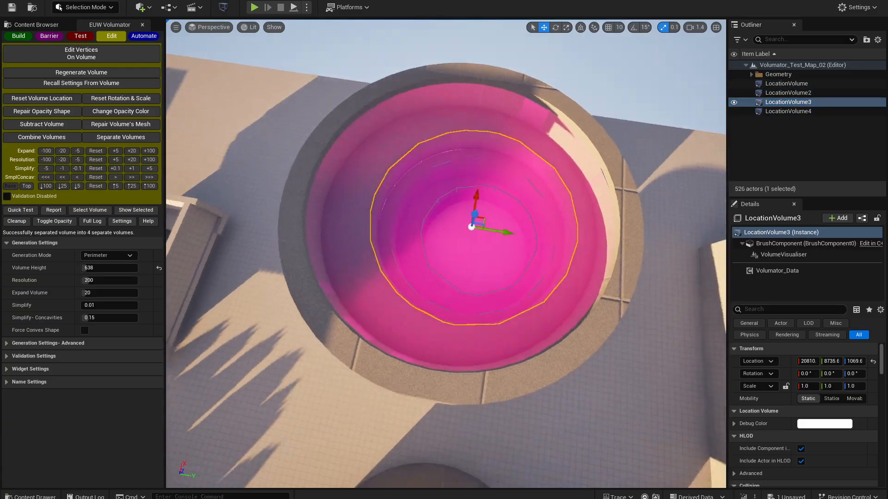
- Edit the vertices of LocationVolume3, pulling one perimeter point outward towards the pit's outer wall, and commit the edits
{"action": "left_click", "coordinate": [73, 60]}
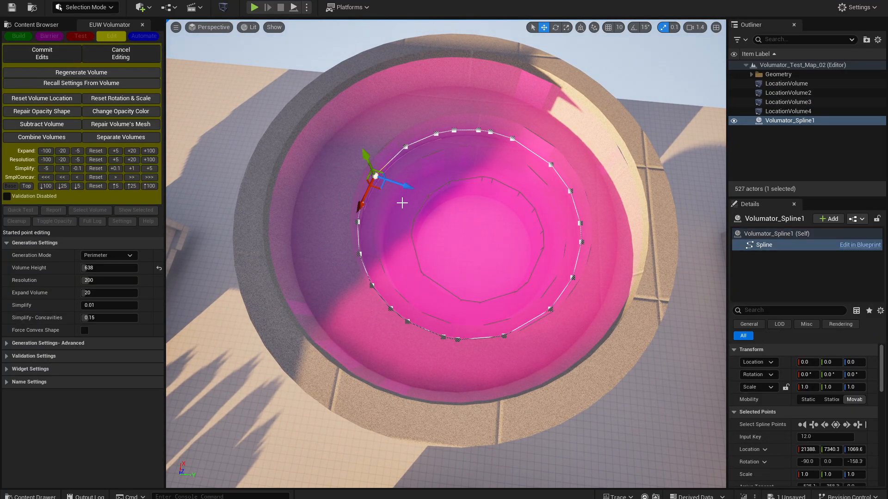
{"action": "left_click_drag", "start_coordinate": [376, 185], "coordinate": [323, 144]}
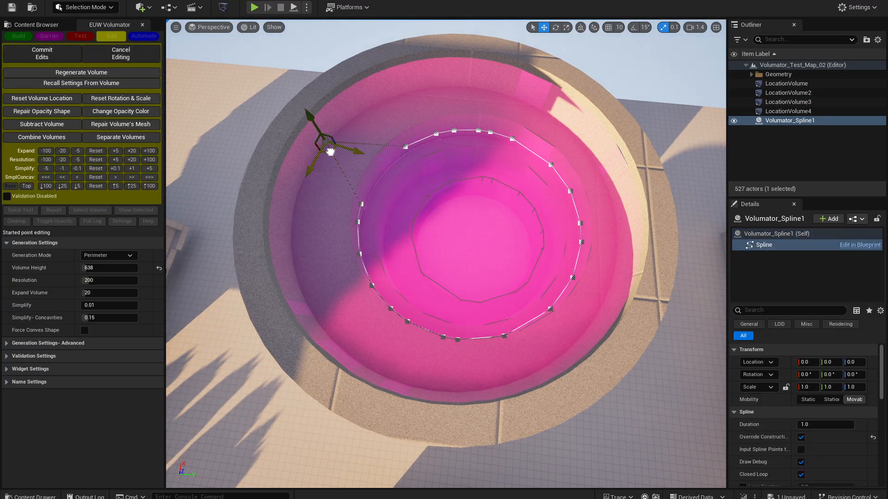
{"action": "left_click", "coordinate": [43, 53]}
- Regenerate LocationVolume4 with a resolution of 1000
{"action": "left_click", "coordinate": [788, 111]}
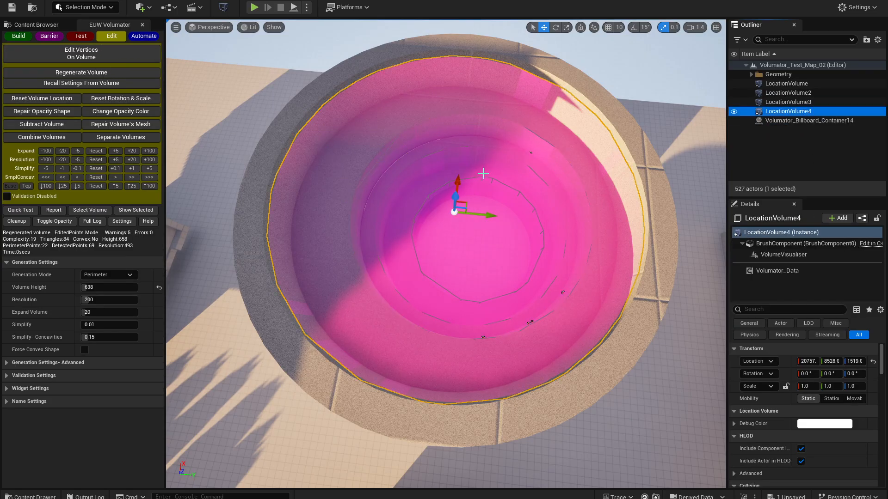
{"action": "right_click_drag", "start_coordinate": [483, 173], "coordinate": [539, 178]}
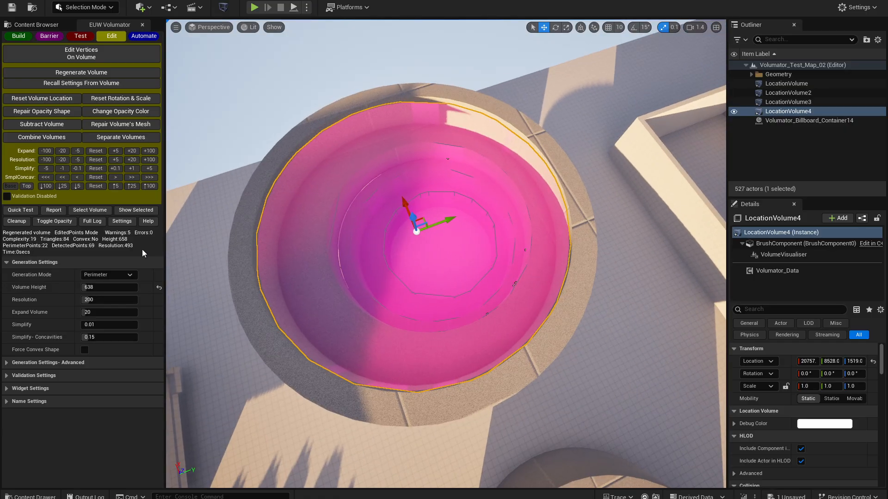
{"action": "left_click", "coordinate": [72, 73]}
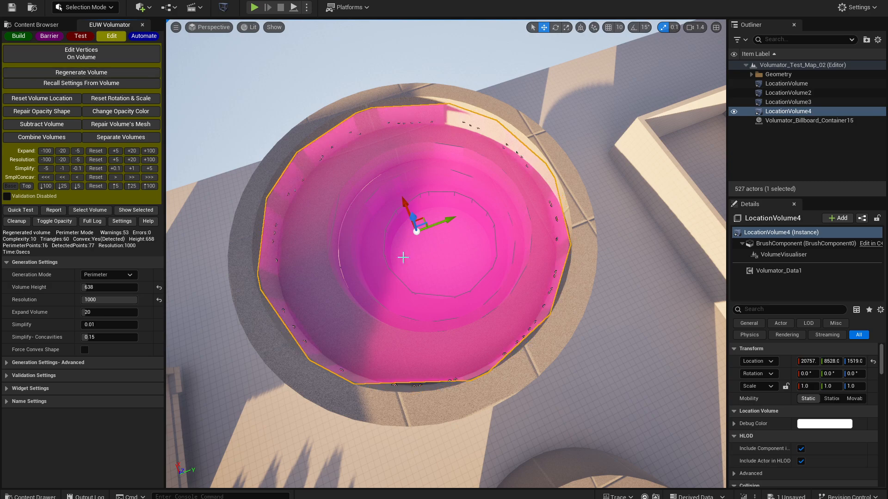
- Select LocationVolume through LocationVolume4 and combine them into one volume
{"action": "left_click", "coordinate": [786, 83]}
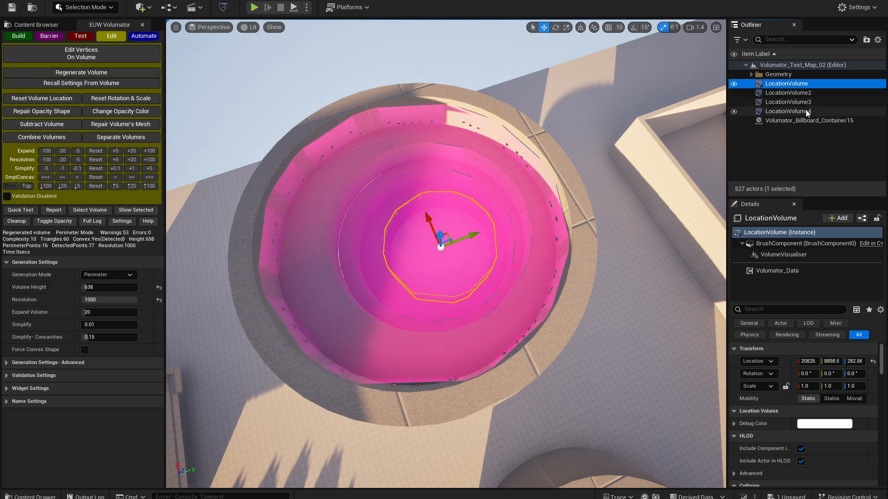
{"action": "left_click", "coordinate": [788, 111], "text": "shift"}
{"action": "left_click", "coordinate": [55, 137]}
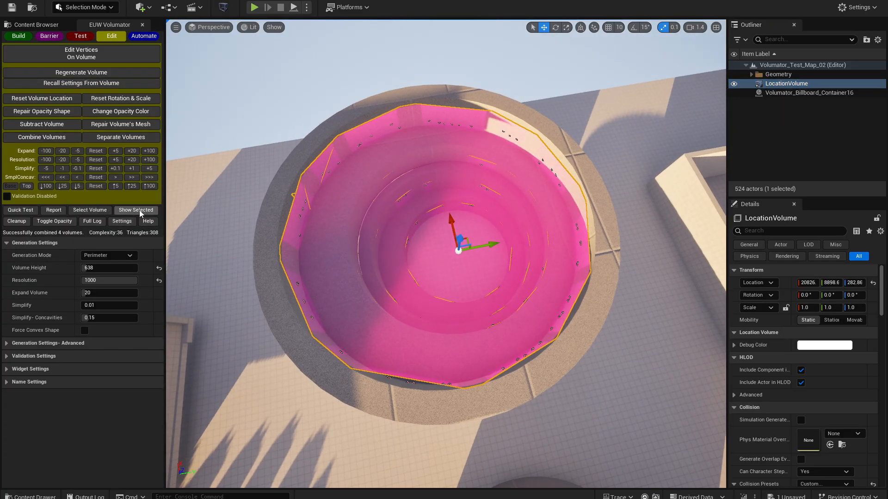
- Examine the recombined volume's wireframe in isolation, including the protruding point, and show the rest of the level again
{"action": "left_click", "coordinate": [137, 210]}
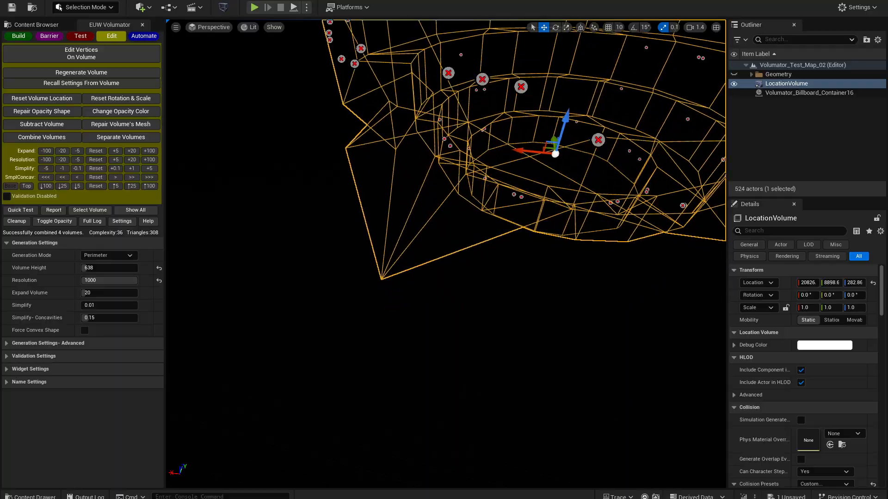
{"action": "right_click_drag", "start_coordinate": [446, 254], "coordinate": [351, 270]}
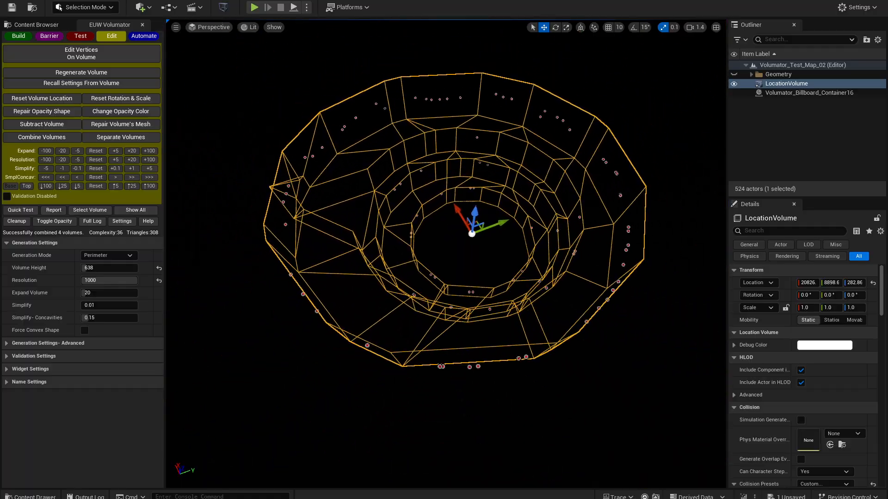
{"action": "right_click_drag", "start_coordinate": [500, 185], "coordinate": [521, 167]}
{"action": "right_click_drag", "start_coordinate": [318, 132], "coordinate": [353, 178]}
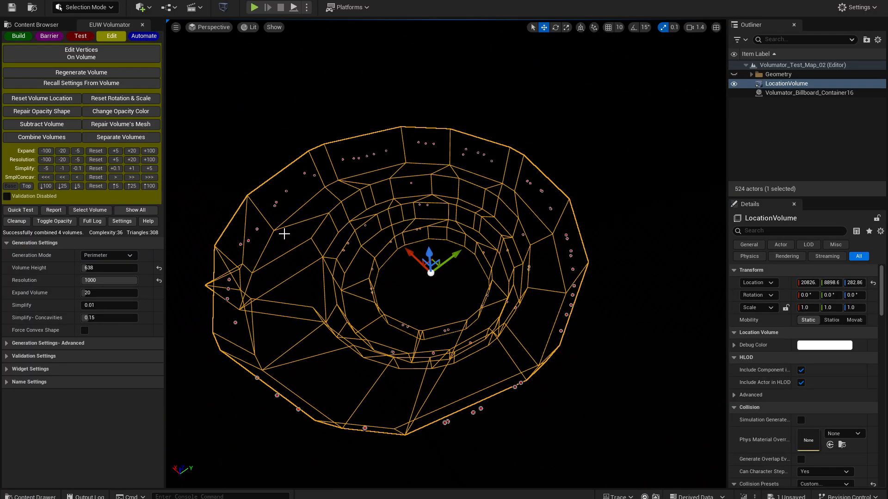
{"action": "left_click", "coordinate": [145, 211]}
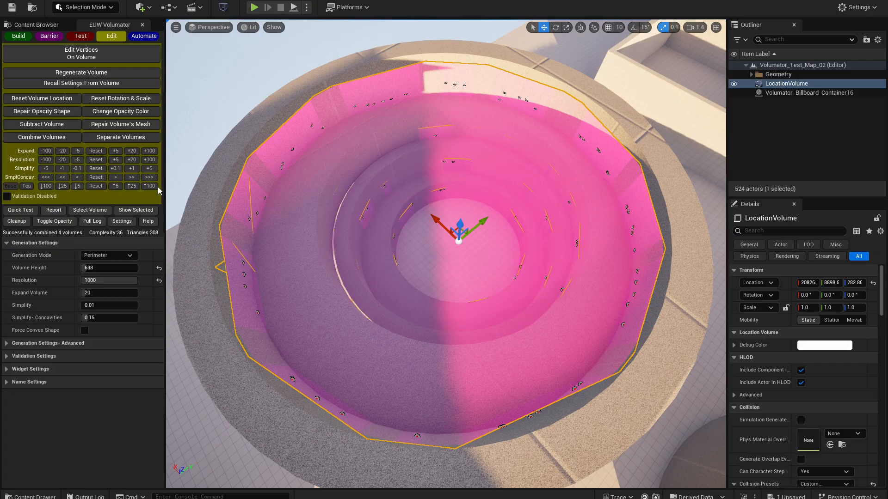
- Inspect the inside of the combined volume in the pit and separate it into its individual volumes again
{"action": "key", "text": "w"}
{"action": "right_click_drag", "start_coordinate": [265, 210], "coordinate": [225, 156]}
{"action": "key", "text": "d"}
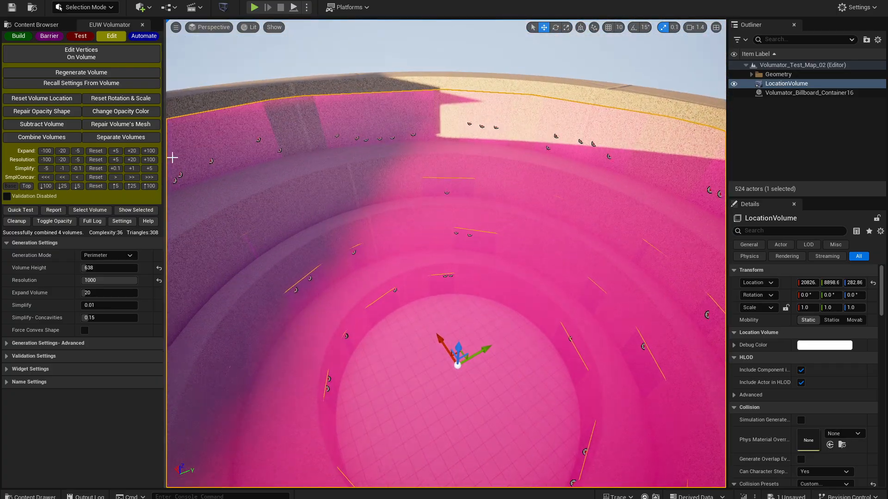
{"action": "left_click", "coordinate": [121, 138]}
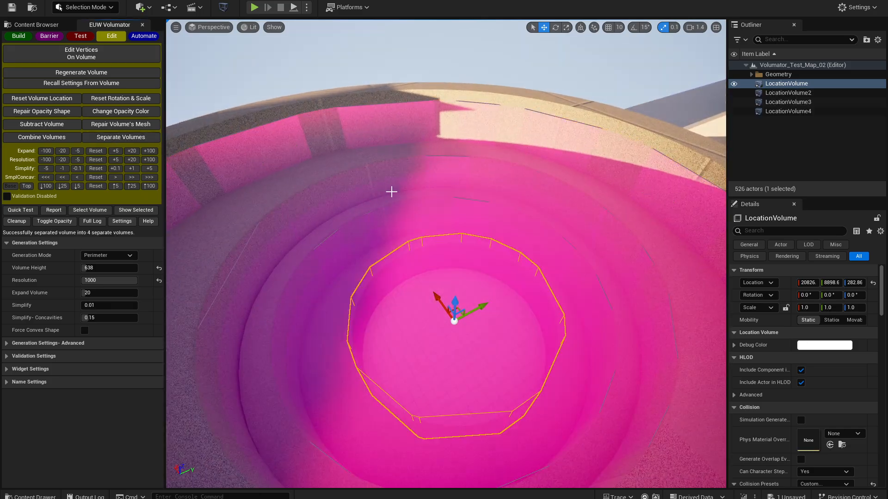
- Move LocationVolume down to Z -11.69 at the pit floor and extend it by 100-unit adjustment to a height of 858
{"action": "key", "text": "w"}
{"action": "right_click_drag", "start_coordinate": [416, 231], "coordinate": [404, 252]}
{"action": "key", "text": "s"}
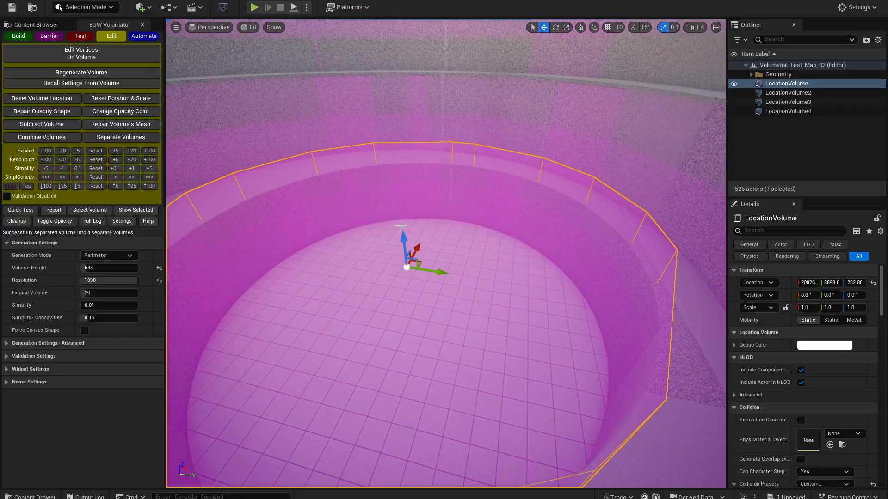
{"action": "left_click_drag", "start_coordinate": [403, 240], "coordinate": [408, 282]}
{"action": "right_click_drag", "start_coordinate": [468, 259], "coordinate": [451, 227]}
{"action": "key", "text": "w"}
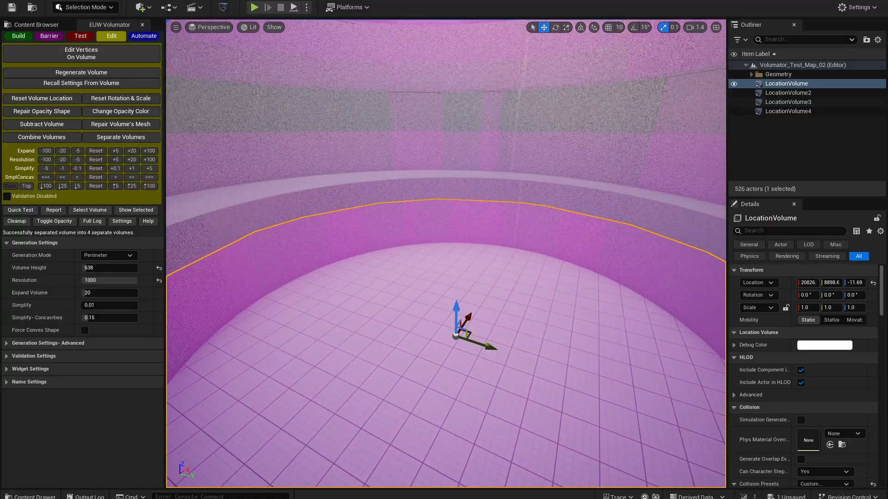
{"action": "left_click", "coordinate": [151, 186]}
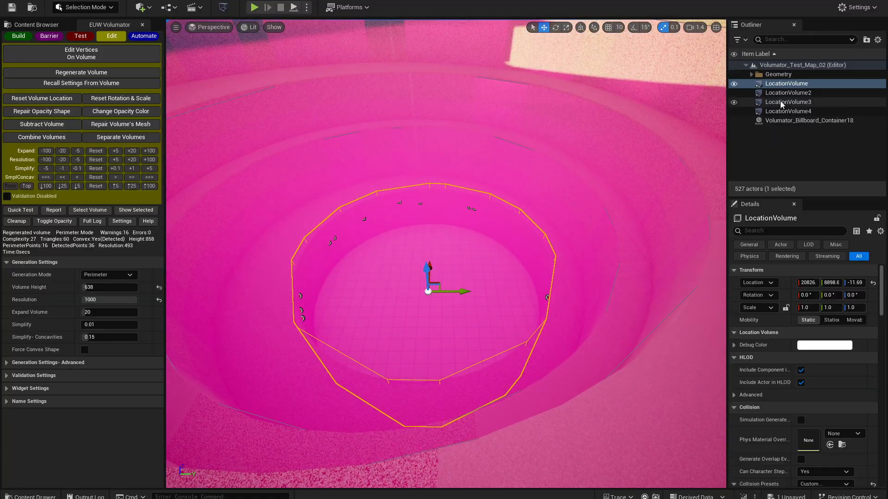
- Combine all four volumes, including the lowered and extended LocationVolume
{"action": "left_click", "coordinate": [786, 111], "text": "shift"}
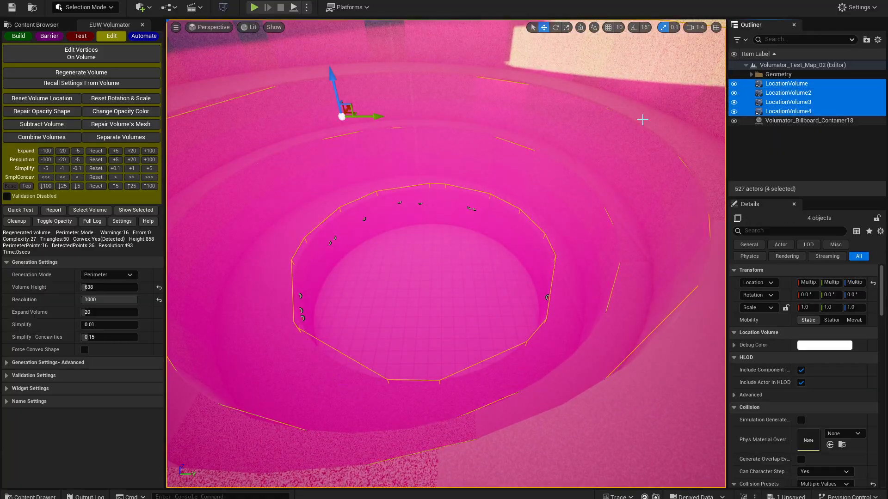
{"action": "left_click", "coordinate": [42, 137]}
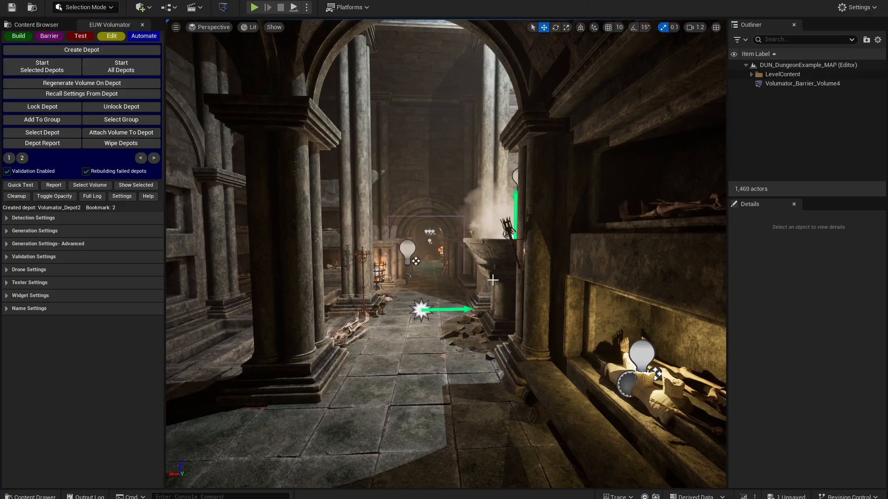
- Switch the dungeon level's viewport to Unlit shading and survey its lower hall, staircase and upper hall
{"action": "right_click_drag", "start_coordinate": [597, 289], "coordinate": [429, 291]}
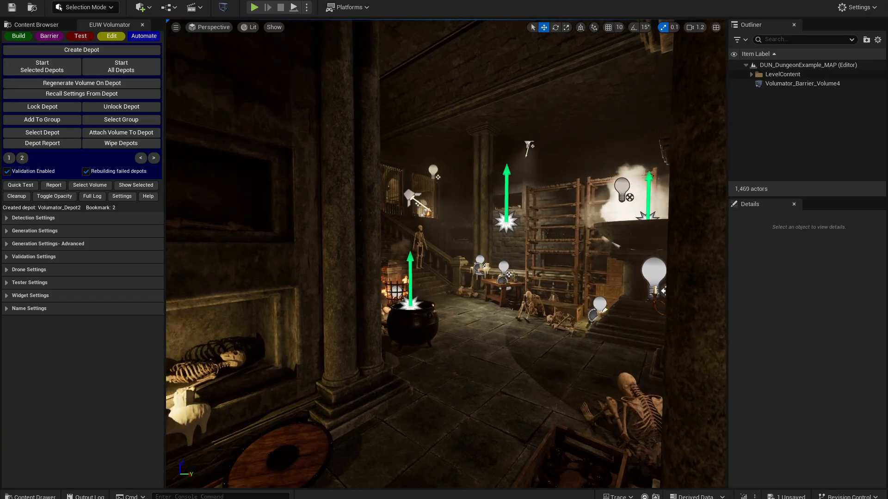
{"action": "key", "text": "alt+3"}
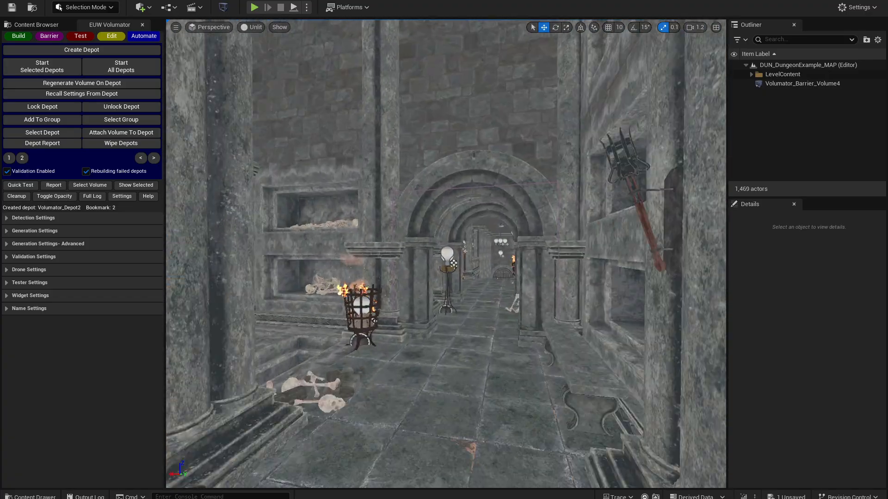
{"action": "key", "text": "w"}
{"action": "right_click_drag", "start_coordinate": [446, 254], "coordinate": [379, 245]}
{"action": "key", "text": "w"}
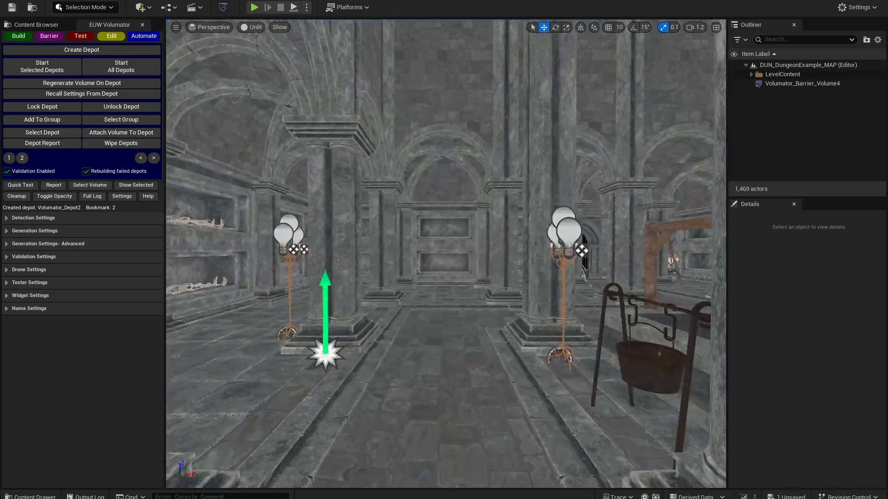
{"action": "right_click_drag", "start_coordinate": [446, 254], "coordinate": [522, 162]}
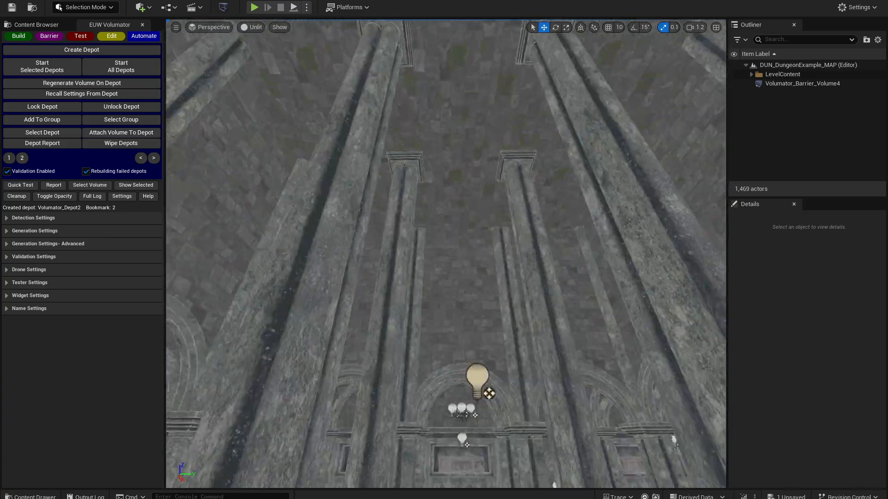
{"action": "key", "text": "w"}
{"action": "right_click_drag", "start_coordinate": [446, 255], "coordinate": [587, 360]}
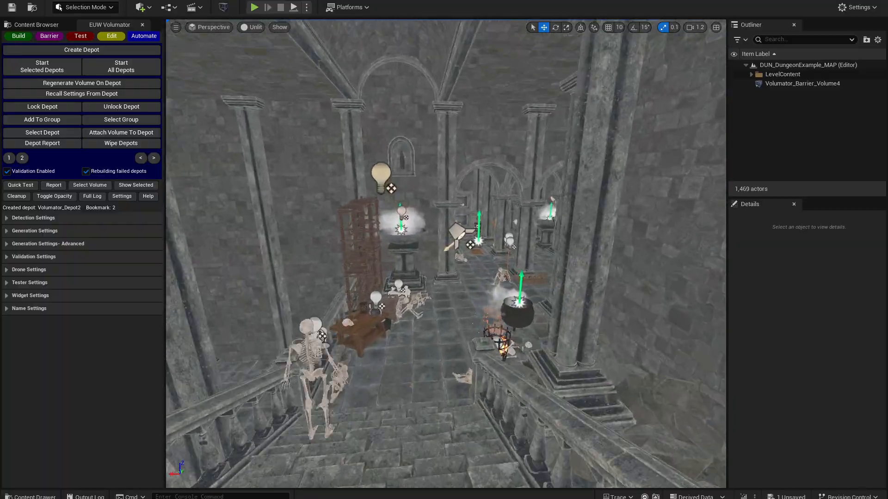
- Create a Volumator depot in the lower hall, between the columns beside the smoking stone basin
{"action": "key", "text": "w"}
{"action": "mouse_move", "coordinate": [446, 255]}
{"action": "right_mouse_down"}
{"action": "mouse_move", "coordinate": [458, 257]}
{"action": "mouse_move", "coordinate": [442, 254]}
{"action": "right_mouse_up"}
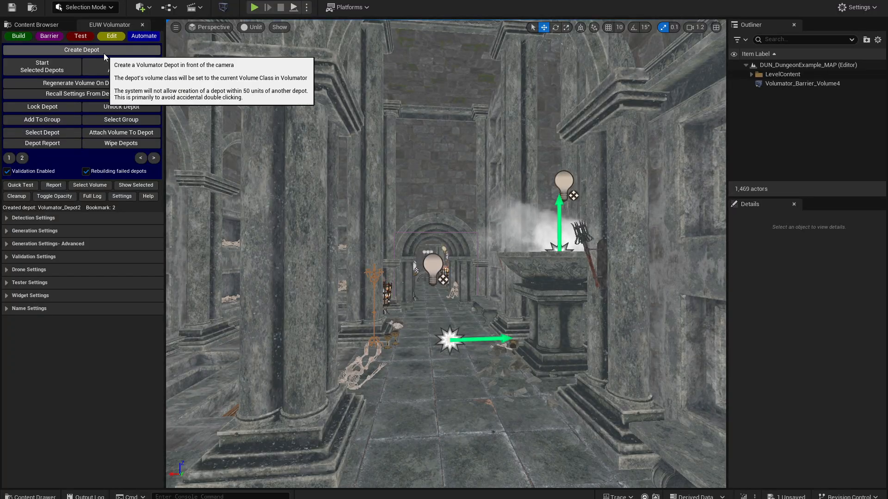
{"action": "left_click", "coordinate": [105, 52]}
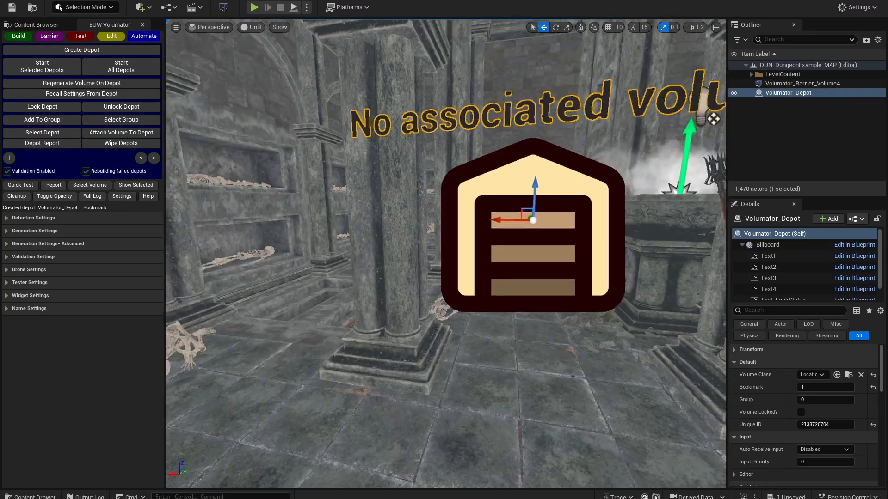
- Create a second depot in the upper hall beyond the staircase, near the hanging cauldron
{"action": "right_click_drag", "start_coordinate": [447, 255], "coordinate": [652, 218]}
{"action": "key", "text": "w"}
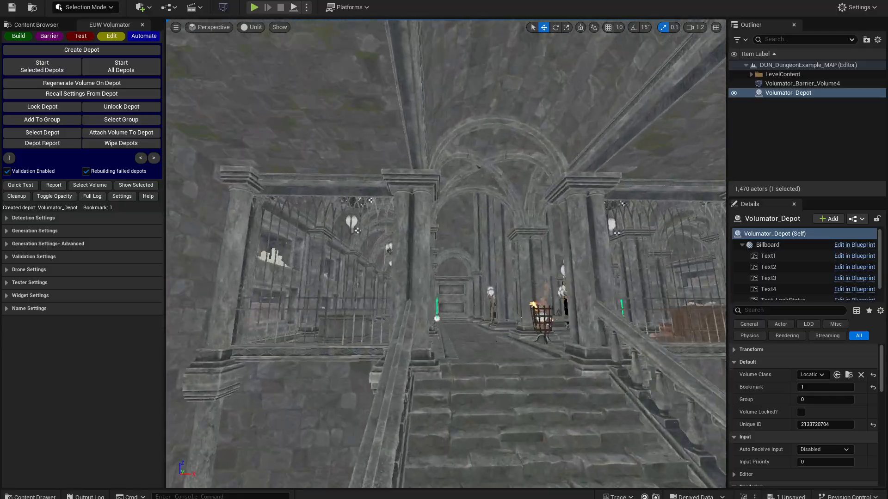
{"action": "right_click_drag", "start_coordinate": [446, 254], "coordinate": [453, 273]}
{"action": "key", "text": "w"}
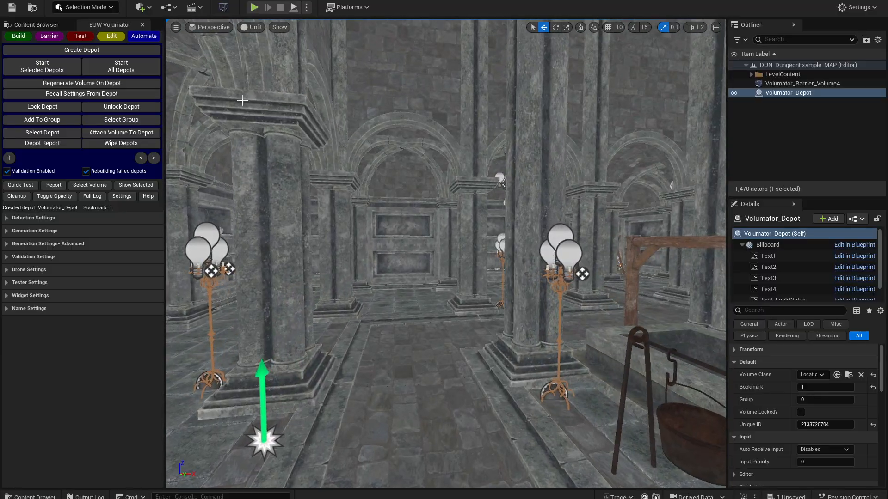
{"action": "left_click", "coordinate": [111, 52]}
- Examine the second depot's placement and the surrounding columns, arches and well of the upper hall
{"action": "right_click_drag", "start_coordinate": [362, 140], "coordinate": [647, 171]}
{"action": "key", "text": "s"}
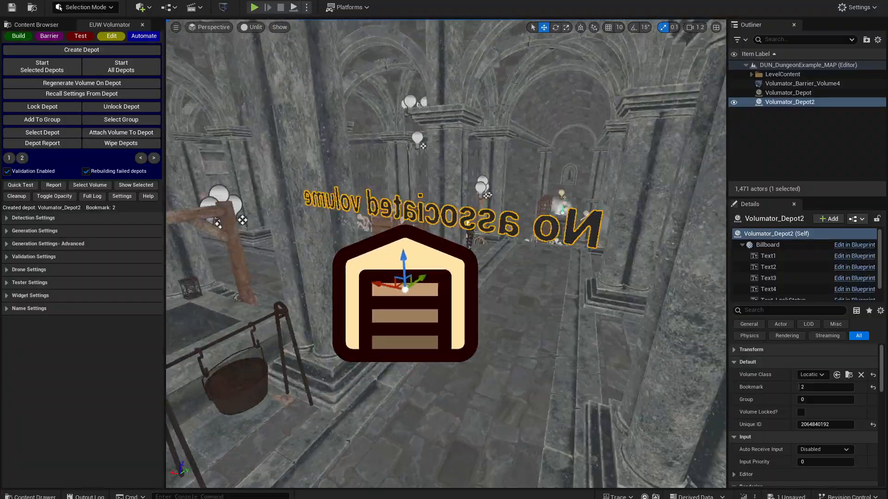
{"action": "key", "text": "s"}
{"action": "right_click_drag", "start_coordinate": [446, 254], "coordinate": [280, 252]}
{"action": "key", "text": "a"}
{"action": "key", "text": "s"}
{"action": "right_click_drag", "start_coordinate": [446, 254], "coordinate": [714, 254]}
{"action": "right_click_drag", "start_coordinate": [446, 255], "coordinate": [465, 255]}
{"action": "key", "text": "w"}
{"action": "key", "text": "d"}
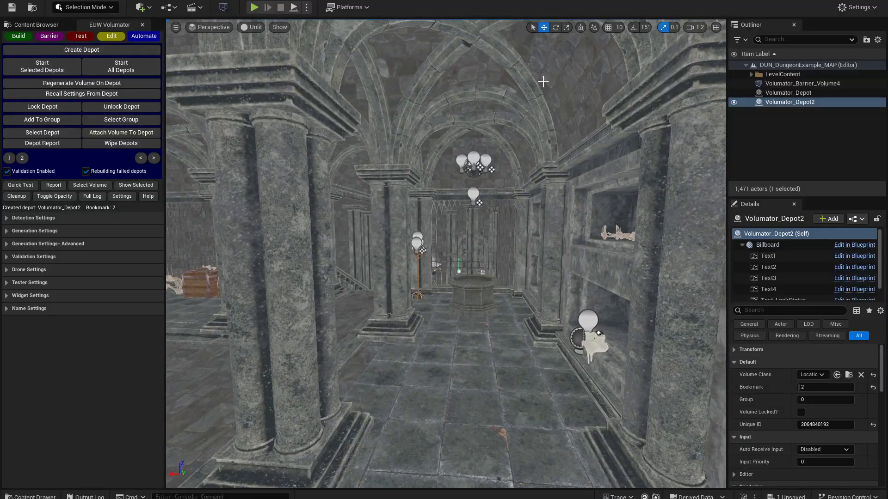
- Select Volumator_Depot and Volumator_Depot2 together and add them to the same depot group
{"action": "left_click", "coordinate": [791, 95], "text": "ctrl"}
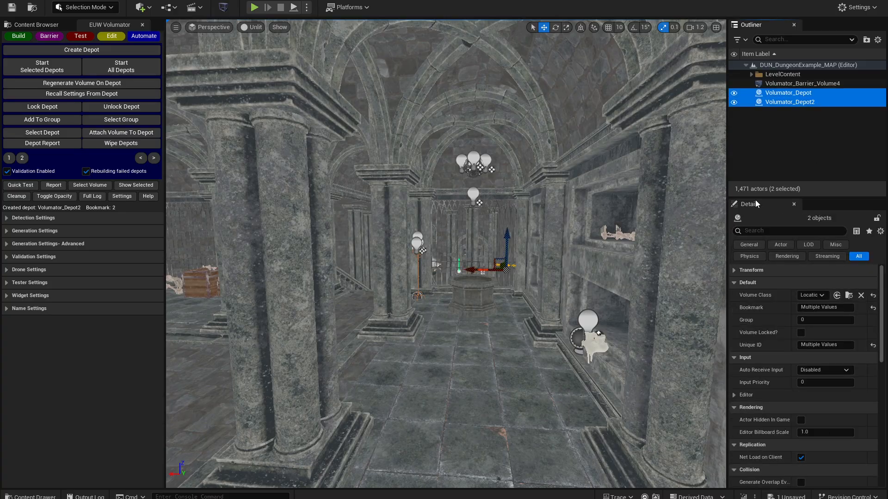
{"action": "right_click_drag", "start_coordinate": [521, 218], "coordinate": [511, 217]}
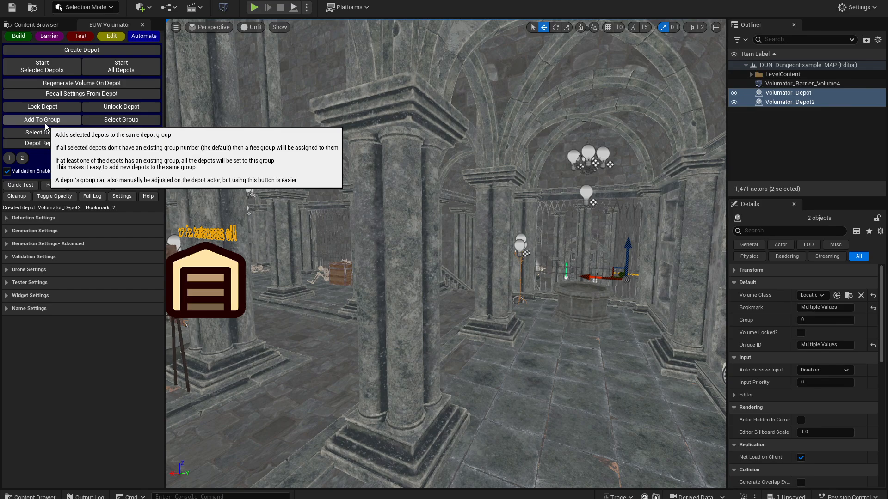
{"action": "left_click", "coordinate": [46, 123]}
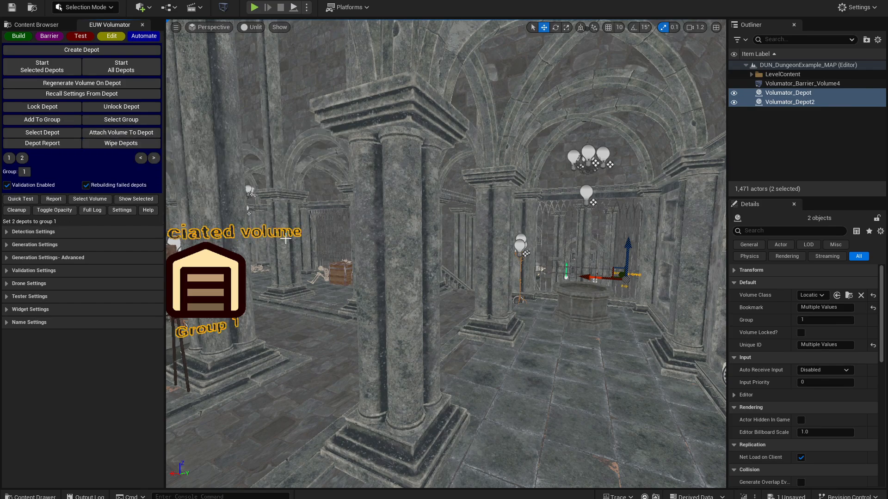
- Check the group label on the second depot and select all depots in group 1
{"action": "key", "text": "w"}
{"action": "right_click_drag", "start_coordinate": [382, 278], "coordinate": [287, 279]}
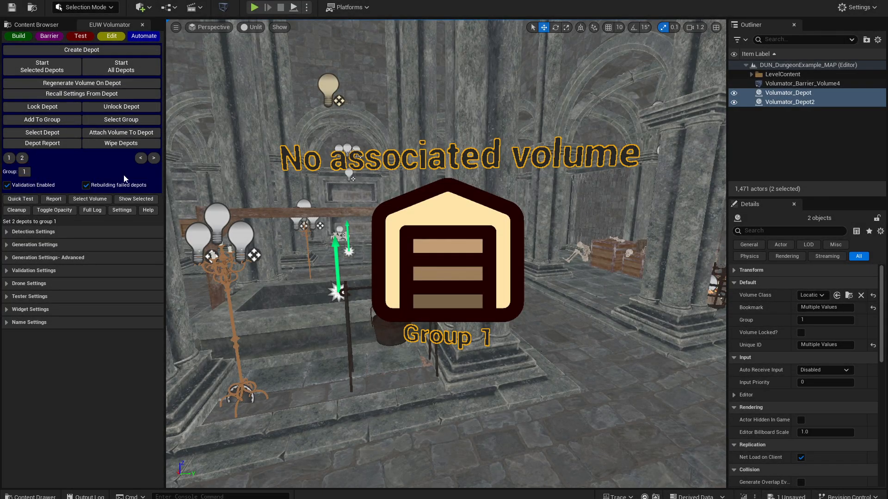
{"action": "left_click", "coordinate": [24, 172]}
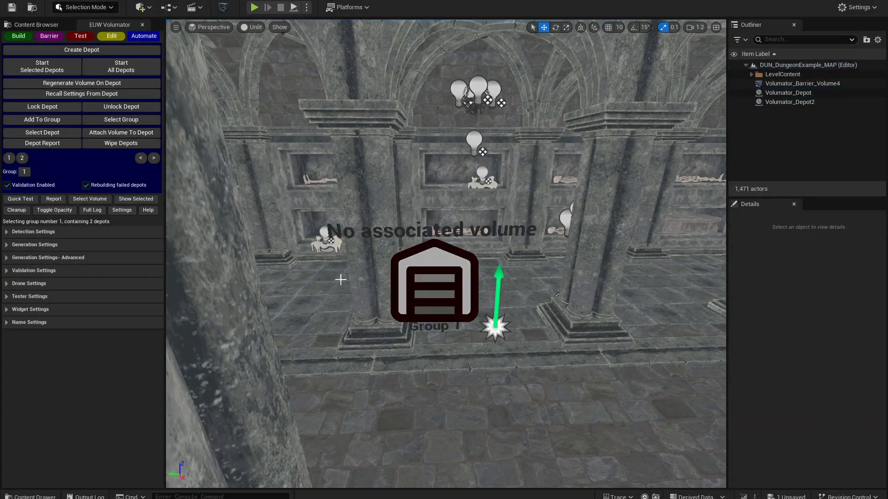
{"action": "right_click_drag", "start_coordinate": [445, 259], "coordinate": [531, 250]}
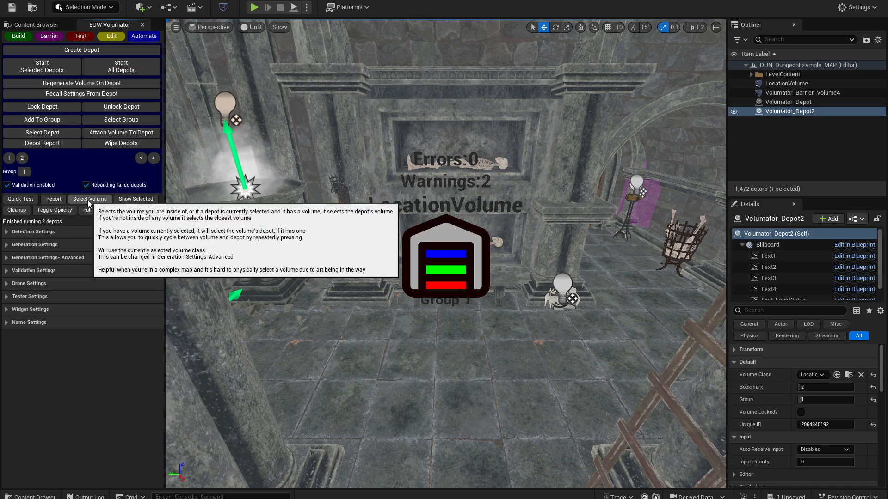
- Isolate the combined LocationVolume in the viewport and separate it back into its individual volumes
{"action": "left_click", "coordinate": [138, 199]}
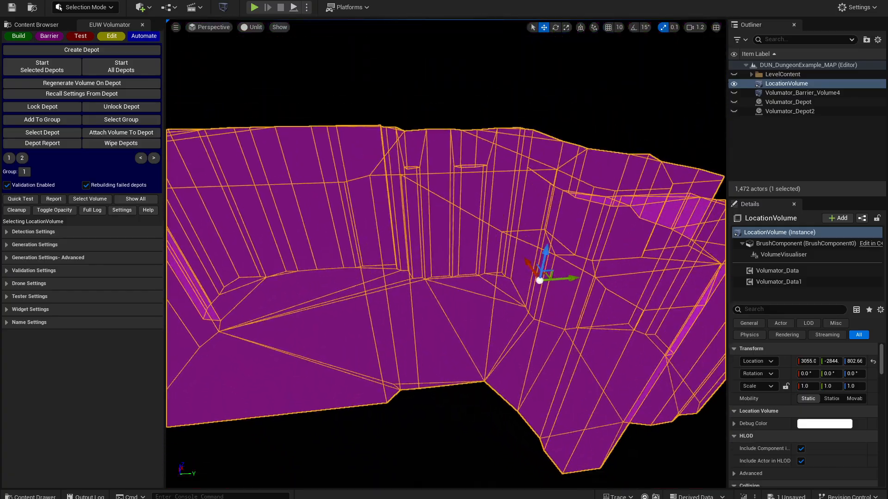
{"action": "mouse_move", "coordinate": [467, 273]}
{"action": "right_mouse_down"}
{"action": "mouse_move", "coordinate": [338, 289]}
{"action": "mouse_move", "coordinate": [203, 272]}
{"action": "mouse_move", "coordinate": [259, 263]}
{"action": "mouse_move", "coordinate": [319, 278]}
{"action": "mouse_move", "coordinate": [365, 293]}
{"action": "mouse_move", "coordinate": [352, 319]}
{"action": "mouse_move", "coordinate": [433, 287]}
{"action": "mouse_move", "coordinate": [446, 291]}
{"action": "mouse_move", "coordinate": [428, 280]}
{"action": "mouse_move", "coordinate": [477, 266]}
{"action": "mouse_move", "coordinate": [453, 270]}
{"action": "right_mouse_up"}
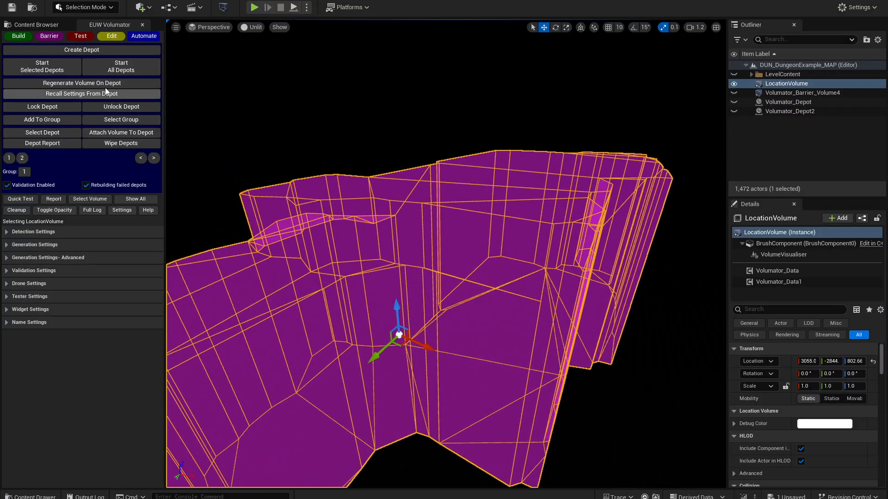
{"action": "left_click", "coordinate": [112, 37]}
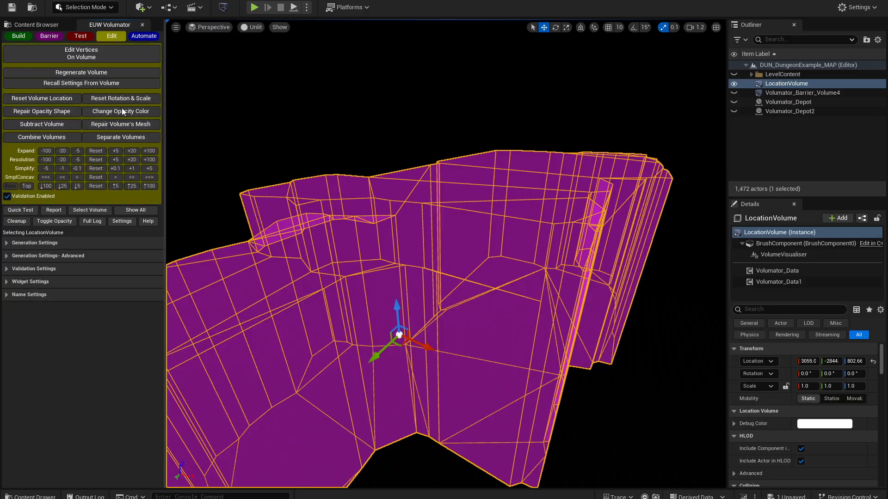
{"action": "left_click", "coordinate": [121, 137]}
{"action": "right_click_drag", "start_coordinate": [426, 184], "coordinate": [411, 203]}
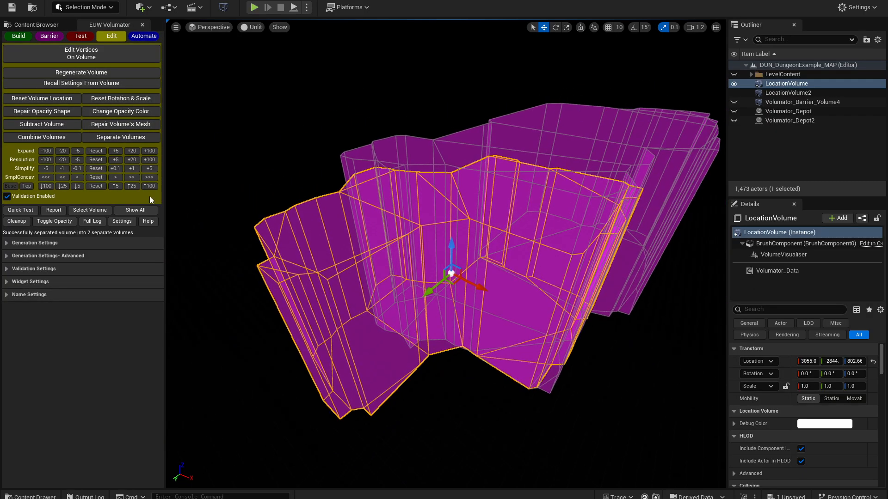
- Raise the separated LocationVolume's resolution by 100 and recombine it with LocationVolume2
{"action": "left_click", "coordinate": [151, 160]}
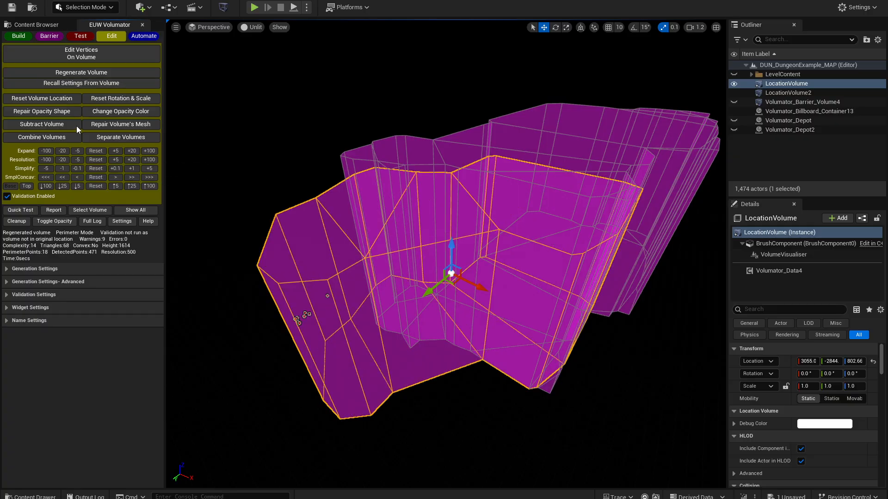
{"action": "left_click", "coordinate": [483, 174], "text": "ctrl"}
{"action": "left_click", "coordinate": [42, 137]}
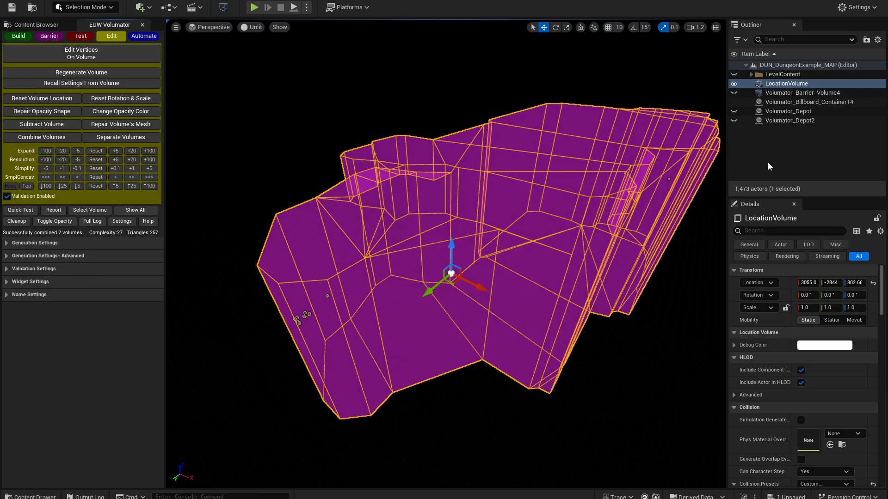
- Show the whole dungeon level again and select all depots in group 1
{"action": "left_click", "coordinate": [137, 210]}
{"action": "right_click_drag", "start_coordinate": [370, 204], "coordinate": [384, 204]}
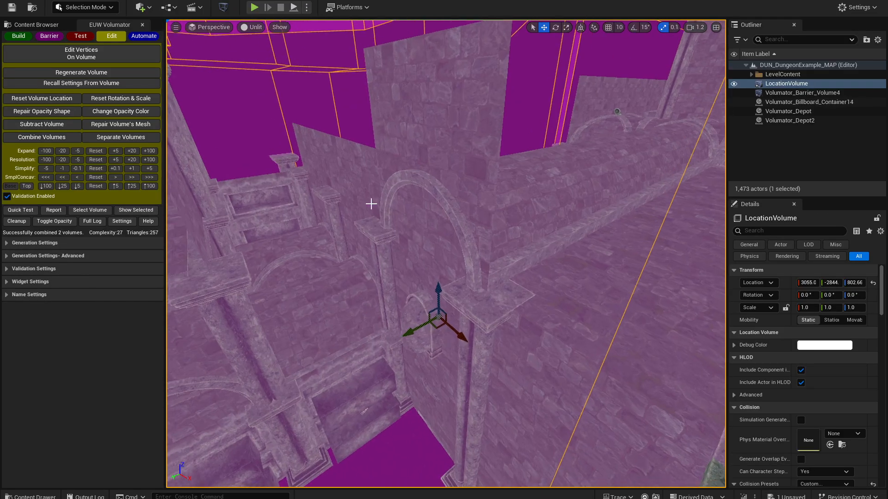
{"action": "left_click", "coordinate": [148, 39]}
{"action": "left_click", "coordinate": [9, 158]}
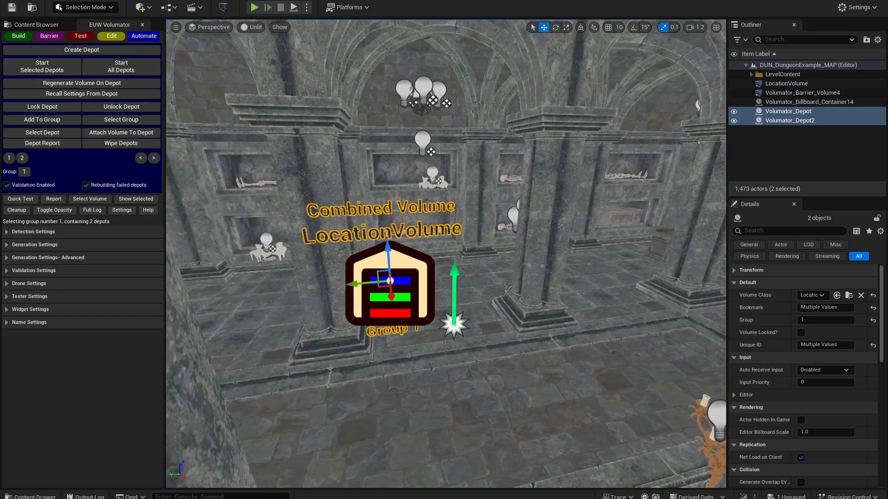
- Examine both grouped depots and the surrounding dungeon halls, pillars, cauldrons and balcony
{"action": "mouse_move", "coordinate": [446, 253]}
{"action": "right_mouse_down"}
{"action": "mouse_move", "coordinate": [347, 252]}
{"action": "mouse_move", "coordinate": [453, 257]}
{"action": "right_mouse_up"}
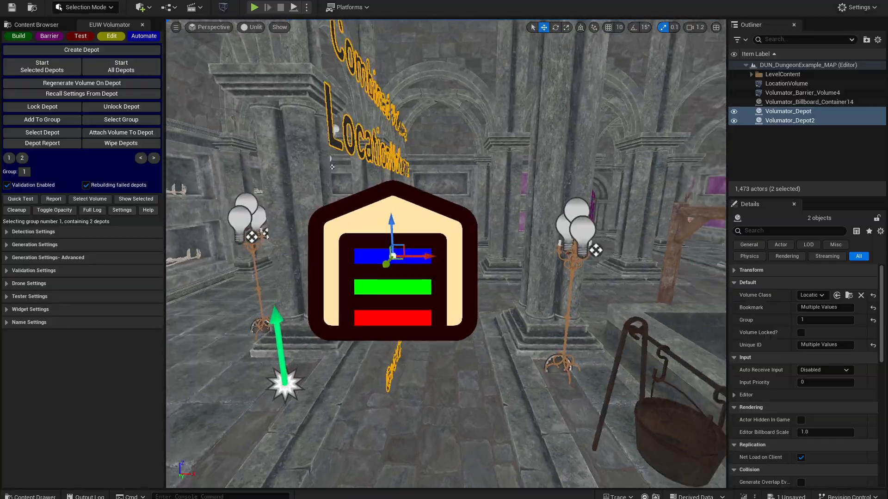
{"action": "right_click_drag", "start_coordinate": [258, 219], "coordinate": [277, 221]}
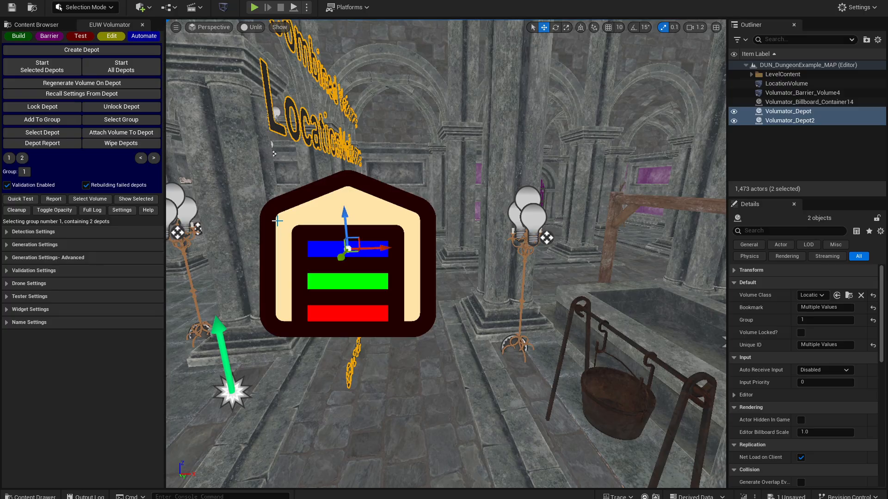
{"action": "key", "text": "s"}
{"action": "right_click_drag", "start_coordinate": [278, 221], "coordinate": [171, 224]}
{"action": "key", "text": "w"}
{"action": "right_click_drag", "start_coordinate": [398, 309], "coordinate": [420, 312]}
{"action": "key", "text": "a"}
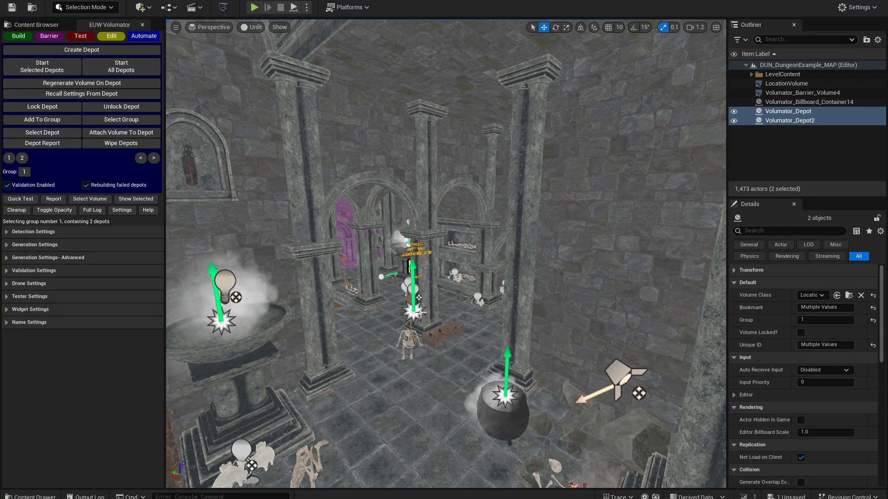
{"action": "right_click_drag", "start_coordinate": [575, 281], "coordinate": [423, 290]}
{"action": "key", "text": "s"}
{"action": "key", "text": "w"}
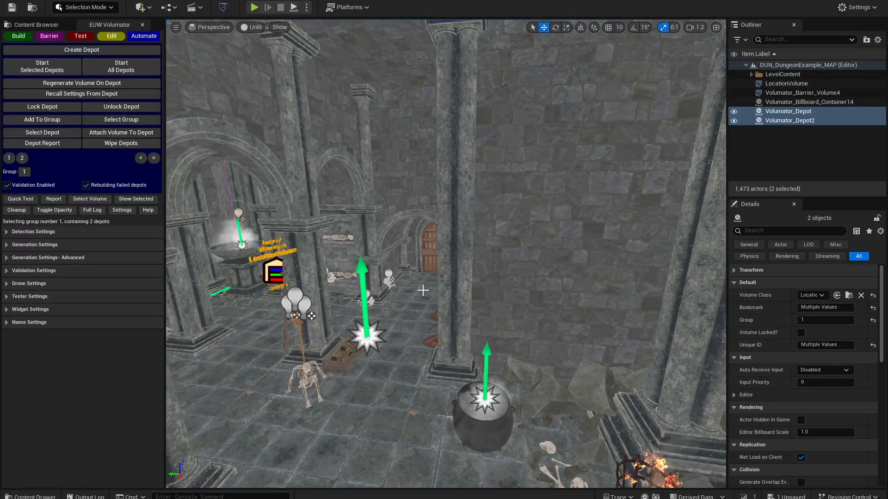
{"action": "right_click_drag", "start_coordinate": [280, 284], "coordinate": [527, 250]}
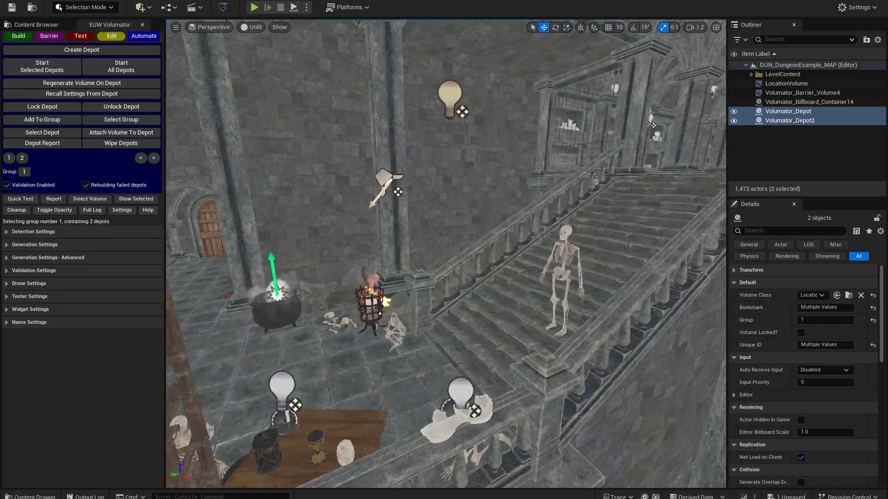
{"action": "right_click_drag", "start_coordinate": [445, 253], "coordinate": [306, 242]}
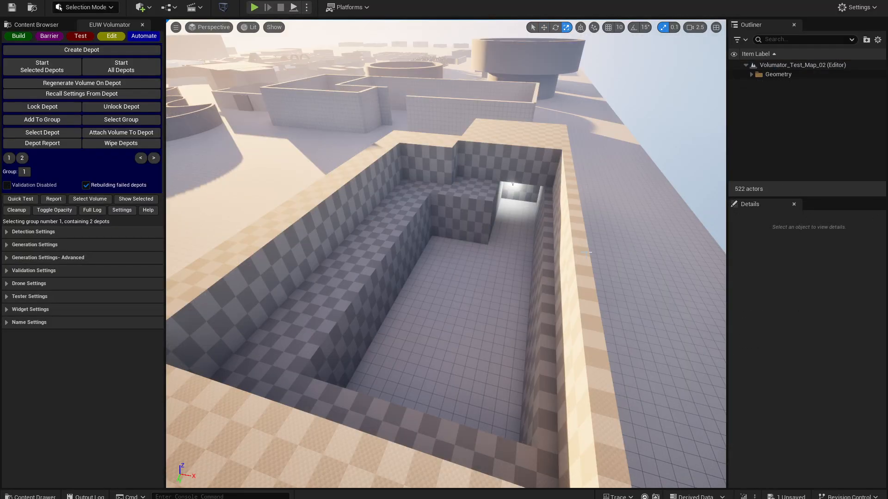
- Create two depots inside the checkered pit of Volumator_Test_Map_02, one after the other along its length
{"action": "right_click_drag", "start_coordinate": [505, 297], "coordinate": [518, 227]}
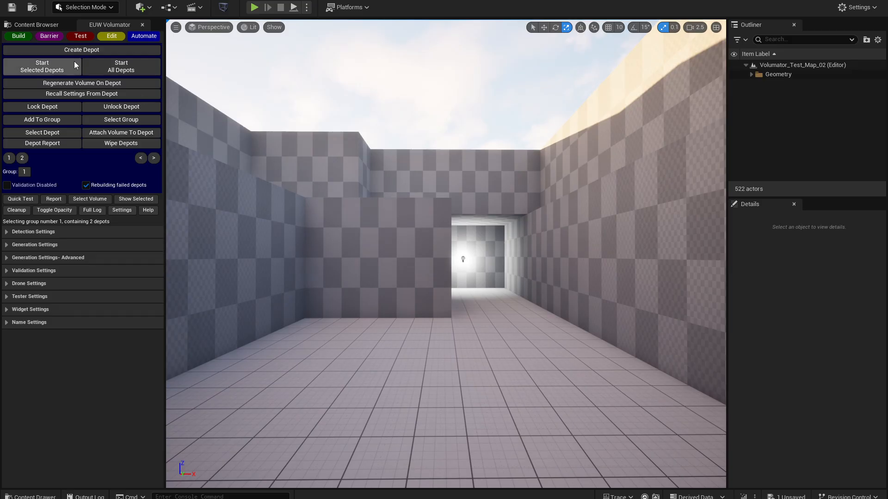
{"action": "left_click", "coordinate": [93, 50]}
{"action": "right_click_drag", "start_coordinate": [416, 240], "coordinate": [416, 245]}
{"action": "left_click", "coordinate": [69, 50]}
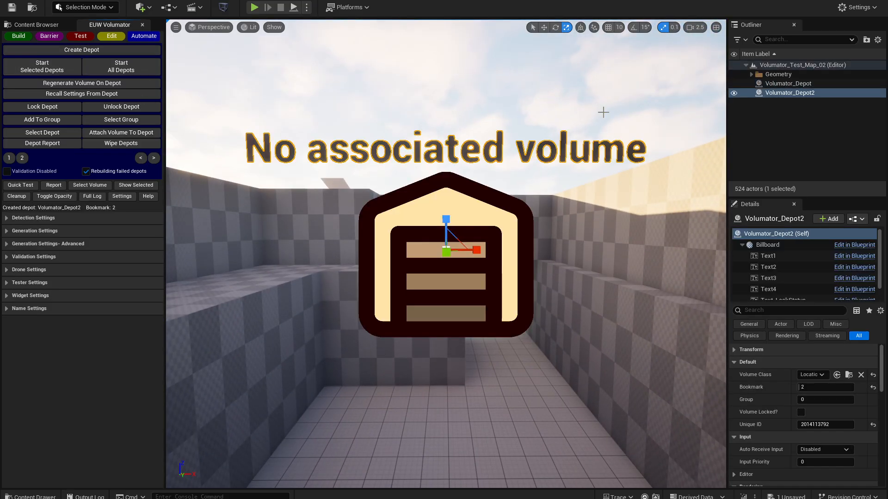
- Add Volumator_Depot and Volumator_Depot2 to group 1 and run the selected depots
{"action": "left_click", "coordinate": [788, 83], "text": "ctrl"}
{"action": "left_click", "coordinate": [52, 126]}
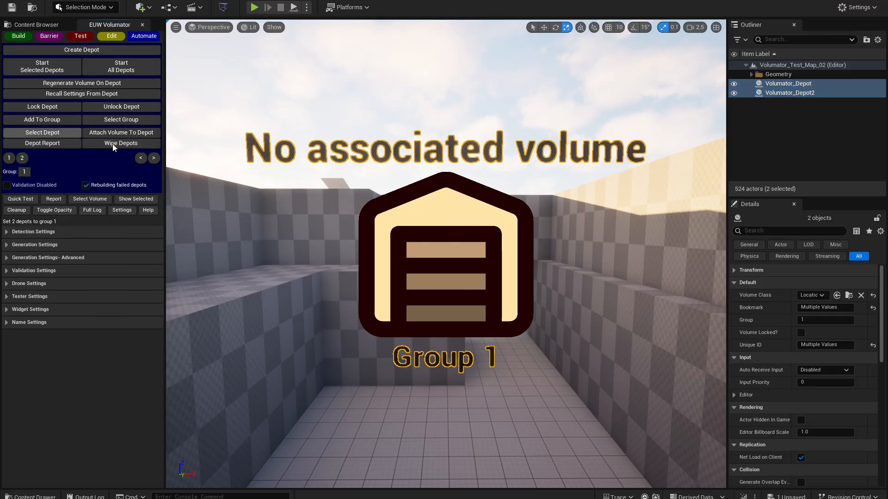
{"action": "left_click", "coordinate": [41, 66]}
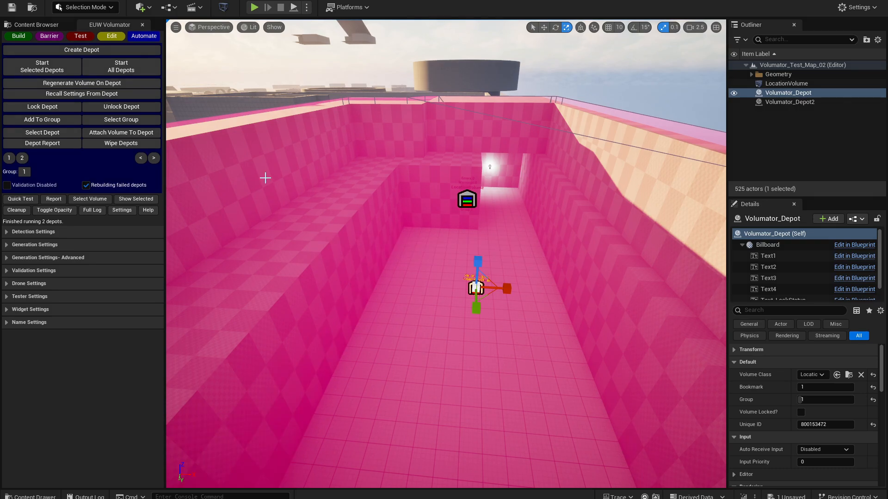
- Isolate the generated LocationVolume to inspect its combined shape, and show the full level again
{"action": "left_click", "coordinate": [786, 84]}
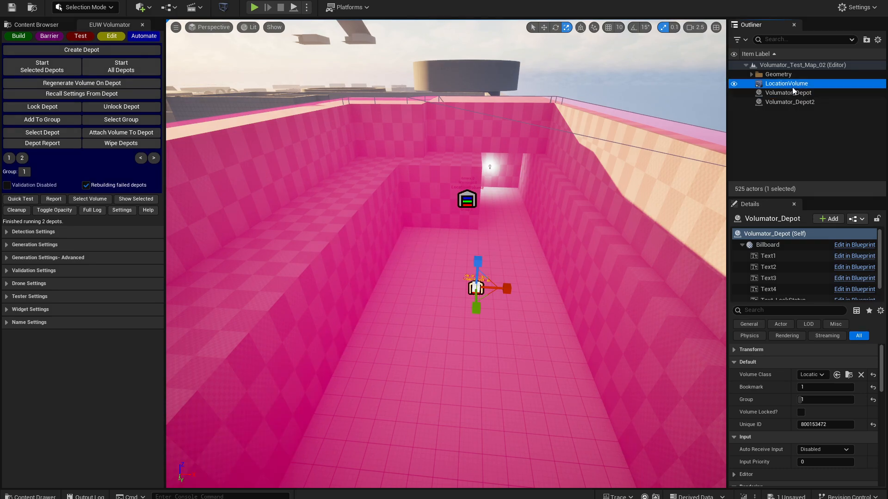
{"action": "left_click", "coordinate": [136, 199]}
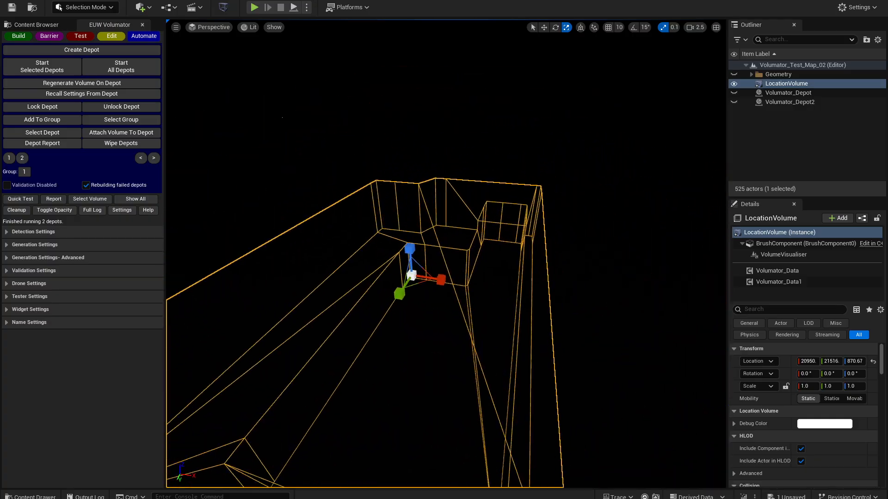
{"action": "left_click", "coordinate": [133, 198]}
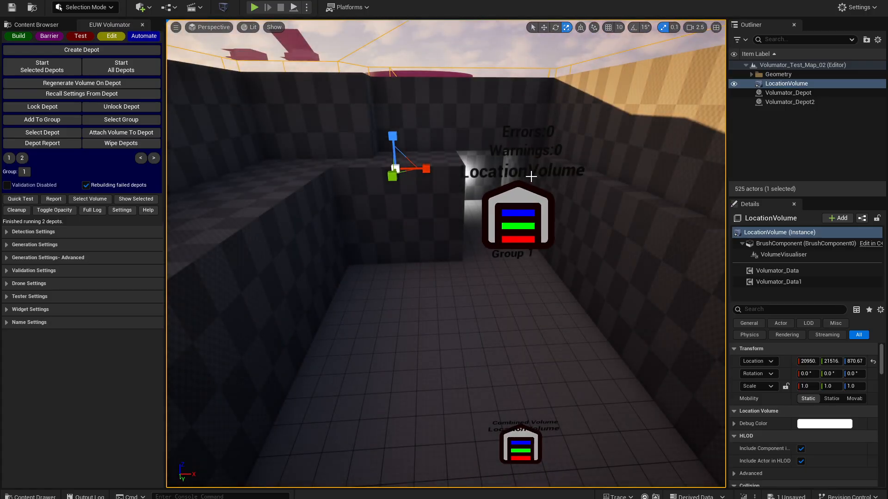
- Delete the combined LocationVolume and raise Volumator_Depot2 vertically toward the pit's rim
{"action": "key", "text": "Delete"}
{"action": "right_click_drag", "start_coordinate": [531, 177], "coordinate": [564, 184]}
{"action": "key", "text": "s"}
{"action": "left_click", "coordinate": [451, 174]}
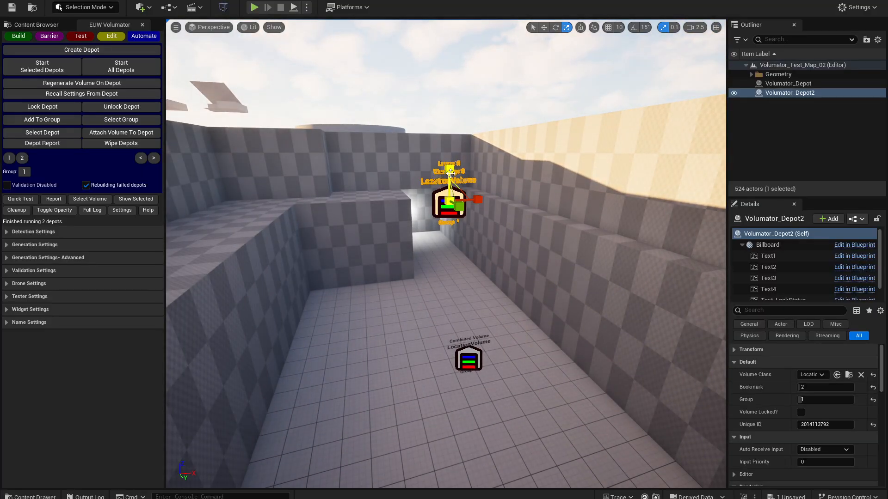
{"action": "key", "text": "w"}
{"action": "left_click_drag", "start_coordinate": [450, 173], "coordinate": [450, 110]}
{"action": "right_click_drag", "start_coordinate": [450, 110], "coordinate": [460, 240]}
{"action": "key", "text": "q"}
- Select Volumator_Depot and run all depots to rebuild the pit's volumes
{"action": "left_click", "coordinate": [461, 193]}
{"action": "key", "text": "s"}
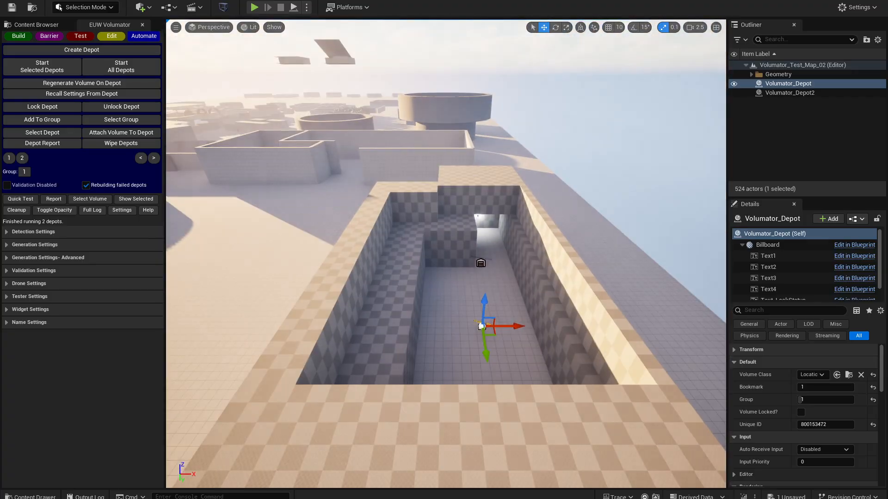
{"action": "left_click", "coordinate": [122, 66]}
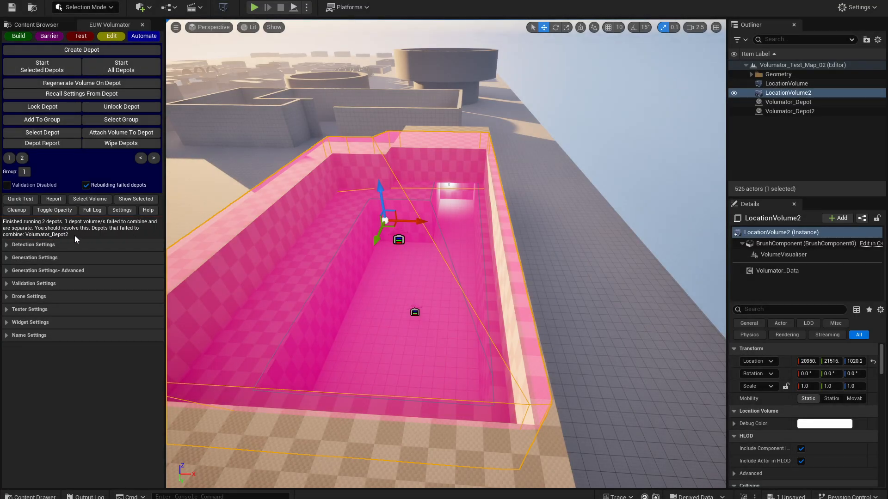
- Focus on Volumator_Depot2 and select the volume associated with it
{"action": "left_click", "coordinate": [810, 112]}
{"action": "key", "text": "f"}
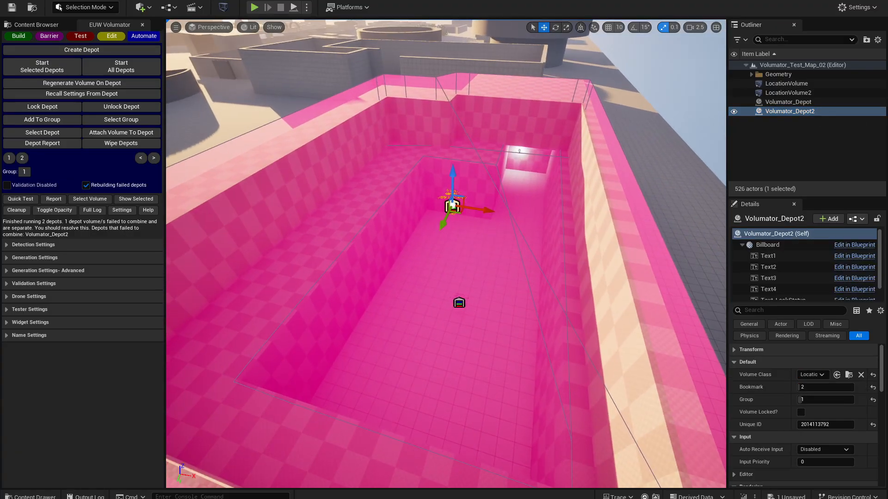
{"action": "mouse_move", "coordinate": [497, 209]}
{"action": "right_mouse_down"}
{"action": "mouse_move", "coordinate": [499, 227]}
{"action": "mouse_move", "coordinate": [498, 209]}
{"action": "right_mouse_up"}
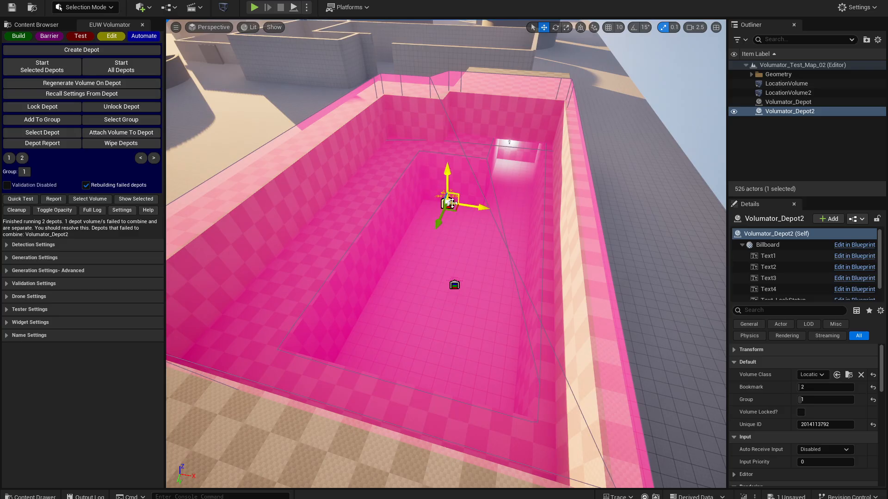
{"action": "left_click", "coordinate": [90, 199]}
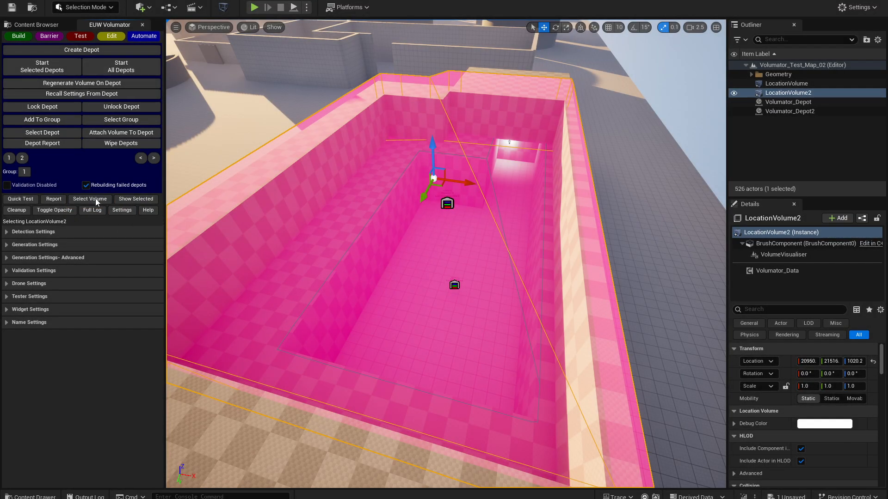
- Examine LocationVolume2 from above and outside the pit, checking where it extends beyond the walls
{"action": "key", "text": "w"}
{"action": "mouse_move", "coordinate": [296, 240]}
{"action": "right_mouse_down"}
{"action": "mouse_move", "coordinate": [286, 204]}
{"action": "mouse_move", "coordinate": [319, 236]}
{"action": "mouse_move", "coordinate": [282, 250]}
{"action": "mouse_move", "coordinate": [309, 245]}
{"action": "right_mouse_up"}
{"action": "key", "text": "w"}
{"action": "key", "text": "s"}
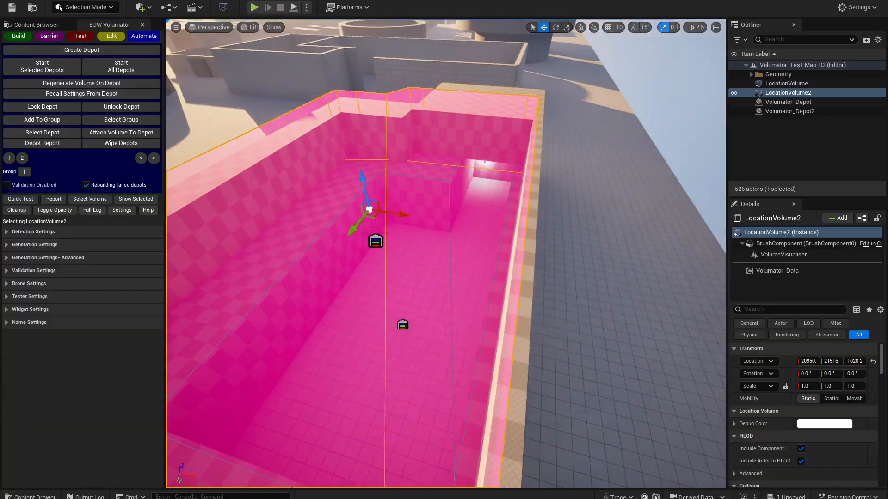
{"action": "key", "text": "s"}
{"action": "right_click_drag", "start_coordinate": [466, 276], "coordinate": [417, 252]}
{"action": "key", "text": "w"}
{"action": "key", "text": "q"}
{"action": "key", "text": "e"}
{"action": "key", "text": "q"}
{"action": "key", "text": "e"}
{"action": "key", "text": "a"}
{"action": "key", "text": "e"}
{"action": "key", "text": "q"}
{"action": "key", "text": "d"}
{"action": "key", "text": "f"}
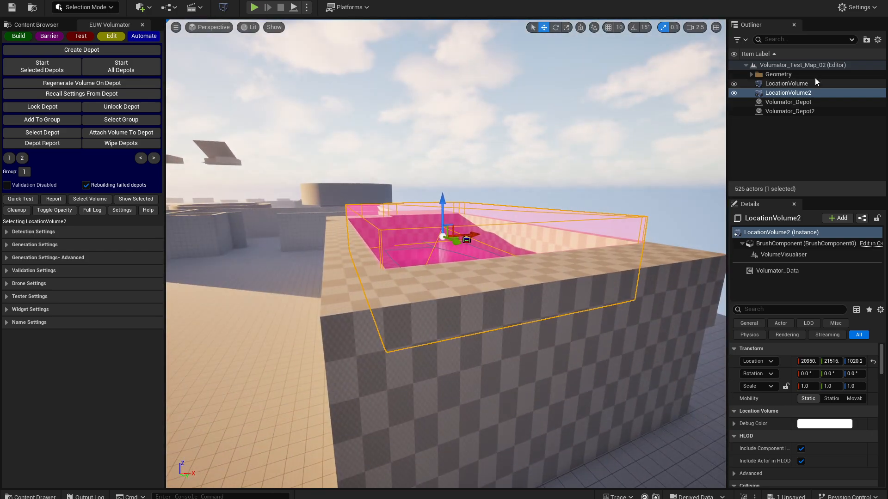
- Select LocationVolume and LocationVolume2 together, review their details in the volume report, and close it
{"action": "left_click", "coordinate": [800, 86], "text": "ctrl"}
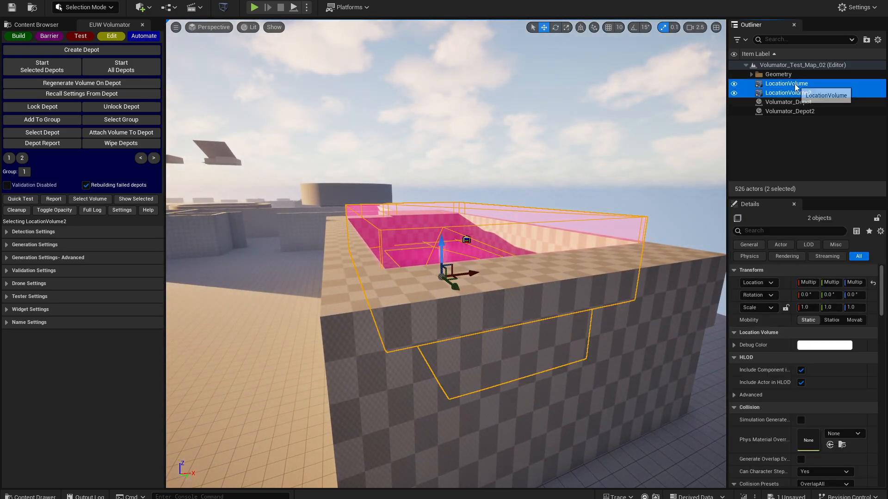
{"action": "left_click", "coordinate": [47, 199]}
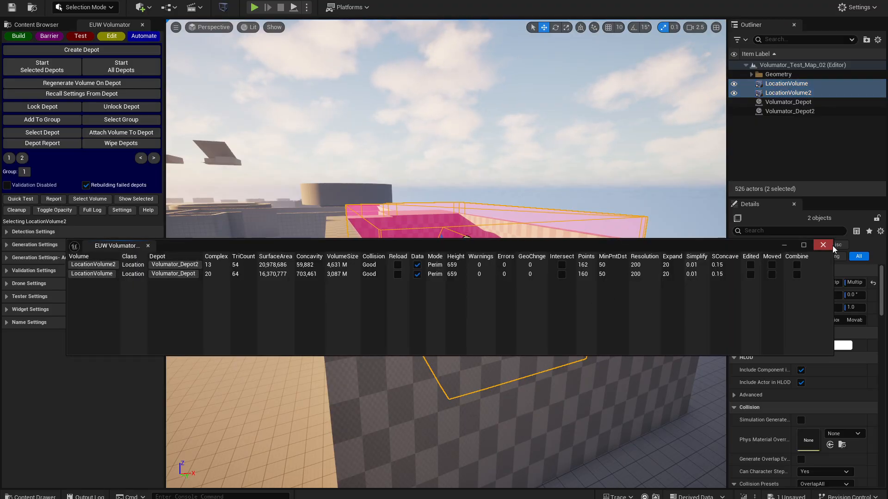
{"action": "left_click", "coordinate": [796, 137]}
{"action": "left_click", "coordinate": [823, 245]}
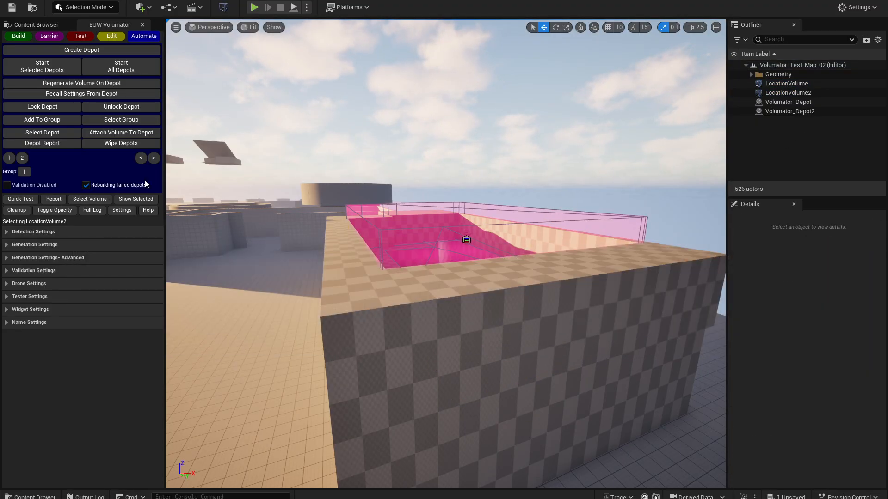
- Review both depots' status in the depot report, and select LocationVolume2 in the pit
{"action": "left_click", "coordinate": [58, 142]}
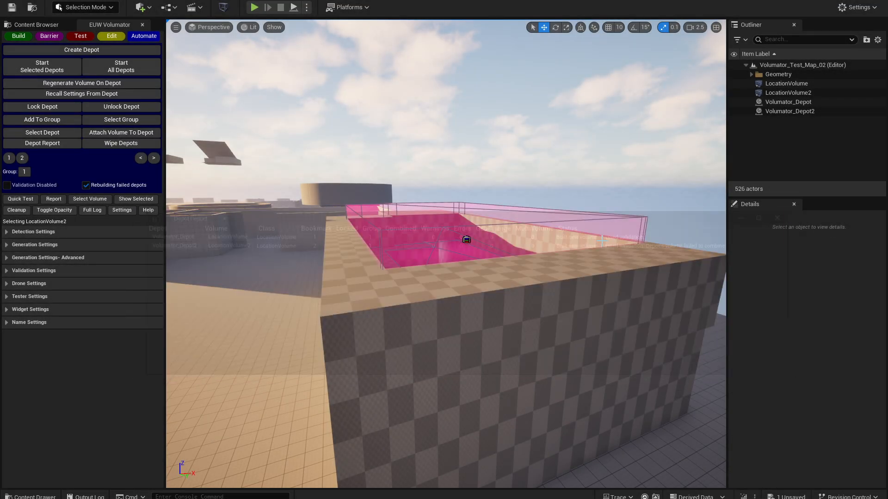
{"action": "right_click_drag", "start_coordinate": [602, 240], "coordinate": [572, 240]}
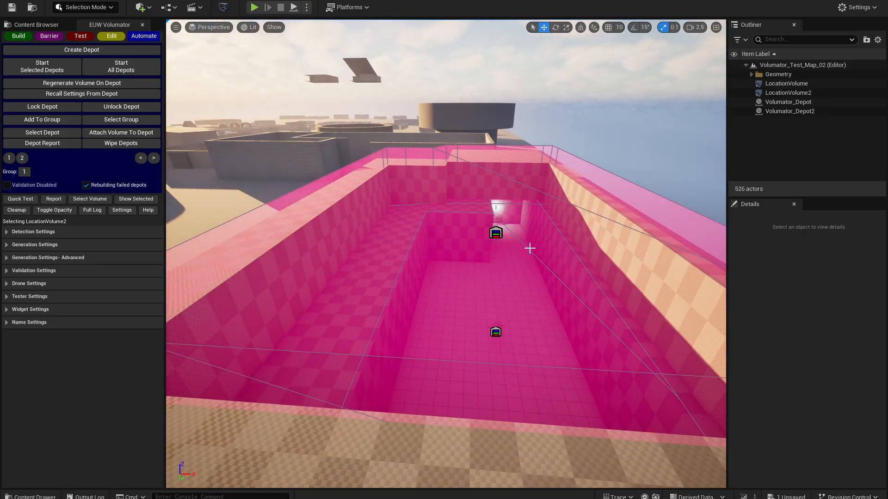
{"action": "left_click", "coordinate": [550, 253]}
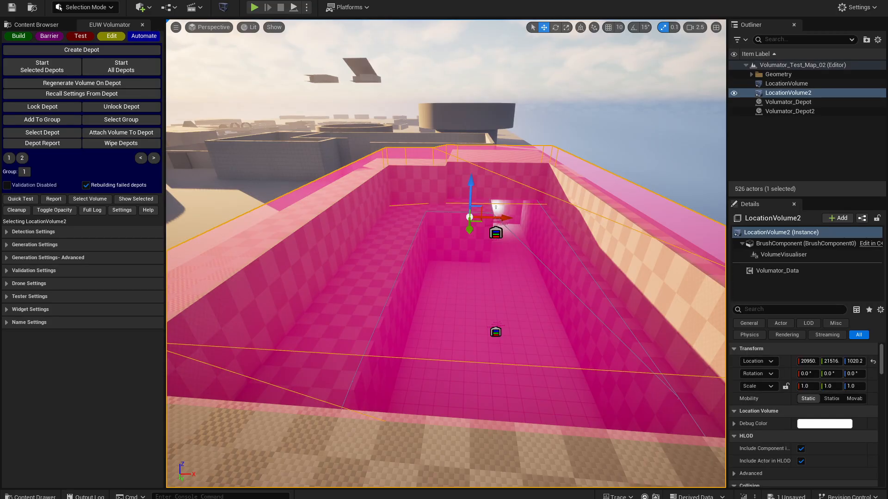
- Set height editing to the volume base, and show only LocationVolume and LocationVolume2 in the viewport
{"action": "key", "text": "f"}
{"action": "left_click", "coordinate": [116, 37]}
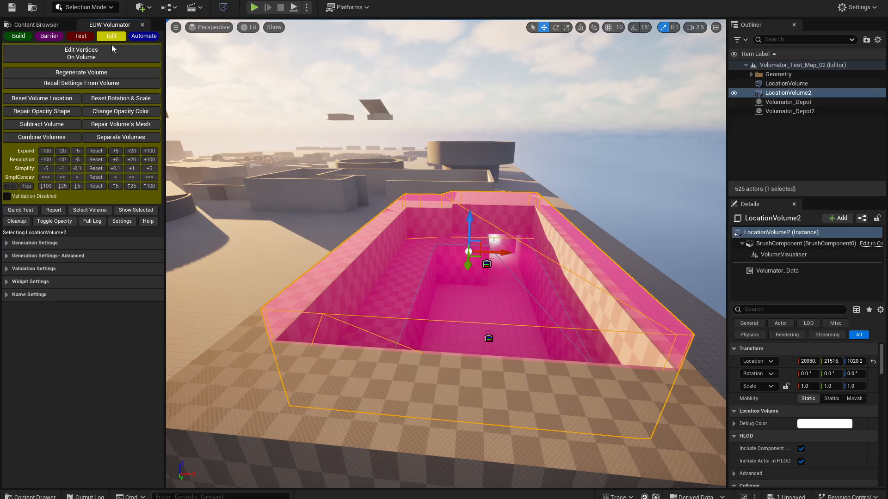
{"action": "left_click", "coordinate": [10, 187]}
{"action": "right_click_drag", "start_coordinate": [406, 228], "coordinate": [352, 222]}
{"action": "left_click", "coordinate": [802, 83], "text": "ctrl"}
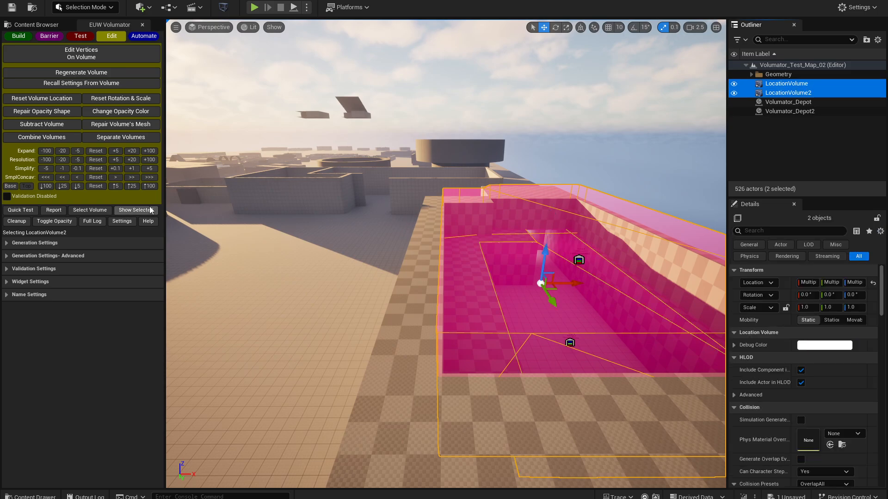
{"action": "left_click", "coordinate": [135, 211]}
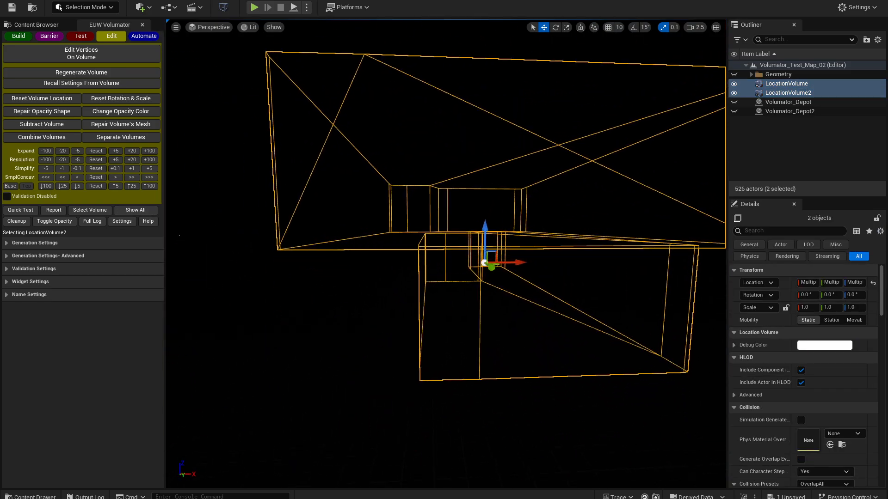
- Lower the base of LocationVolume2 by 25 so it reaches down into the volume below
{"action": "key", "text": "q"}
{"action": "key", "text": "e"}
{"action": "right_click_drag", "start_coordinate": [318, 207], "coordinate": [320, 208]}
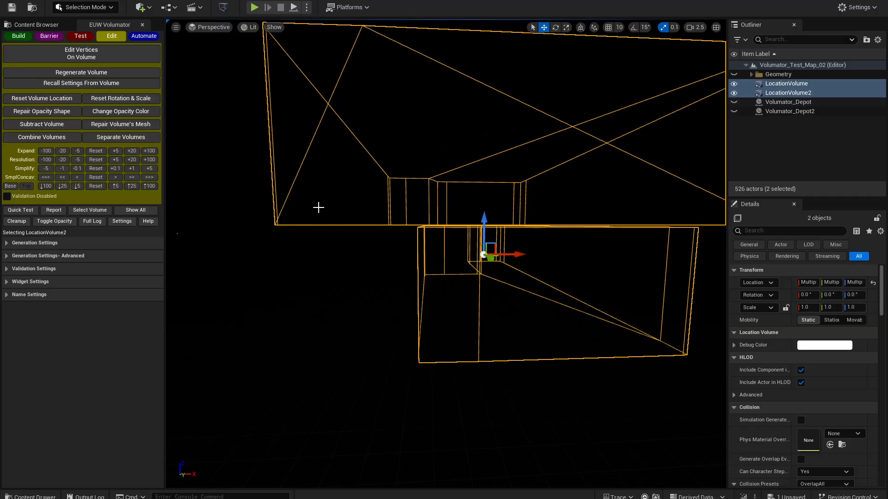
{"action": "left_click", "coordinate": [63, 186]}
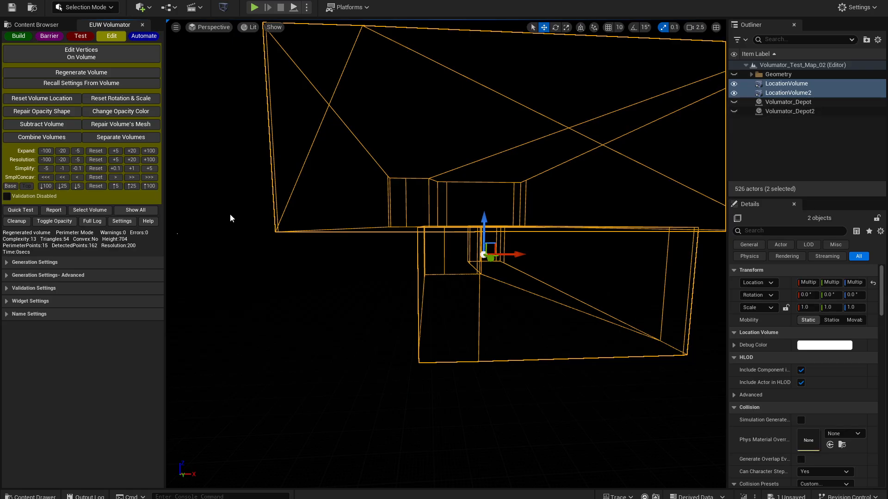
- Check whether the two selected volumes intersect in the volume report, and combine them
{"action": "left_click", "coordinate": [55, 210]}
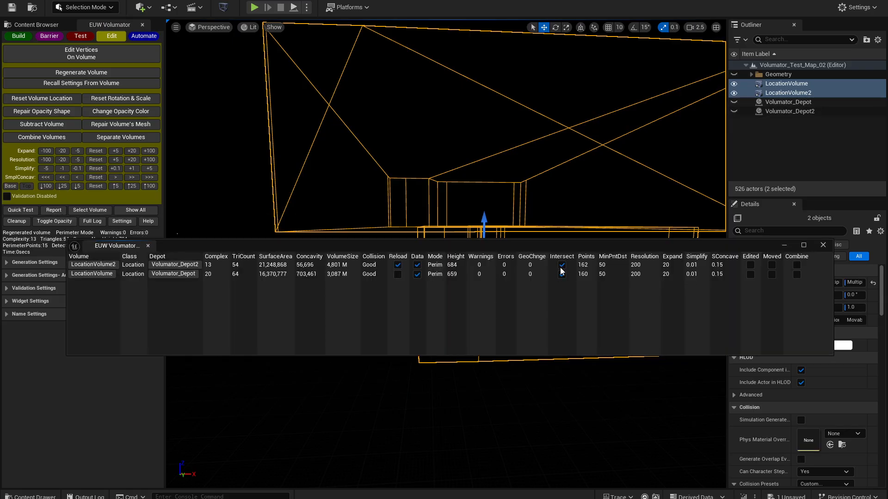
{"action": "left_click", "coordinate": [823, 245]}
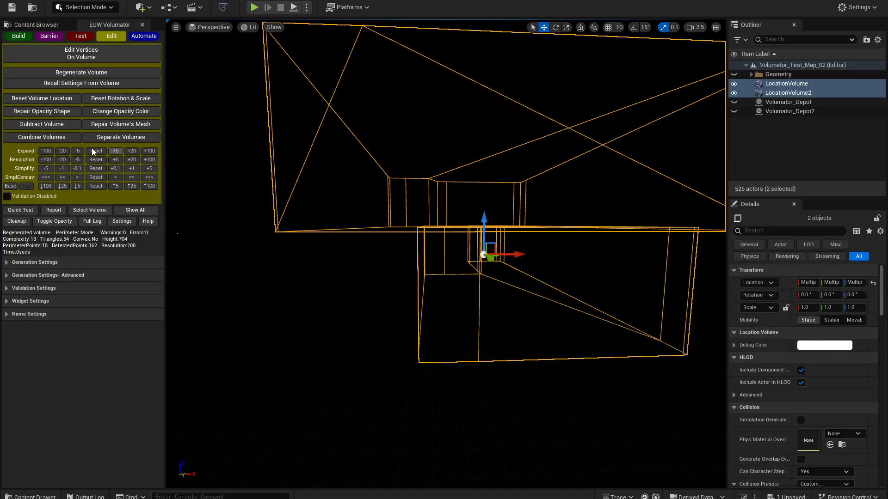
{"action": "left_click", "coordinate": [42, 137]}
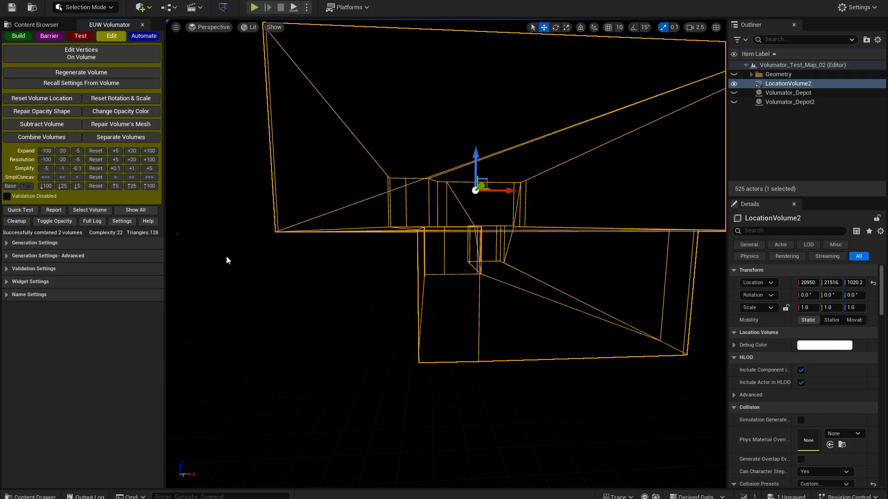
- Show all level actors again, clear the selection, and review both depots' combined status in the depot report
{"action": "left_click", "coordinate": [153, 214]}
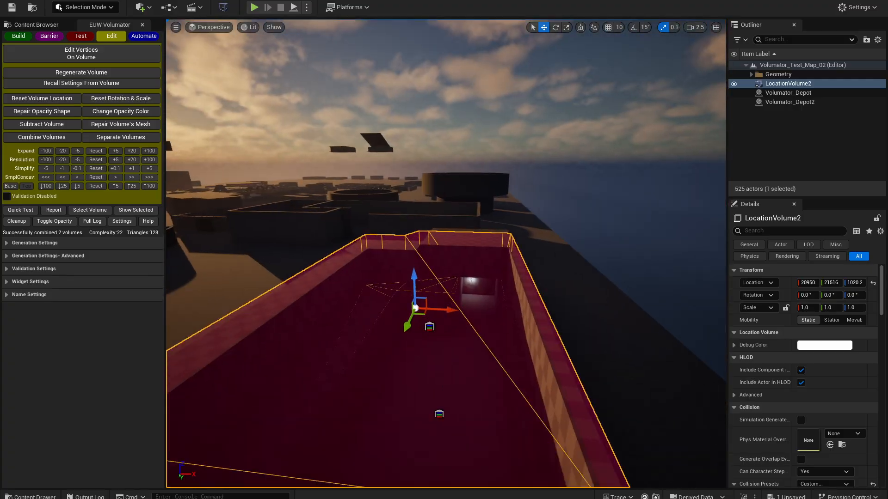
{"action": "mouse_move", "coordinate": [377, 304]}
{"action": "right_mouse_down"}
{"action": "mouse_move", "coordinate": [400, 324]}
{"action": "mouse_move", "coordinate": [377, 303]}
{"action": "right_mouse_up"}
{"action": "key", "text": "Escape"}
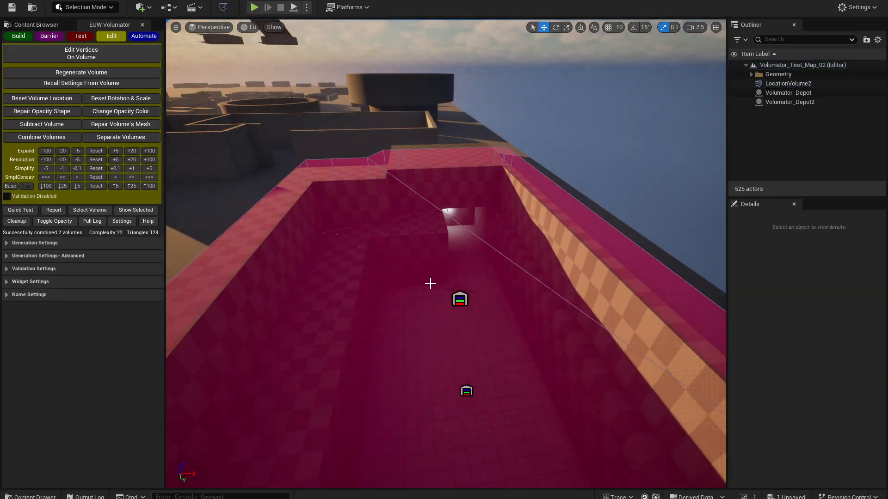
{"action": "left_click", "coordinate": [139, 39]}
{"action": "left_click", "coordinate": [42, 143]}
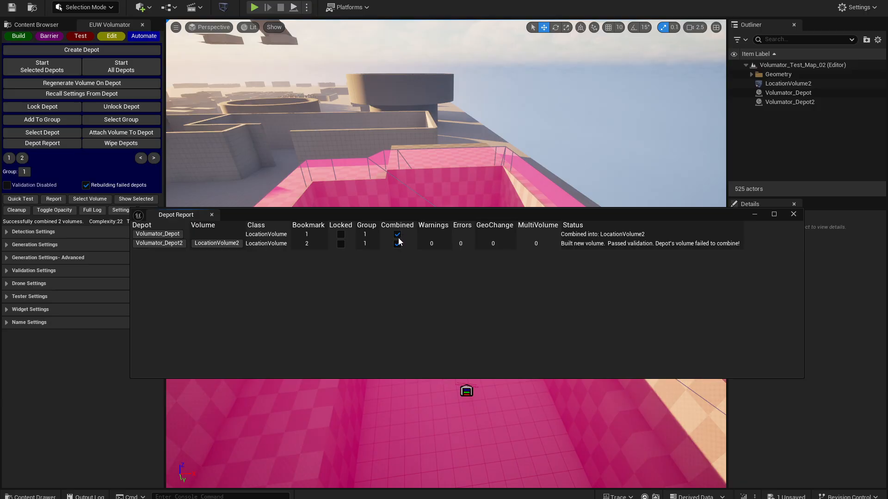
{"action": "left_click", "coordinate": [793, 214]}
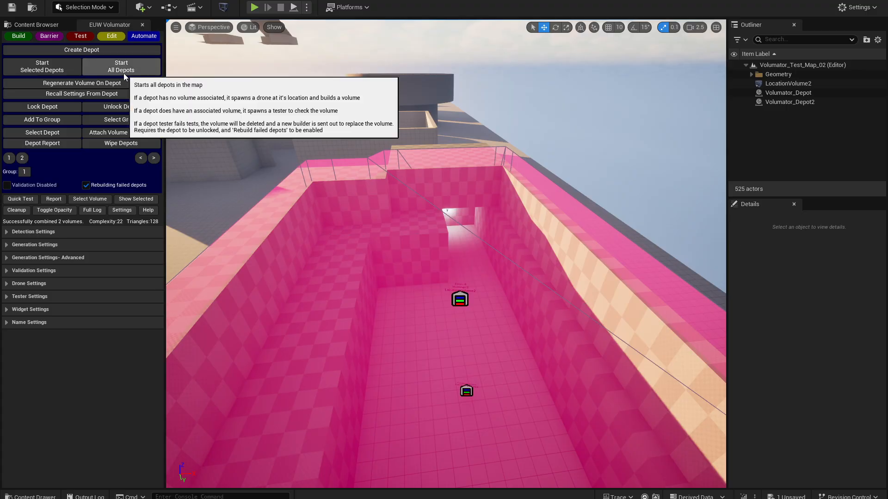
- Select depot group 1 and start its depots to test the combined volume
{"action": "left_click", "coordinate": [23, 171]}
{"action": "key", "text": "s"}
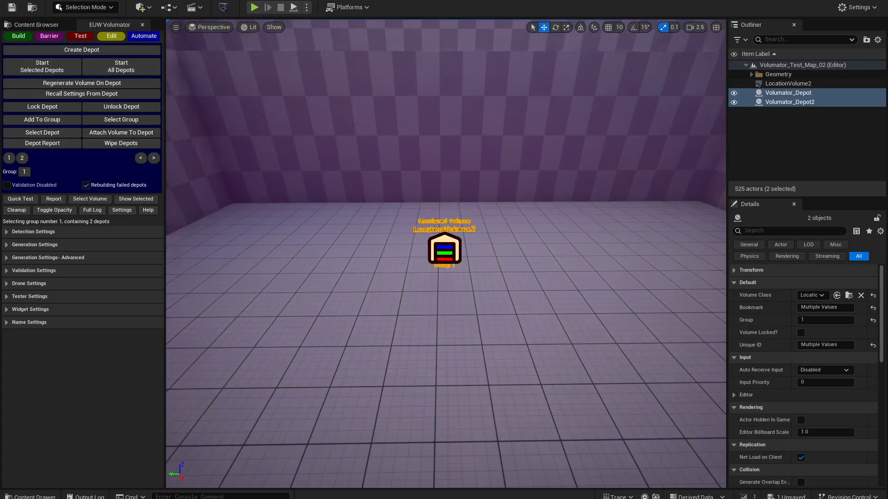
{"action": "right_click_drag", "start_coordinate": [416, 259], "coordinate": [536, 259]}
{"action": "scroll", "coordinate": [444, 259], "scroll_direction": "down", "scroll_amount": 4}
{"action": "key", "text": "a"}
{"action": "scroll", "coordinate": [462, 266], "scroll_direction": "down", "scroll_amount": 3}
{"action": "right_click_drag", "start_coordinate": [444, 259], "coordinate": [511, 275]}
{"action": "left_click", "coordinate": [64, 71]}
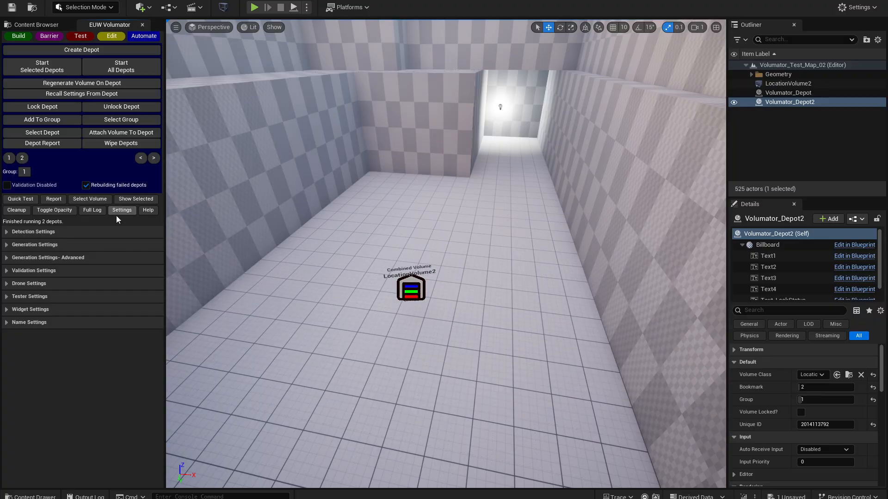
- Look over the combined volume in the pit and review the depots' test status in the depot report
{"action": "mouse_move", "coordinate": [222, 208]}
{"action": "right_mouse_down"}
{"action": "mouse_move", "coordinate": [223, 229]}
{"action": "mouse_move", "coordinate": [222, 218]}
{"action": "right_mouse_up"}
{"action": "key", "text": "s"}
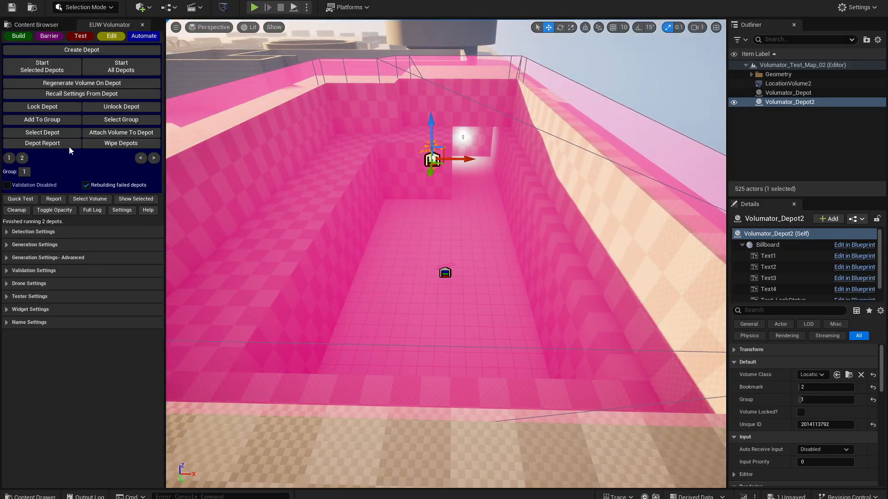
{"action": "left_click", "coordinate": [69, 146]}
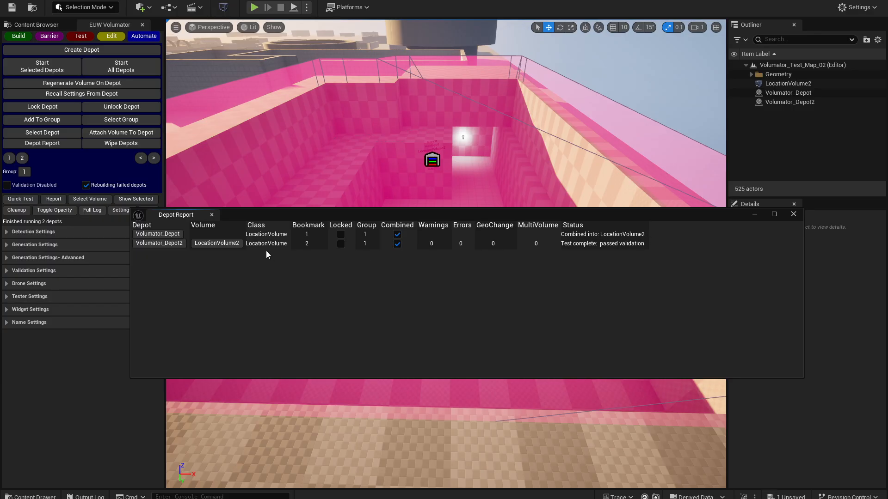
{"action": "left_click", "coordinate": [794, 214]}
{"action": "right_click_drag", "start_coordinate": [493, 225], "coordinate": [490, 191]}
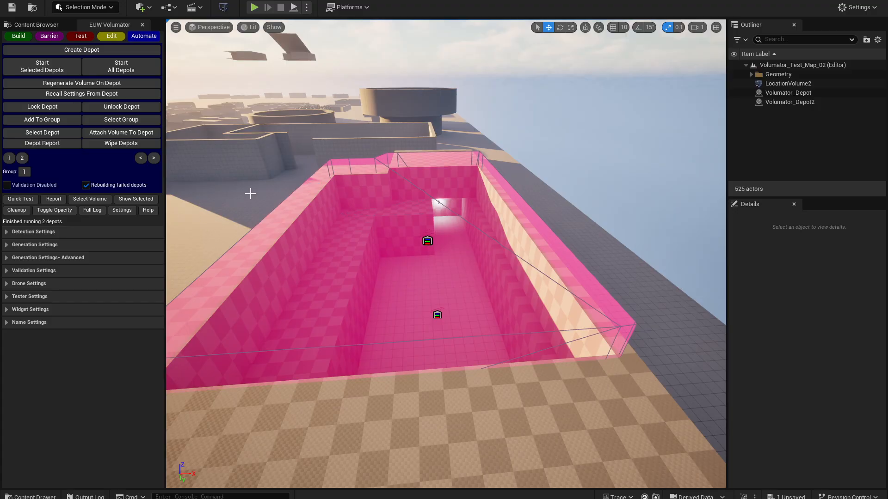
{"action": "left_click", "coordinate": [111, 36]}
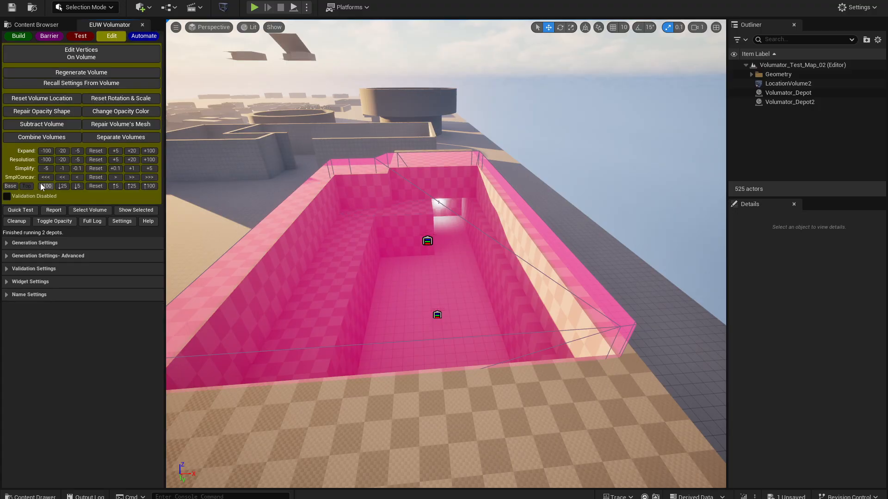
{"action": "left_click", "coordinate": [144, 36]}
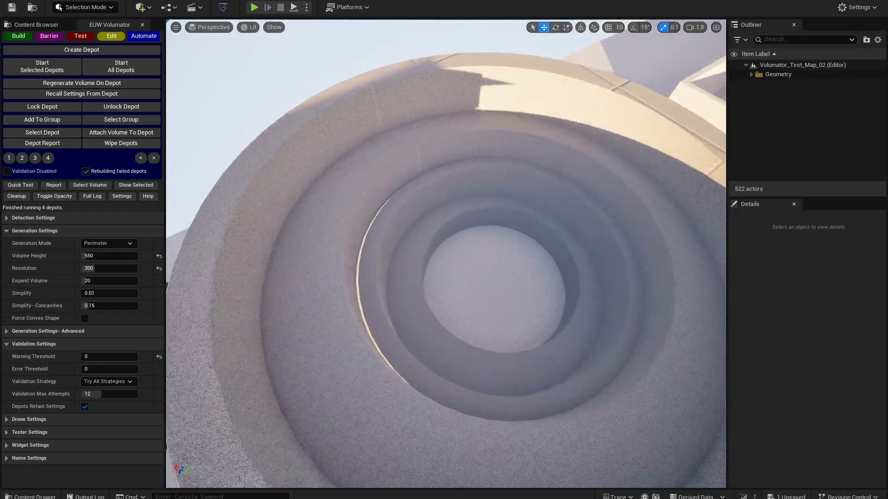
- Create two depots in the round tiered pit, one near its floor and one at the next tier up
{"action": "right_click_drag", "start_coordinate": [446, 253], "coordinate": [293, 236]}
{"action": "key", "text": "w"}
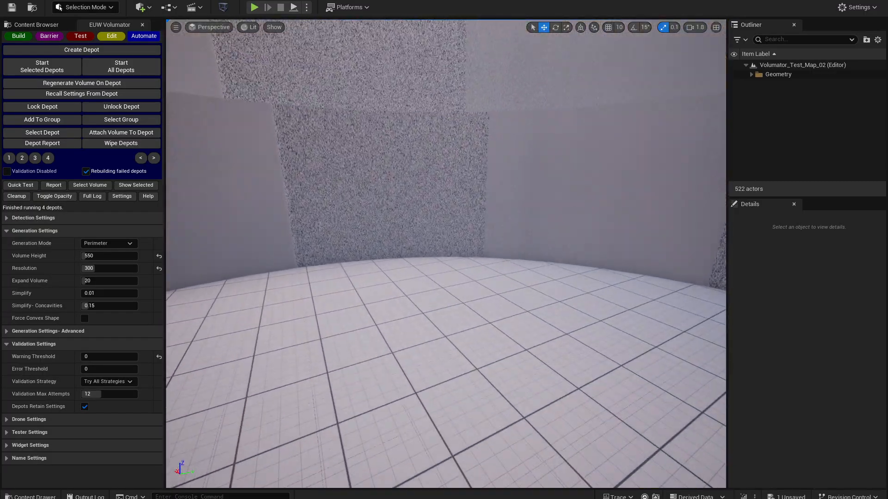
{"action": "left_click", "coordinate": [91, 53]}
{"action": "key", "text": "e"}
{"action": "right_click_drag", "start_coordinate": [381, 236], "coordinate": [381, 236]}
{"action": "left_click", "coordinate": [95, 51]}
- Create a third and a fourth depot, each one tier higher in the round pit
{"action": "key", "text": "e"}
{"action": "right_click_drag", "start_coordinate": [349, 185], "coordinate": [320, 178]}
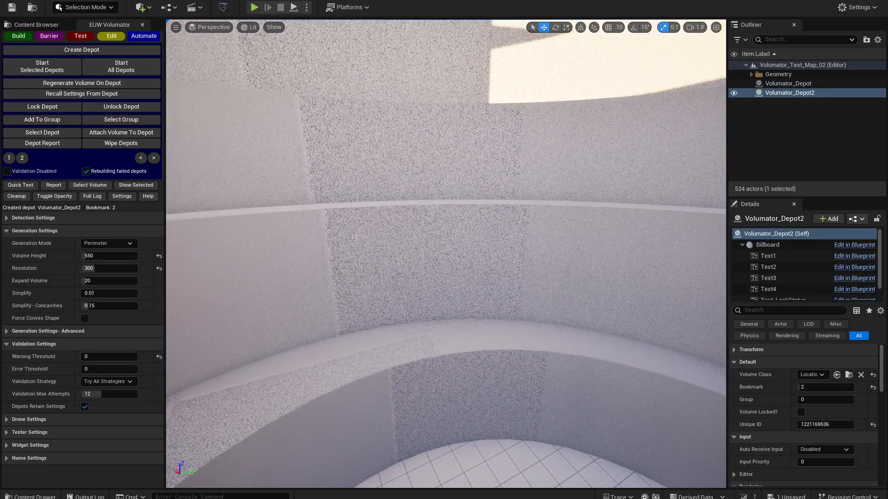
{"action": "left_click", "coordinate": [98, 55]}
{"action": "key", "text": "e"}
{"action": "right_click_drag", "start_coordinate": [419, 268], "coordinate": [419, 268]}
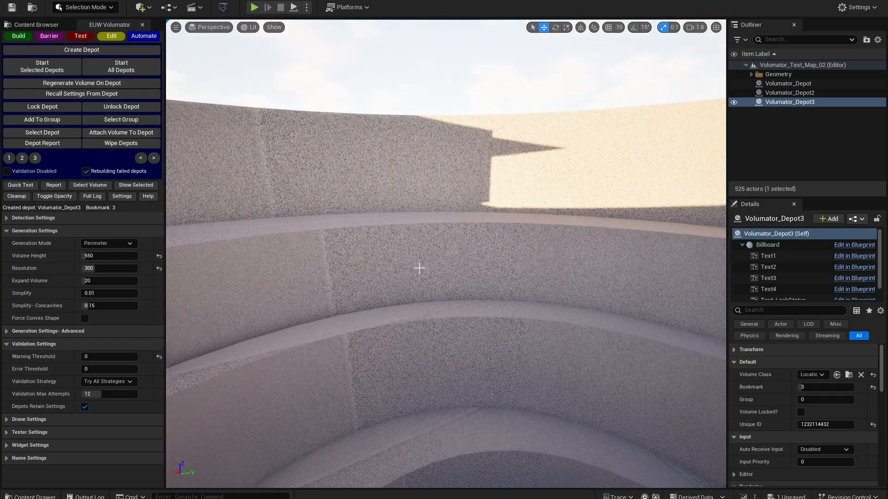
{"action": "left_click", "coordinate": [88, 54]}
- Select Volumator_Depot through Volumator_Depot4 and add them to group 1
{"action": "key", "text": "e"}
{"action": "right_click_drag", "start_coordinate": [227, 176], "coordinate": [249, 176]}
{"action": "key", "text": "a"}
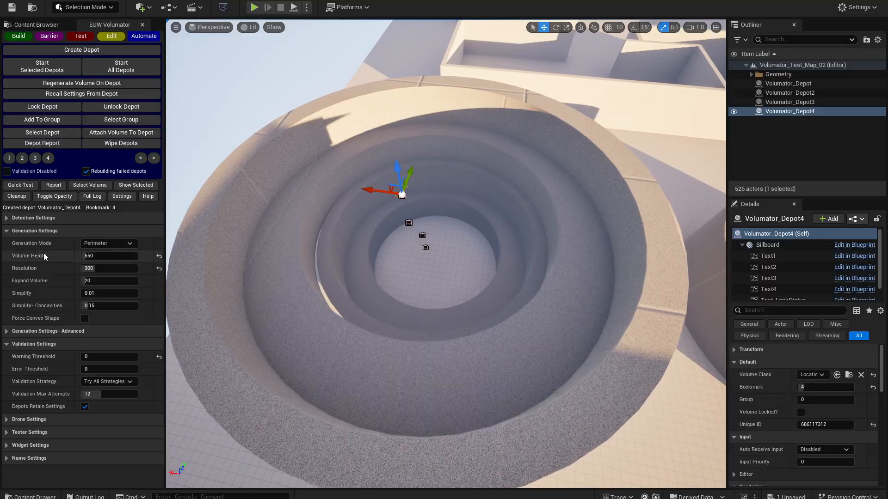
{"action": "key", "text": "d"}
{"action": "mouse_move", "coordinate": [380, 255]}
{"action": "right_mouse_down"}
{"action": "mouse_move", "coordinate": [370, 255]}
{"action": "mouse_move", "coordinate": [379, 255]}
{"action": "right_mouse_up"}
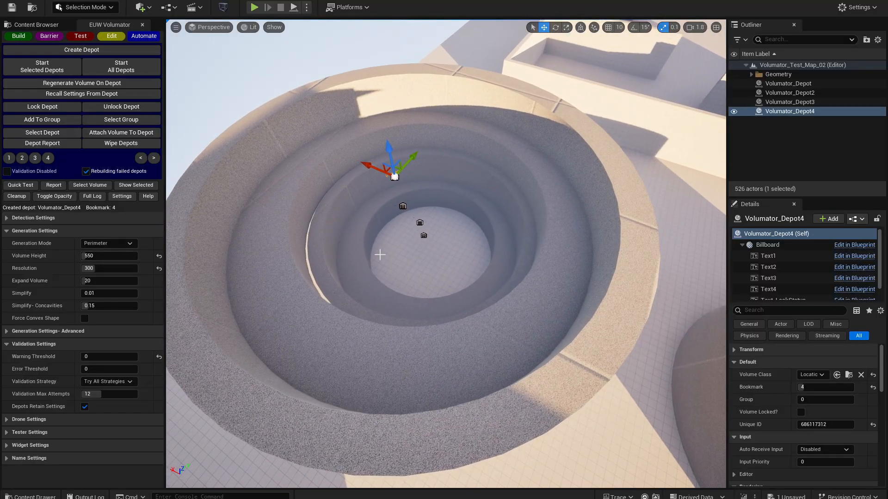
{"action": "key", "text": "a"}
{"action": "right_click_drag", "start_coordinate": [440, 197], "coordinate": [458, 195]}
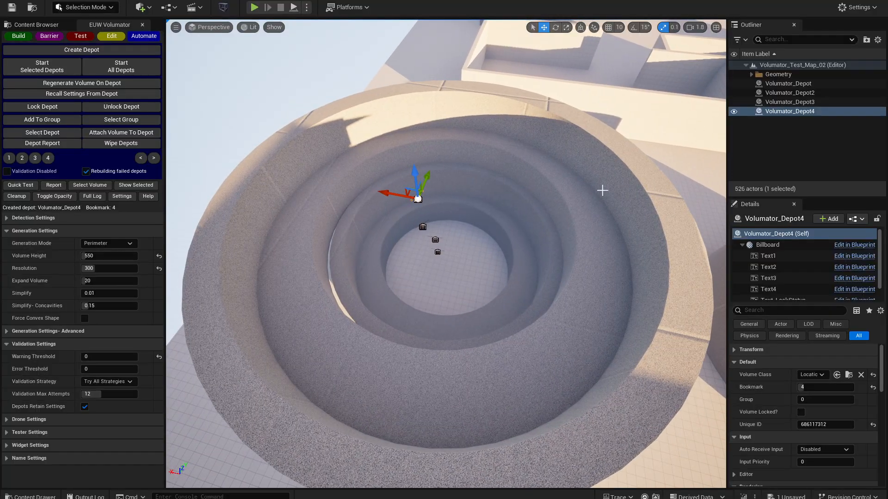
{"action": "left_click", "coordinate": [806, 86], "text": "shift"}
{"action": "left_click", "coordinate": [33, 123]}
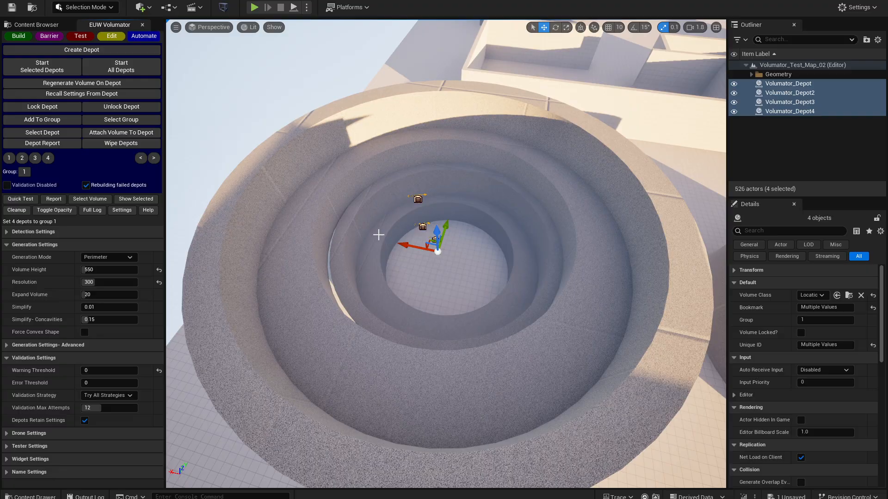
- Start the four selected depots to build and combine their volumes in the round pit
{"action": "key", "text": "d"}
{"action": "right_click_drag", "start_coordinate": [258, 252], "coordinate": [241, 245]}
{"action": "left_click", "coordinate": [42, 66]}
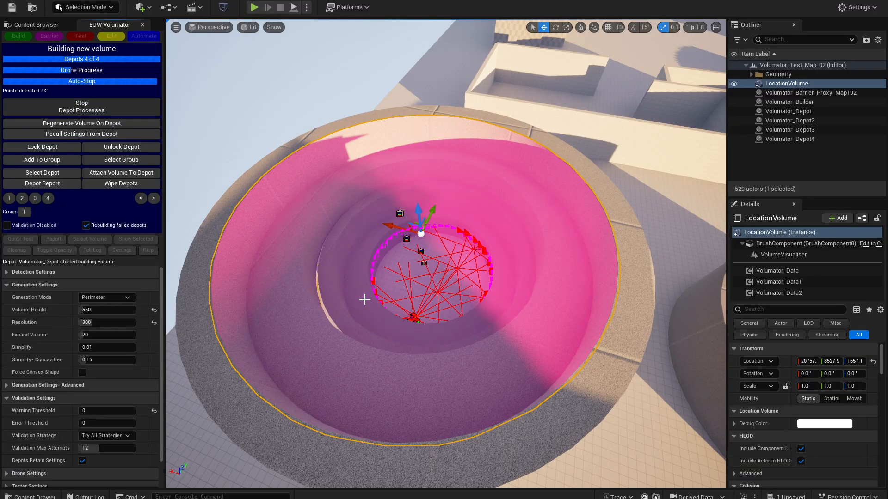
- Select the combined LocationVolume, check its warnings in the volume report, and close it
{"action": "left_click", "coordinate": [794, 83]}
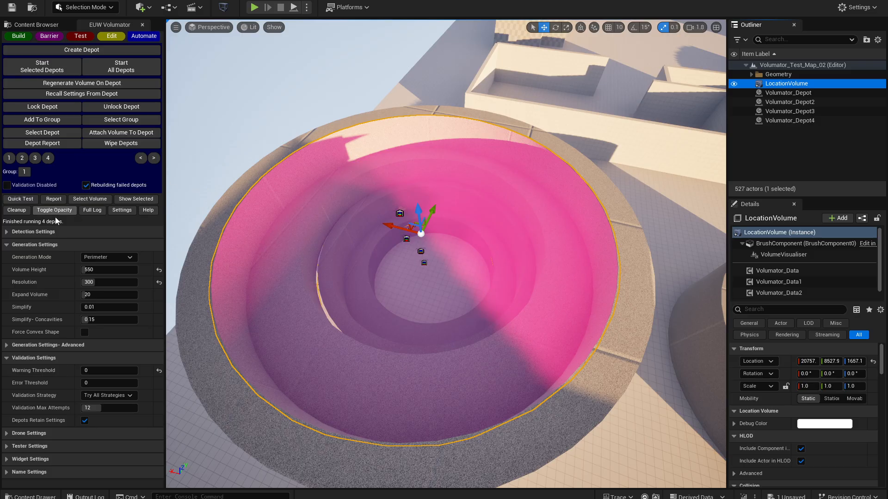
{"action": "left_click", "coordinate": [32, 203]}
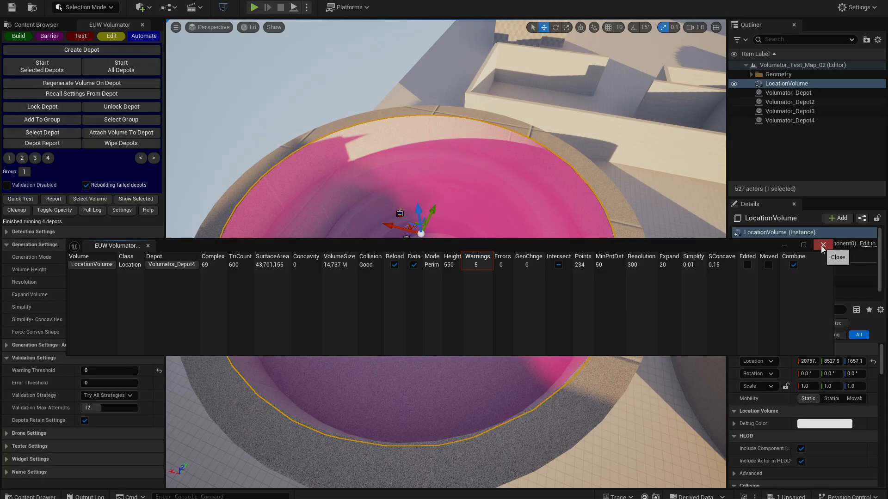
{"action": "left_click", "coordinate": [823, 245]}
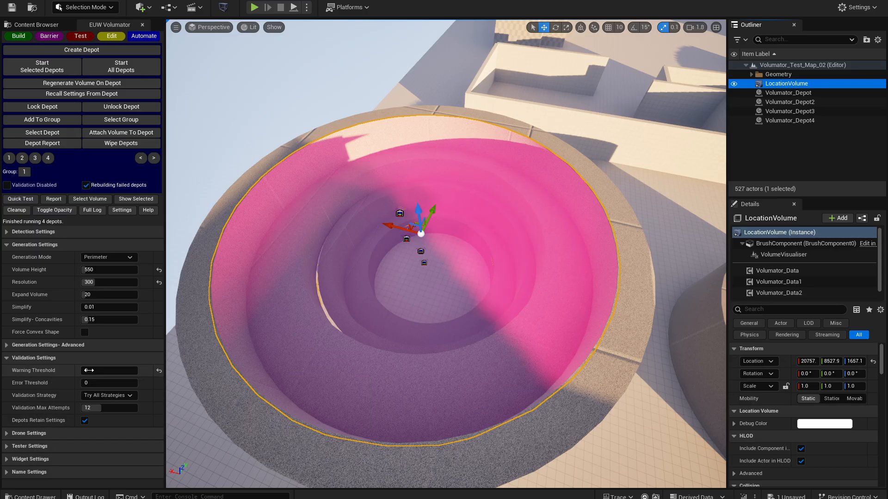
- Select the lowest depot in the round pit, and start all depots to retest and rebuild the volume
{"action": "right_click_drag", "start_coordinate": [388, 287], "coordinate": [116, 295]}
{"action": "key", "text": "s"}
{"action": "key", "text": "d"}
{"action": "right_click_drag", "start_coordinate": [490, 327], "coordinate": [323, 291]}
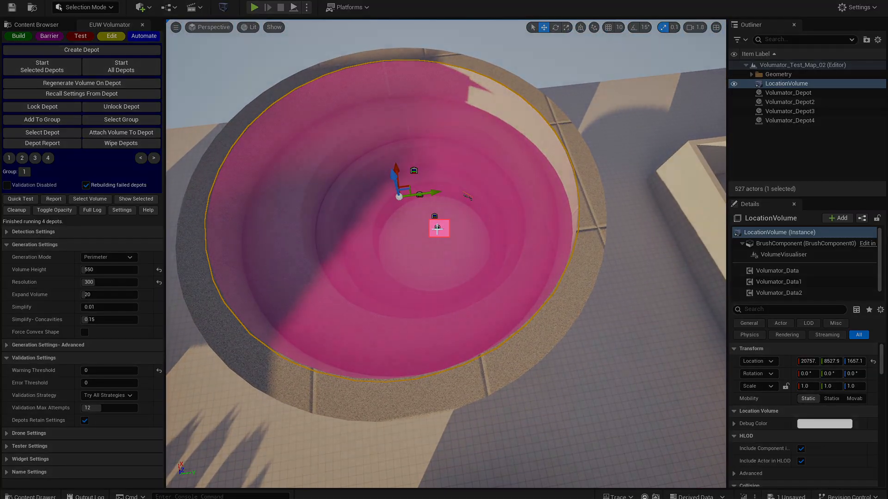
{"action": "left_click", "coordinate": [437, 227]}
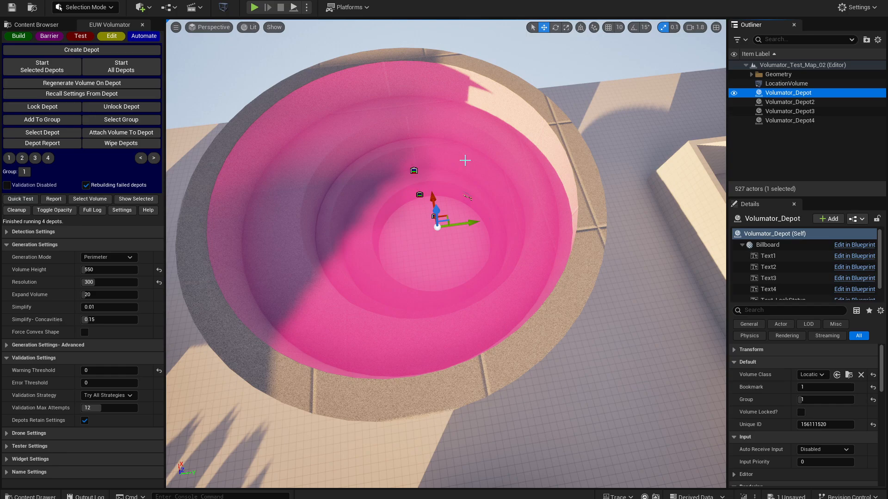
{"action": "key", "text": "a"}
{"action": "right_click_drag", "start_coordinate": [465, 160], "coordinate": [648, 172]}
{"action": "left_click", "coordinate": [99, 65]}
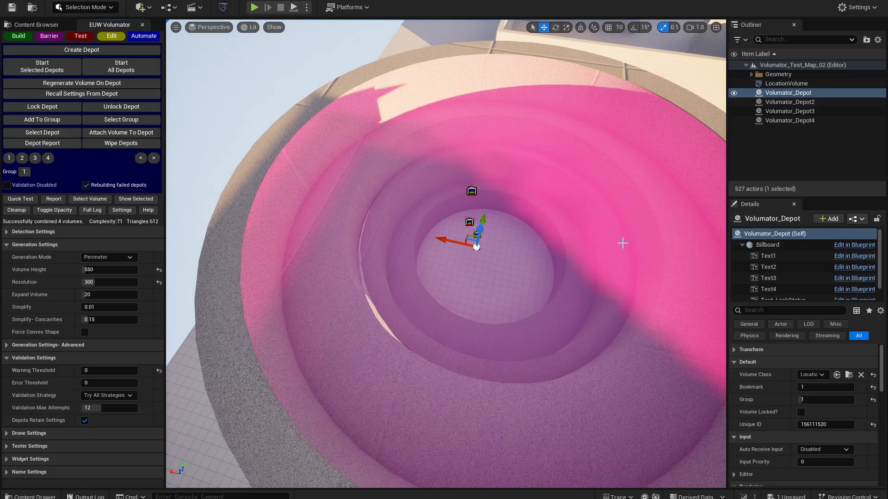
- Inspect the rebuilt volume around the round pit, and delete LocationVolume
{"action": "right_click_drag", "start_coordinate": [536, 266], "coordinate": [716, 203]}
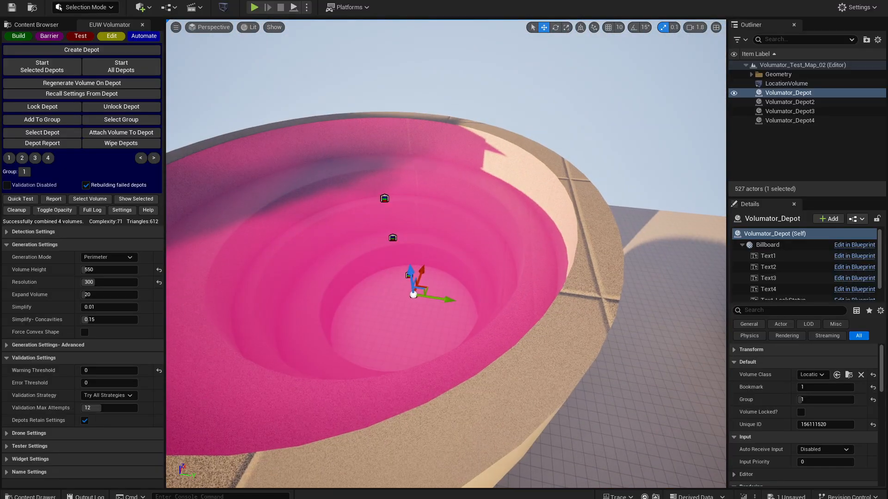
{"action": "right_click_drag", "start_coordinate": [398, 231], "coordinate": [391, 147]}
{"action": "left_click", "coordinate": [786, 83]}
{"action": "key", "text": "Delete"}
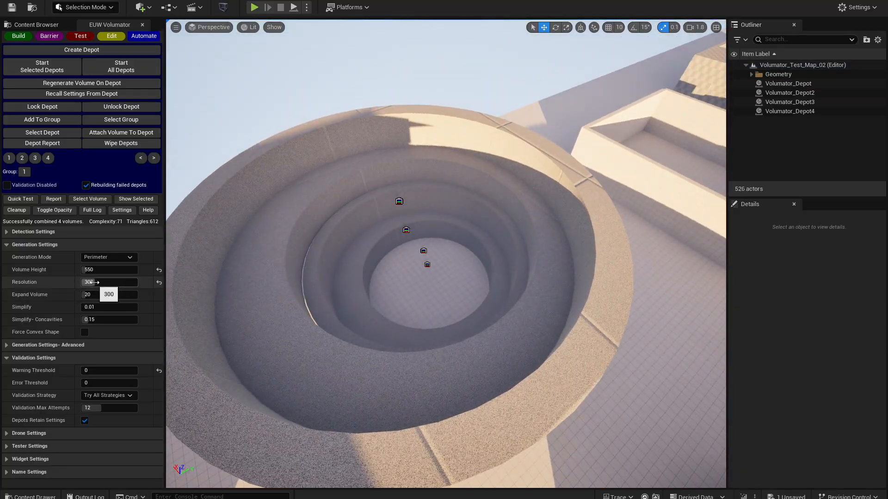
- Select the round pit's four depots, enable validation, and start the selected depots to rebuild the combined volume
{"action": "left_click", "coordinate": [804, 85]}
{"action": "left_click", "coordinate": [790, 111], "text": "shift"}
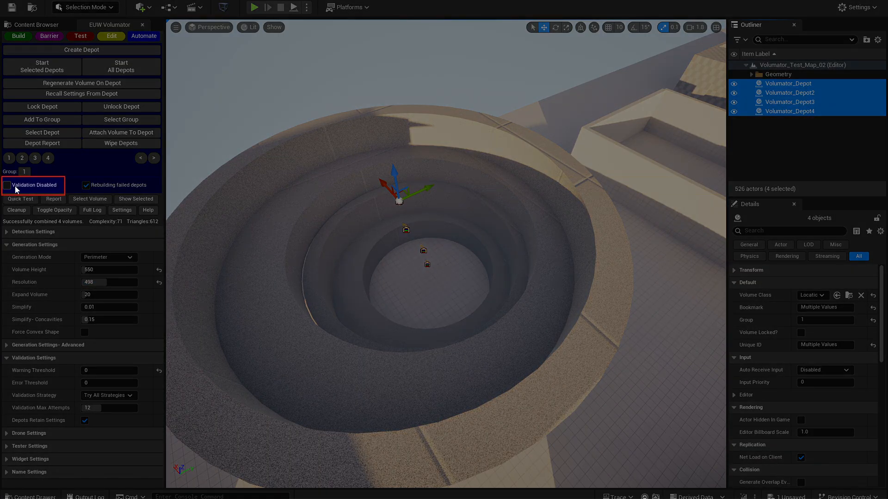
{"action": "left_click", "coordinate": [18, 185]}
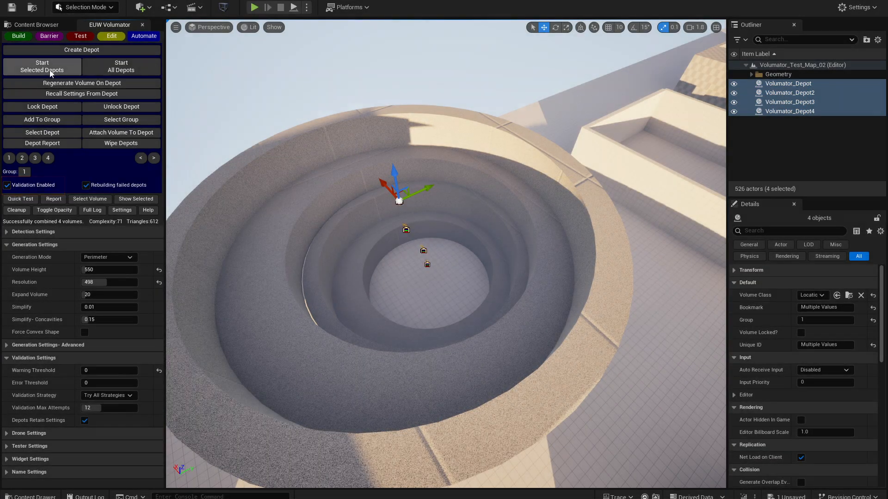
{"action": "left_click", "coordinate": [41, 66]}
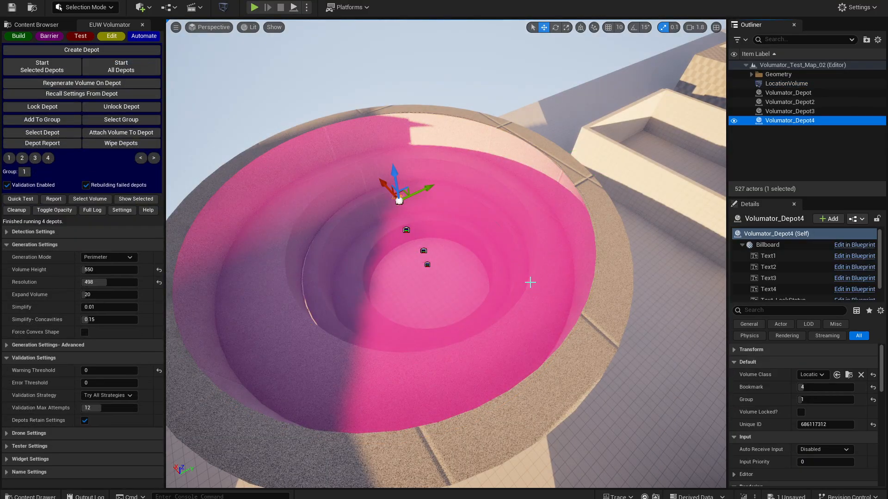
- Inspect the rebuilt volume in isolation, restore the full scene, and review the depot report before closing it
{"action": "key", "text": "w"}
{"action": "right_click_drag", "start_coordinate": [435, 250], "coordinate": [342, 305]}
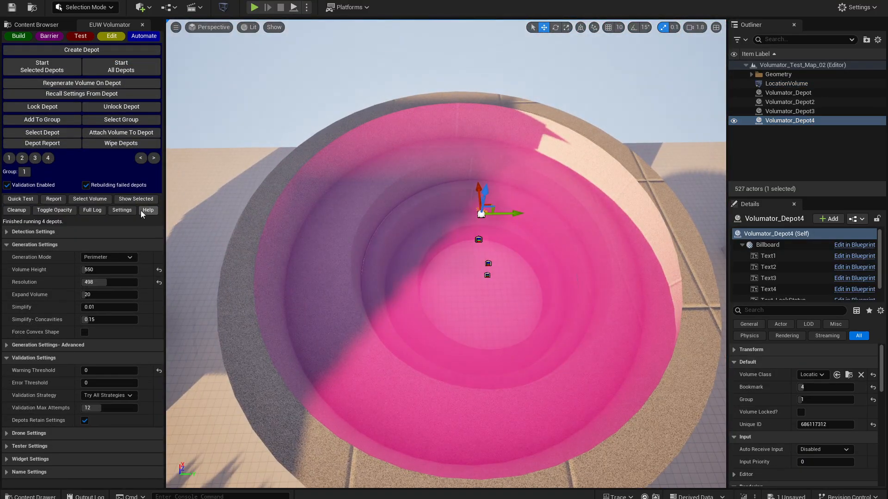
{"action": "left_click", "coordinate": [136, 199]}
{"action": "right_click_drag", "start_coordinate": [274, 199], "coordinate": [347, 171]}
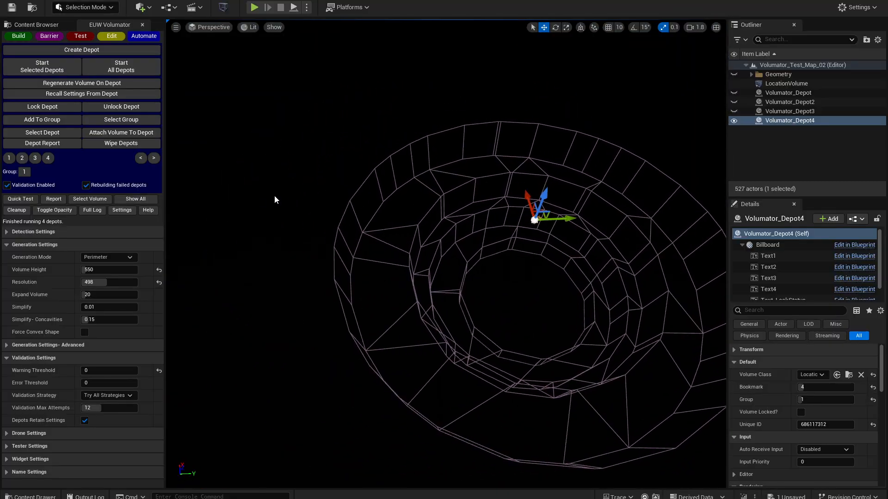
{"action": "left_click", "coordinate": [147, 200]}
{"action": "left_click", "coordinate": [43, 143]}
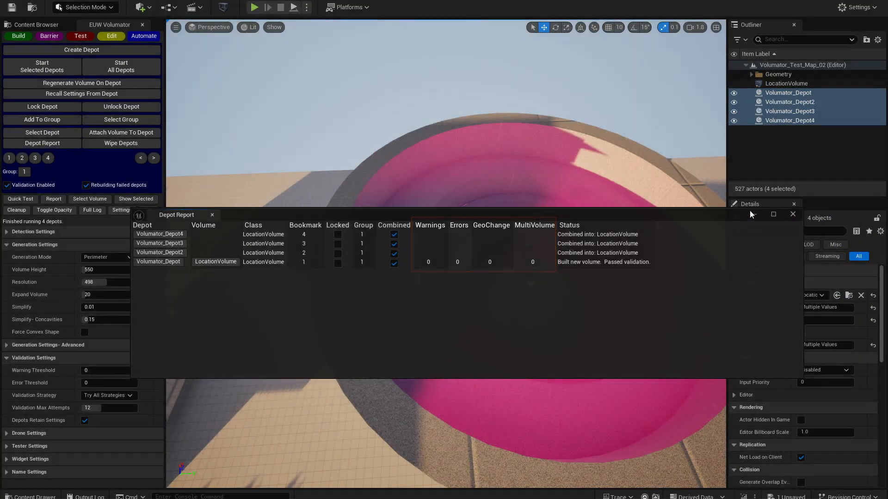
{"action": "left_click", "coordinate": [792, 214]}
- Start the four selected depots again to test the rebuilt volume, and watch the run inside the round pit
{"action": "right_click_drag", "start_coordinate": [435, 218], "coordinate": [462, 190]}
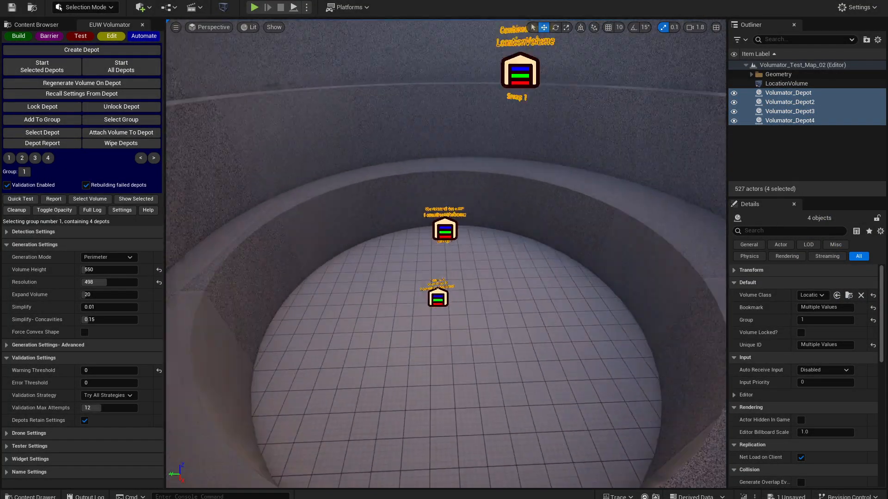
{"action": "left_click", "coordinate": [50, 65]}
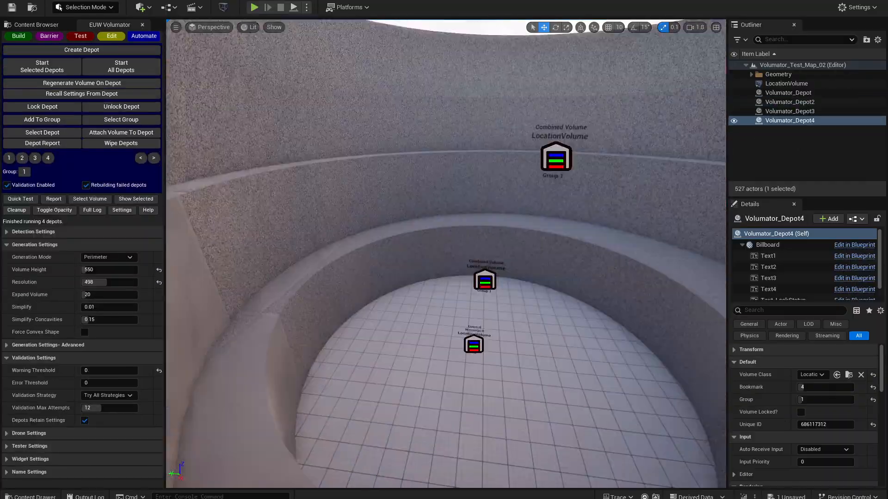
{"action": "key", "text": "s"}
{"action": "right_click_drag", "start_coordinate": [446, 254], "coordinate": [398, 222]}
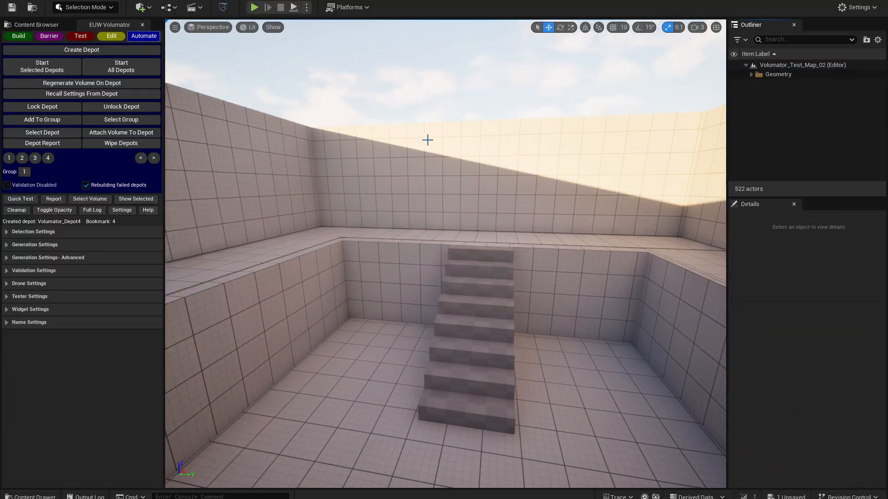
- Create two depots at different heights in the rectangular pit with stairs, and add both to group 1
{"action": "left_click", "coordinate": [82, 49]}
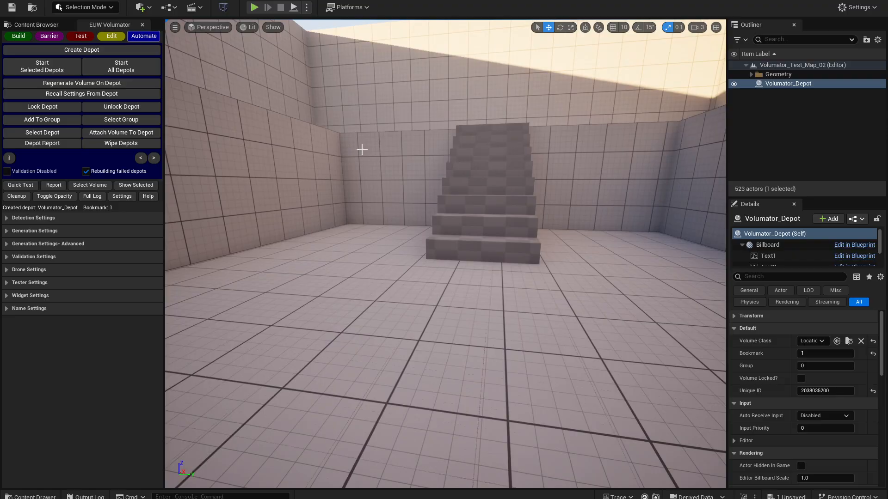
{"action": "left_click", "coordinate": [110, 52]}
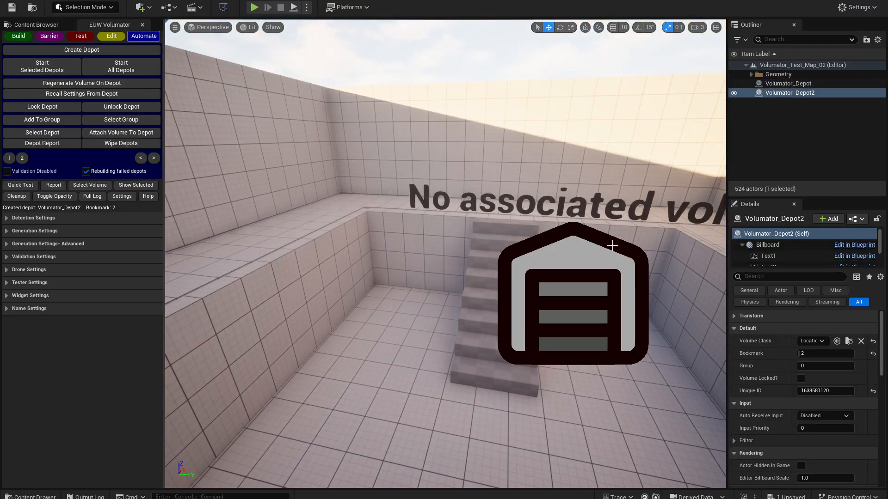
{"action": "left_click", "coordinate": [43, 133]}
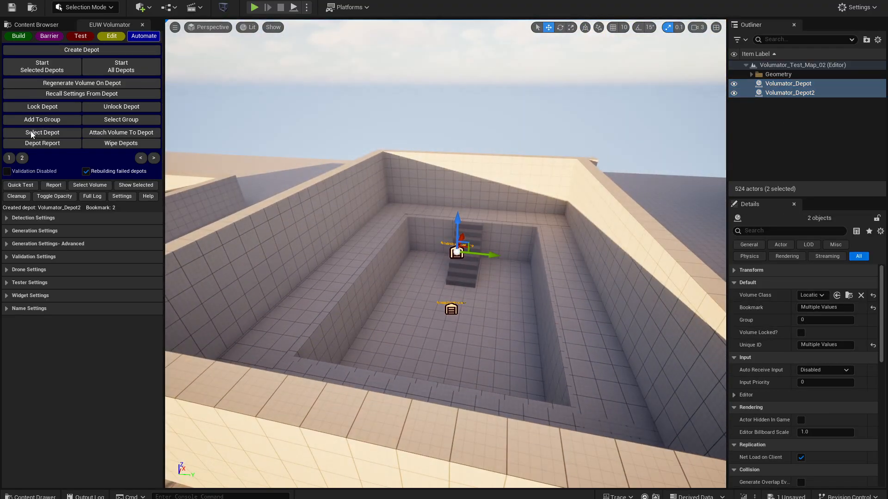
{"action": "left_click", "coordinate": [42, 120]}
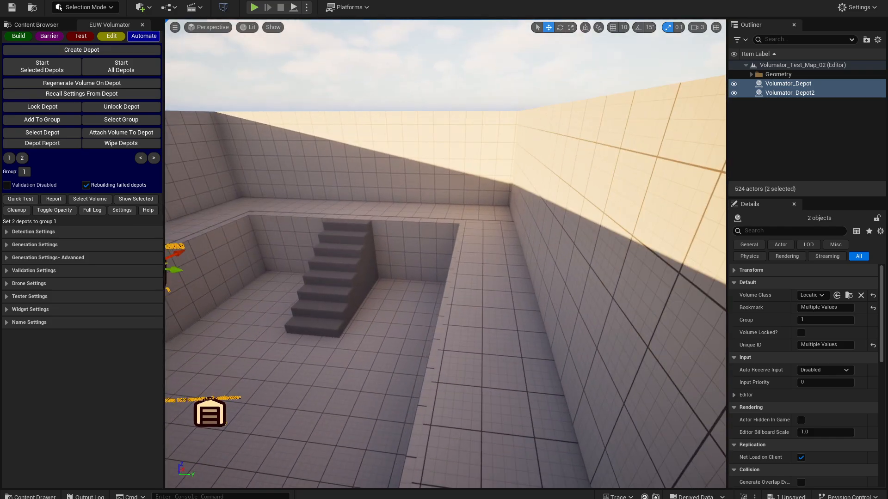
- Create a third depot over the upper ledge of the rectangular pit, and add it to group 1 with the other two
{"action": "left_click", "coordinate": [100, 51]}
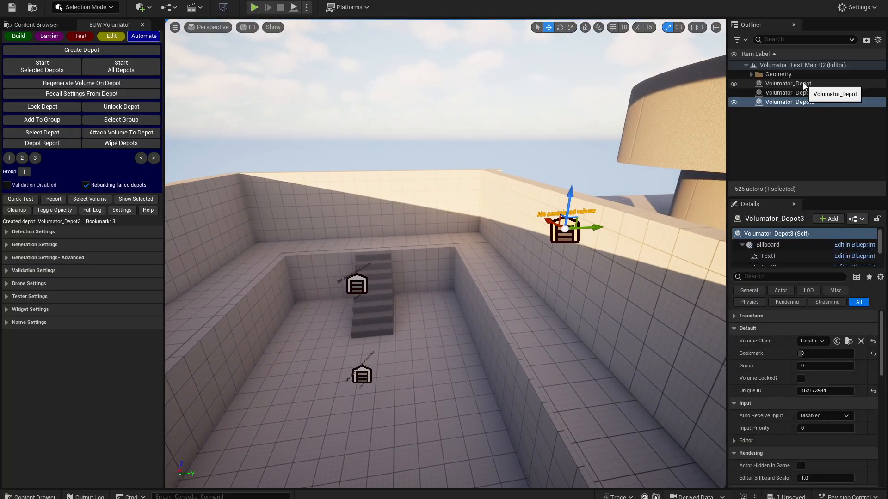
{"action": "left_click", "coordinate": [803, 85], "text": "shift"}
{"action": "mouse_move", "coordinate": [364, 361]}
{"action": "right_mouse_down"}
{"action": "mouse_move", "coordinate": [317, 388]}
{"action": "mouse_move", "coordinate": [391, 345]}
{"action": "mouse_move", "coordinate": [371, 356]}
{"action": "right_mouse_up"}
{"action": "key", "text": "w"}
{"action": "key", "text": "s"}
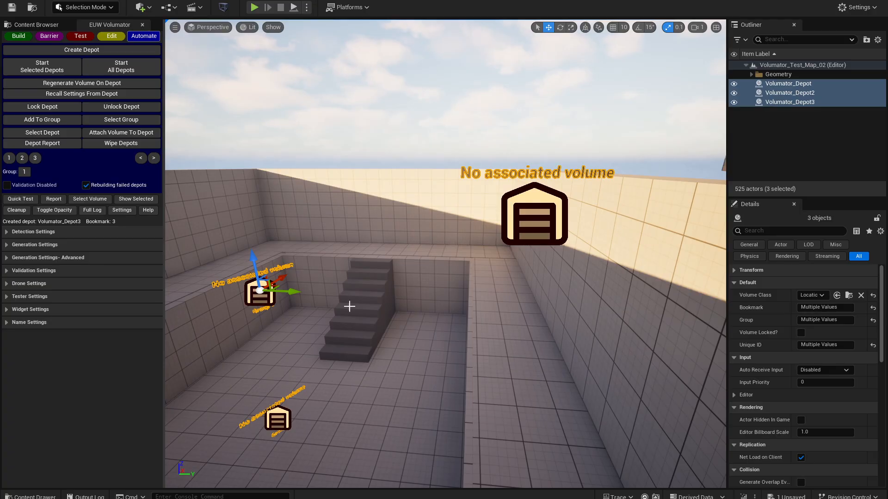
{"action": "right_click_drag", "start_coordinate": [543, 264], "coordinate": [400, 380]}
- Create three depots at successively lower tiers of the round pit
{"action": "key", "text": "w"}
{"action": "scroll", "coordinate": [544, 263], "scroll_direction": "up", "scroll_amount": 5}
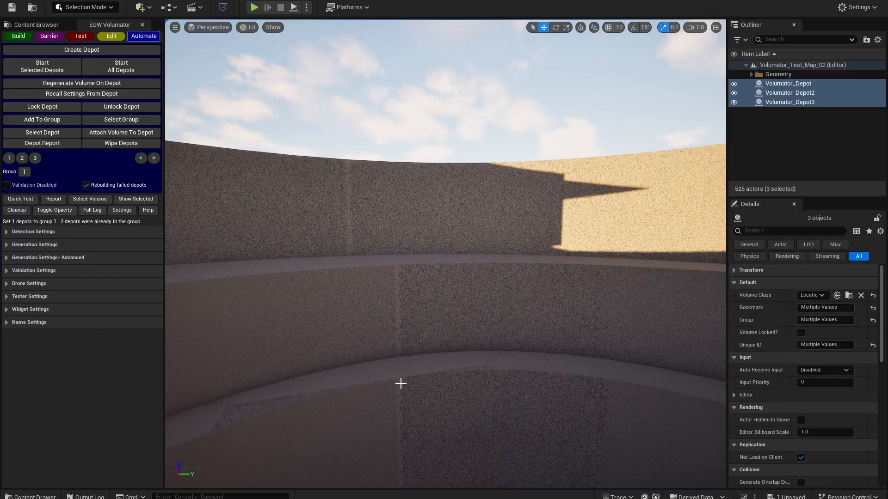
{"action": "key", "text": "Escape"}
{"action": "left_click", "coordinate": [93, 53]}
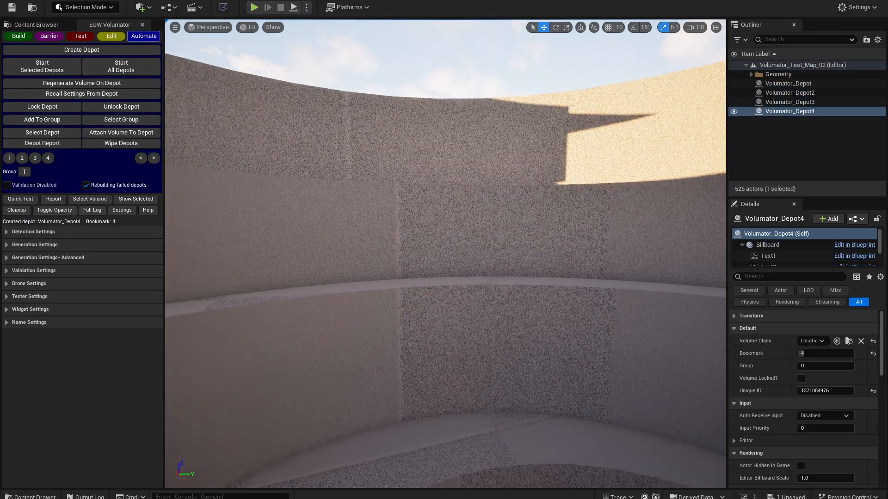
{"action": "left_click", "coordinate": [100, 49]}
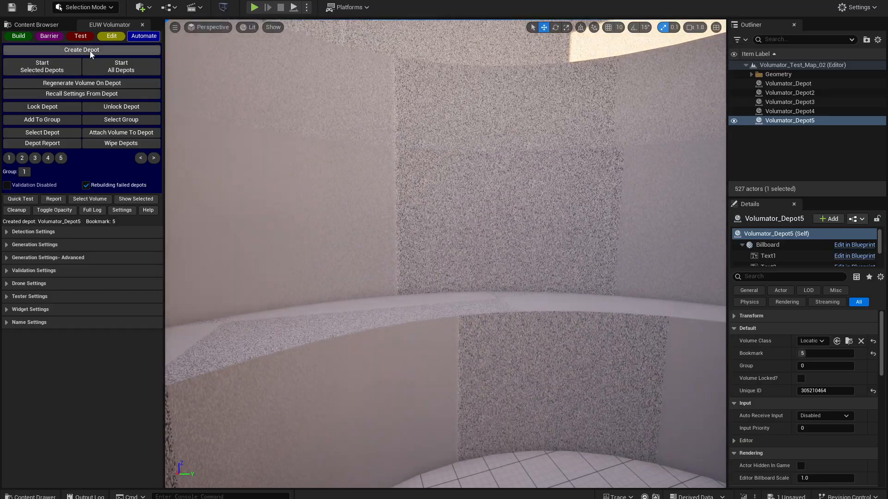
{"action": "left_click", "coordinate": [91, 51]}
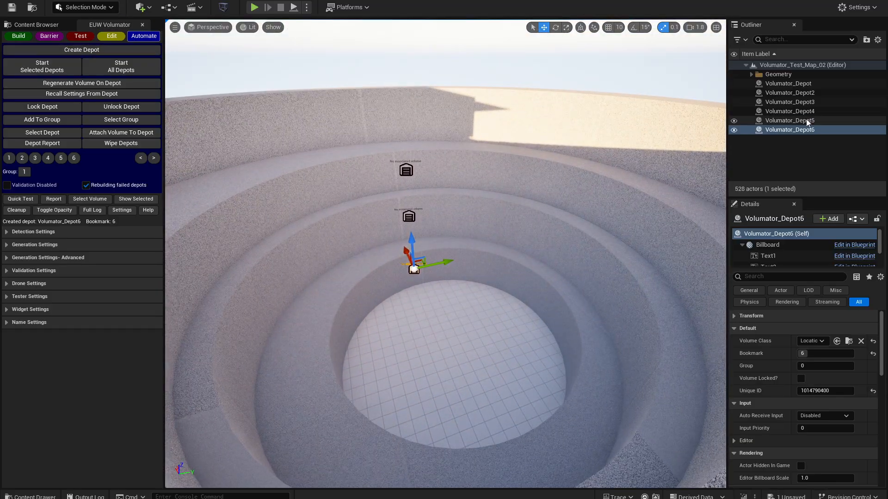
- Add the round pit's three depots to group 2, and check the grouping by recalling group 2 and group 1
{"action": "left_click", "coordinate": [791, 111], "text": "shift"}
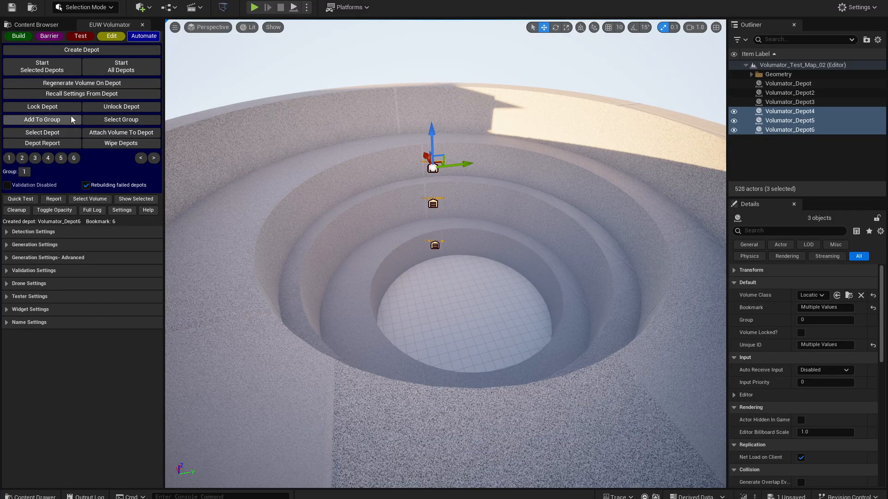
{"action": "key", "text": "w"}
{"action": "right_click_drag", "start_coordinate": [403, 199], "coordinate": [403, 151]}
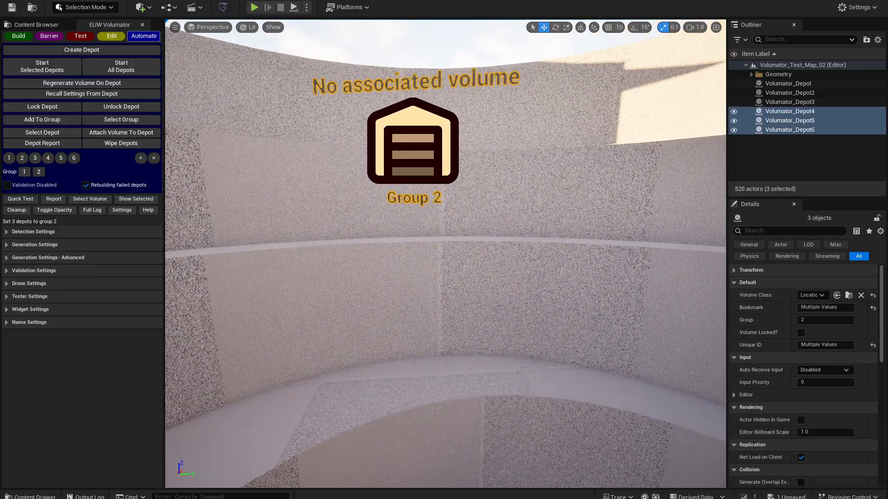
{"action": "left_click", "coordinate": [42, 173]}
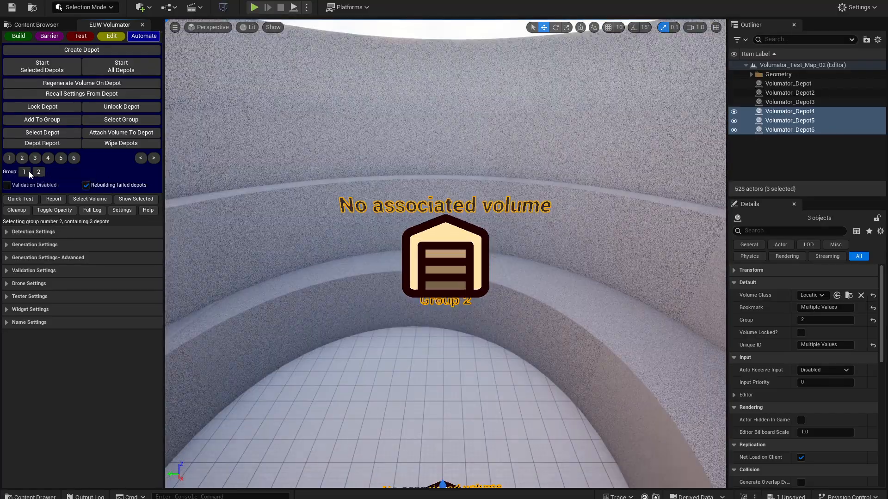
{"action": "left_click", "coordinate": [28, 172]}
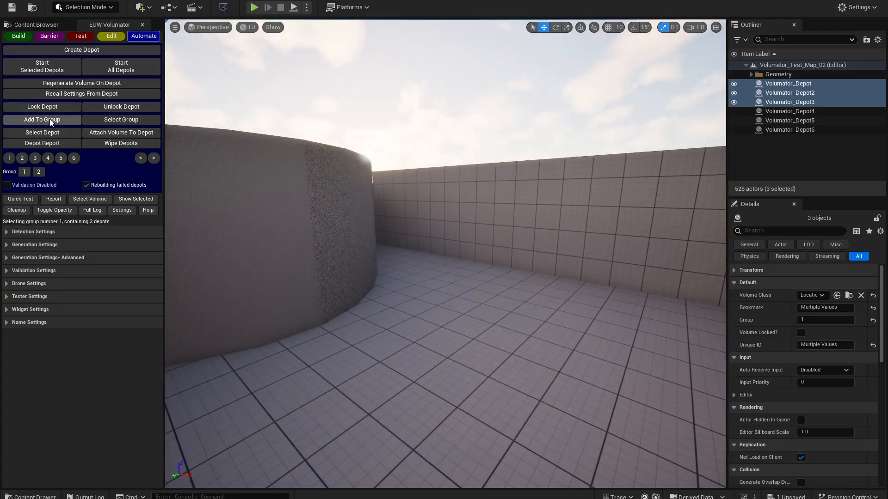
- Create two depots in the enclosure divided by the curved wall, and add both to group 3
{"action": "left_click", "coordinate": [82, 49]}
{"action": "right_click_drag", "start_coordinate": [410, 230], "coordinate": [410, 229]}
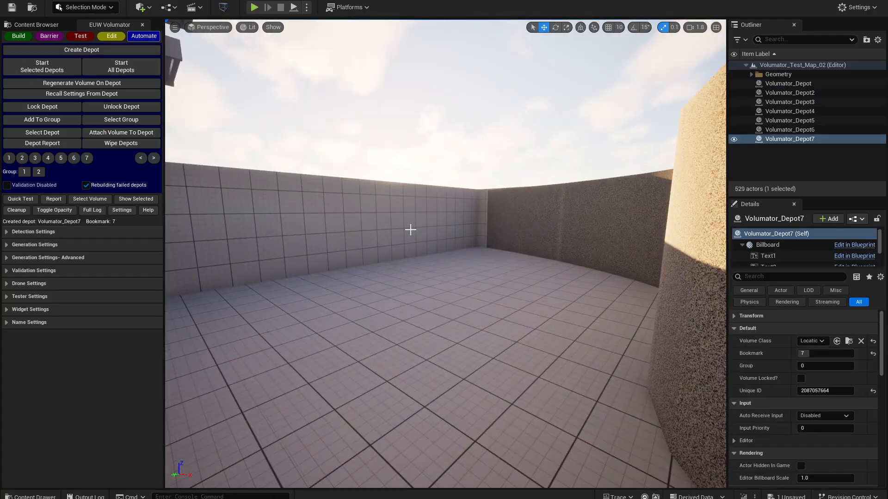
{"action": "left_click", "coordinate": [794, 140], "text": "ctrl"}
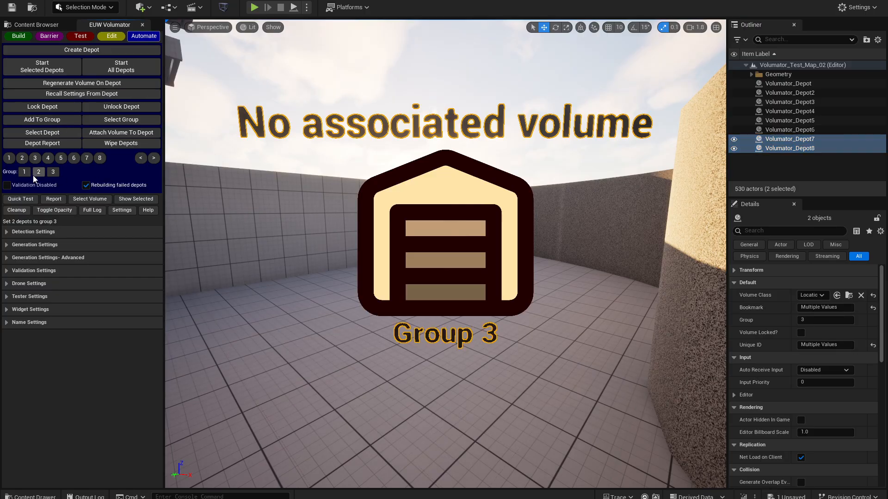
- Recall depot groups 1, 2 and 3 in turn to compare their members, ending on group 1
{"action": "left_click", "coordinate": [53, 171]}
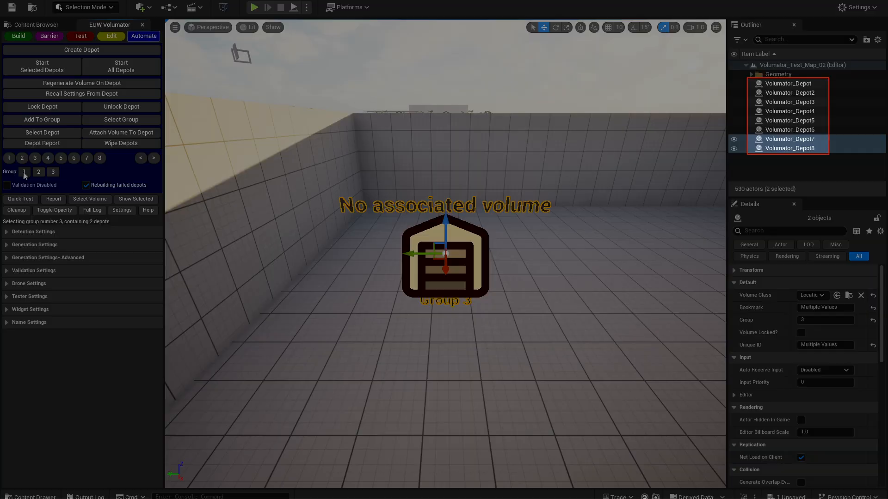
{"action": "left_click", "coordinate": [24, 172]}
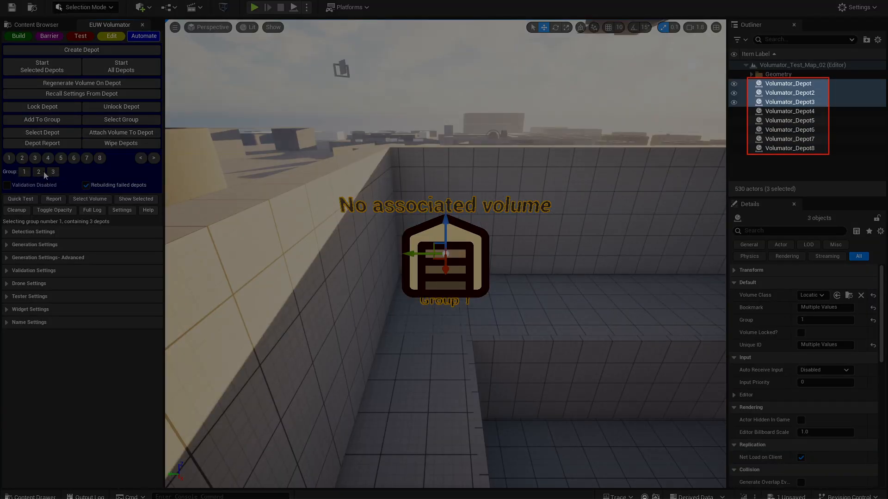
{"action": "left_click", "coordinate": [39, 171]}
{"action": "left_click", "coordinate": [53, 172]}
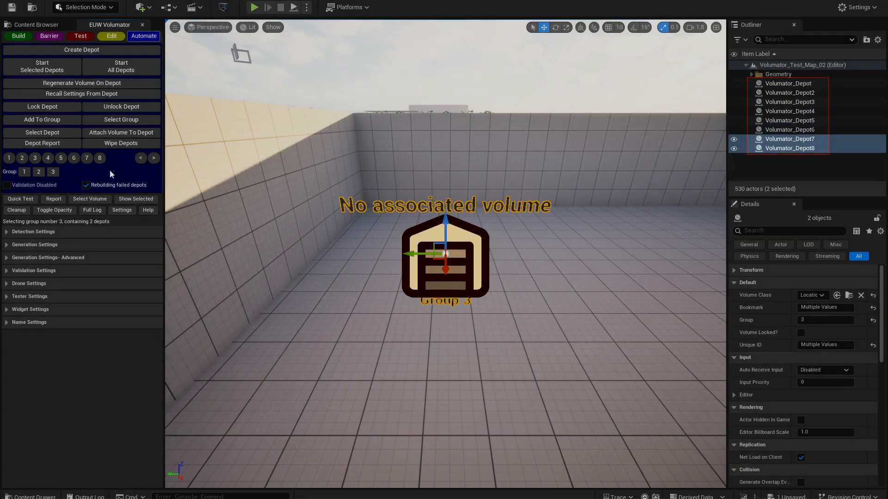
{"action": "left_click", "coordinate": [42, 172]}
{"action": "left_click", "coordinate": [24, 172]}
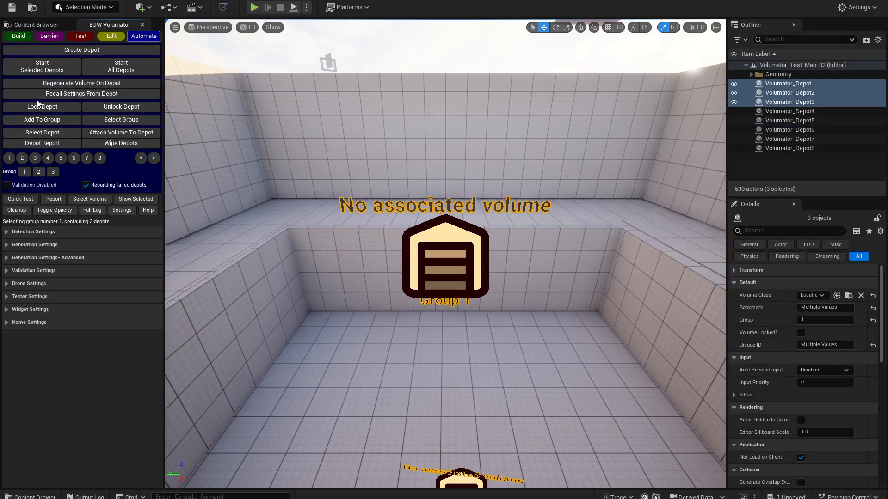
- Select one depot in the rectangular pit, extend the selection to its whole group, and reselect only that depot
{"action": "key", "text": "s"}
{"action": "right_click_drag", "start_coordinate": [393, 252], "coordinate": [450, 253]}
{"action": "key", "text": "Escape"}
{"action": "key", "text": "w"}
{"action": "left_click", "coordinate": [408, 233]}
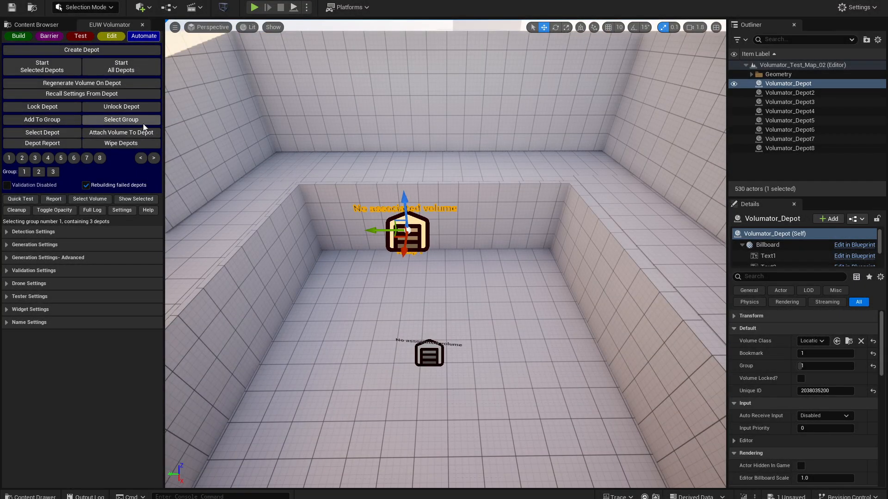
{"action": "left_click", "coordinate": [143, 124]}
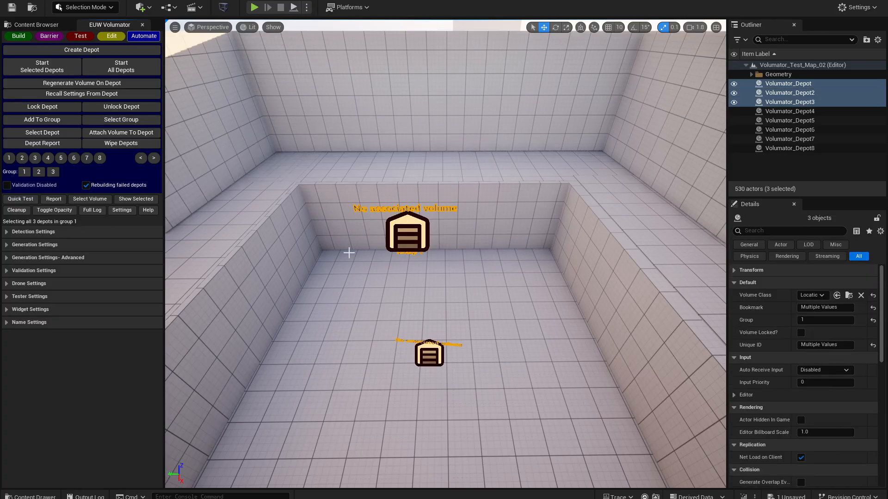
{"action": "key", "text": "s"}
{"action": "right_click_drag", "start_coordinate": [348, 252], "coordinate": [317, 227]}
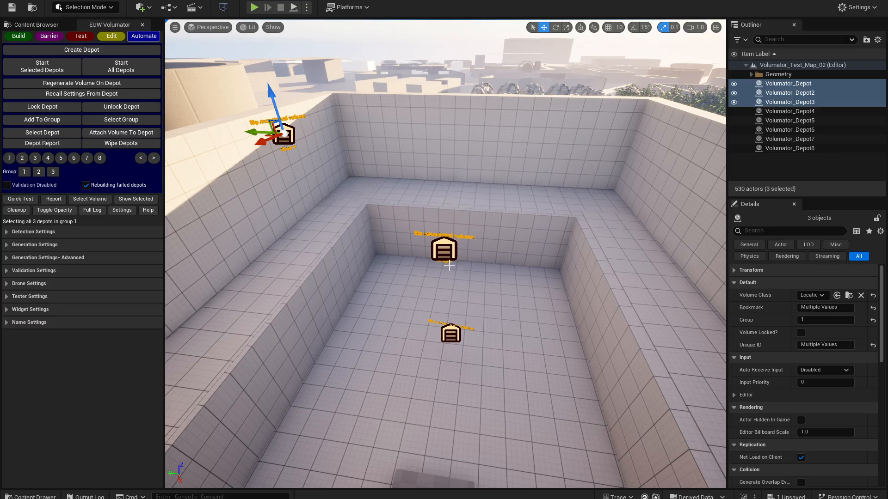
{"action": "left_click", "coordinate": [436, 249]}
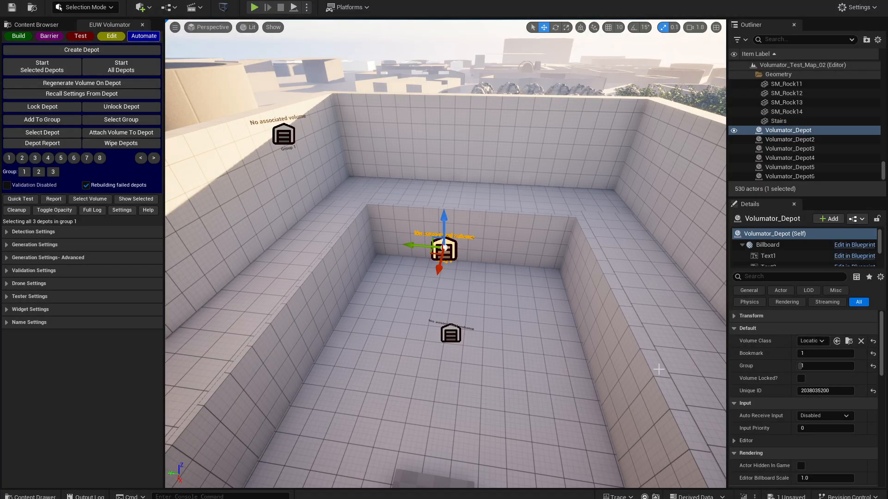
- Examine the Volume Class in the advanced generation settings for LocationVolume3's level, and return to the test tools
{"action": "left_click", "coordinate": [116, 53]}
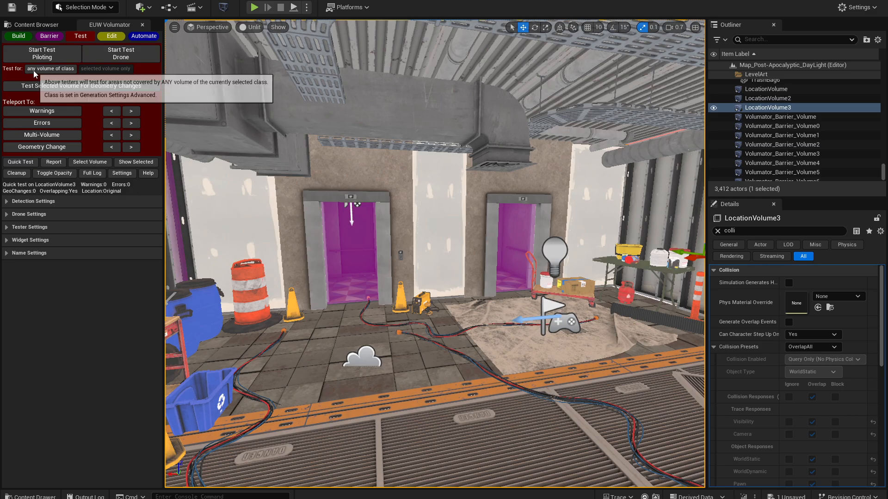
{"action": "scroll", "coordinate": [382, 195], "scroll_direction": "up", "scroll_amount": 3}
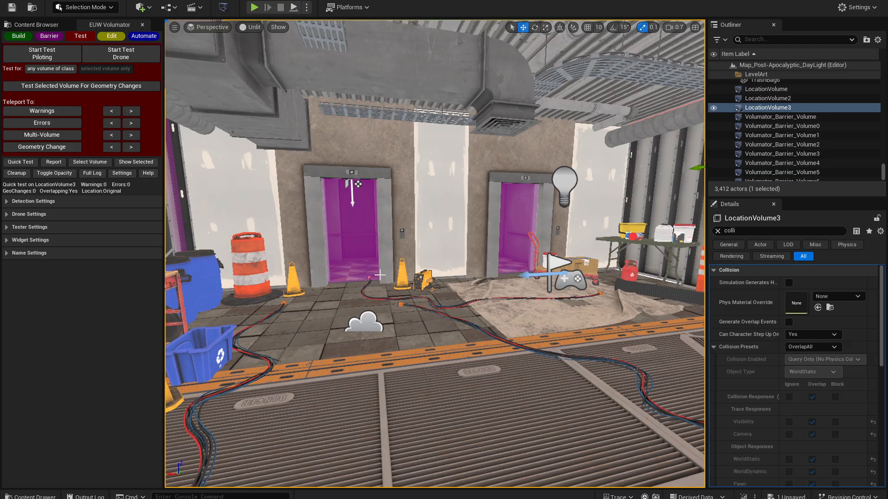
{"action": "left_click", "coordinate": [18, 36]}
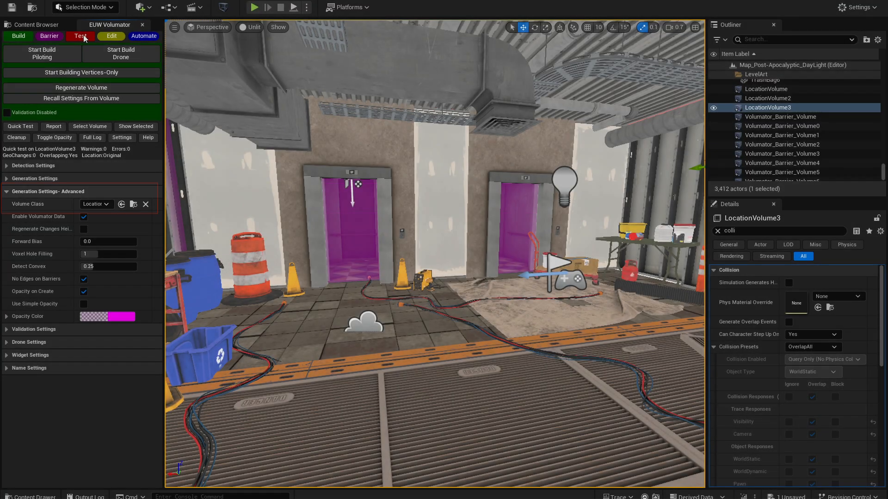
{"action": "left_click", "coordinate": [81, 36]}
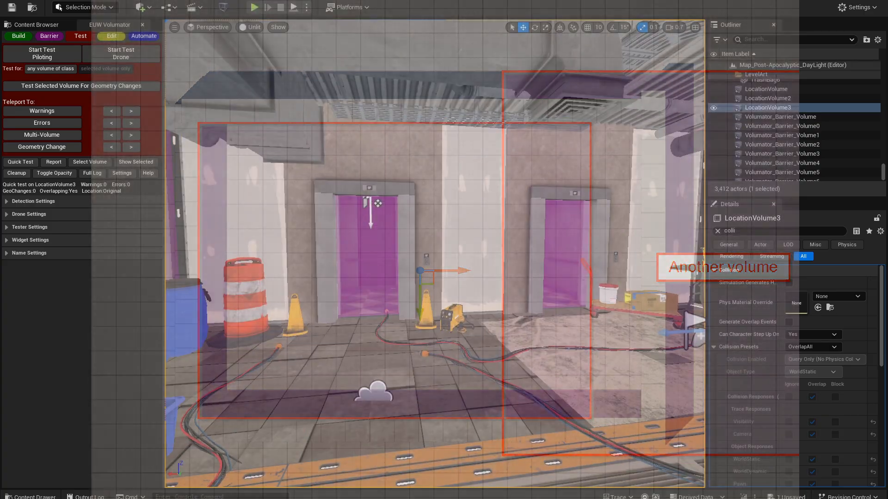
- Isolate LocationVolume3 to view its shape, and show all of the level's actors again
{"action": "right_click_drag", "start_coordinate": [434, 253], "coordinate": [550, 253]}
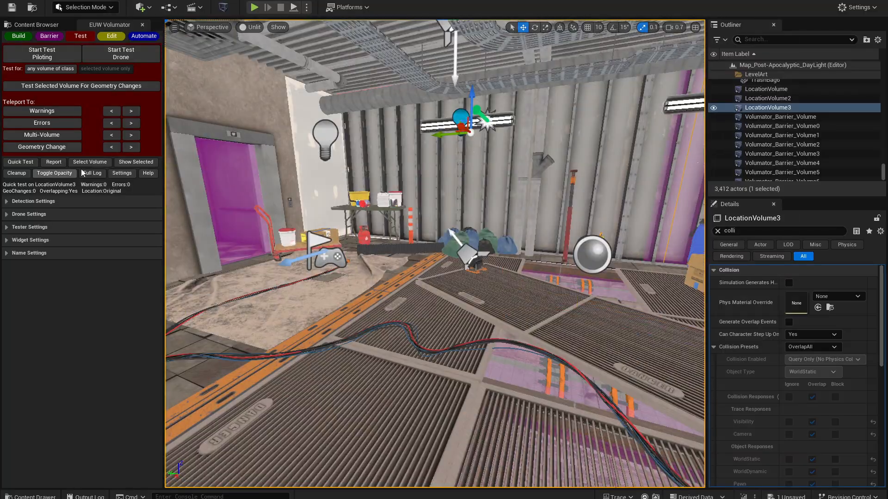
{"action": "left_click", "coordinate": [136, 162]}
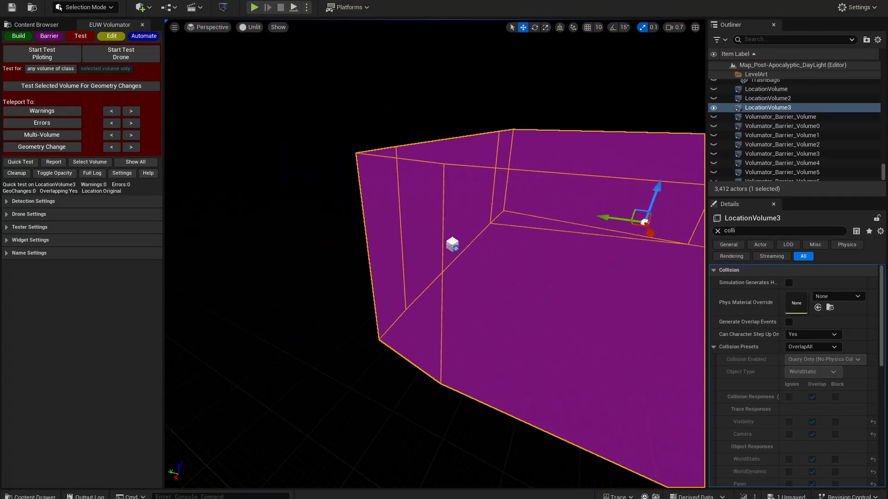
{"action": "key", "text": "w"}
{"action": "right_click_drag", "start_coordinate": [434, 253], "coordinate": [527, 253]}
{"action": "left_click", "coordinate": [136, 162]}
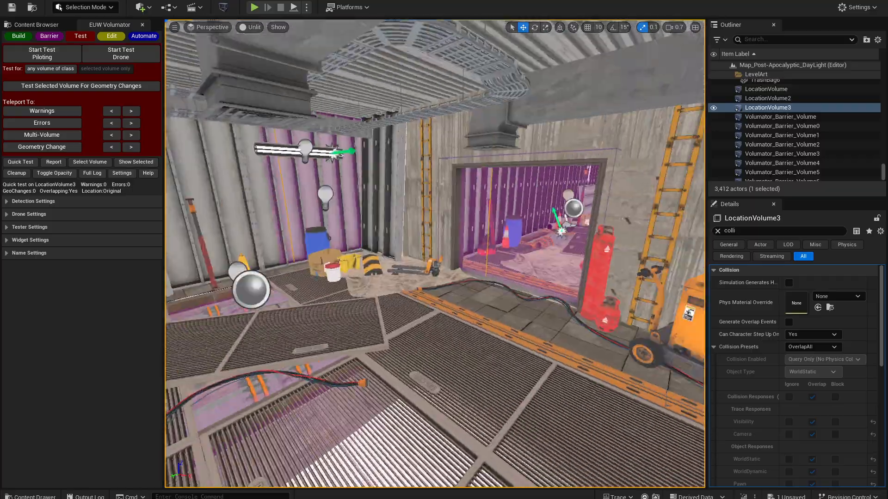
- Examine the area around LocationVolume3 up to the elevators, and select the elevator volumes LocationVolume and LocationVolume2 together
{"action": "key", "text": "w"}
{"action": "right_click_drag", "start_coordinate": [501, 191], "coordinate": [194, 187]}
{"action": "key", "text": "w"}
{"action": "key", "text": "s"}
{"action": "key", "text": "w"}
{"action": "key", "text": "s"}
{"action": "key", "text": "s"}
{"action": "key", "text": "w"}
{"action": "key", "text": "s"}
{"action": "key", "text": "w"}
{"action": "key", "text": "s"}
{"action": "key", "text": "s"}
{"action": "key", "text": "w"}
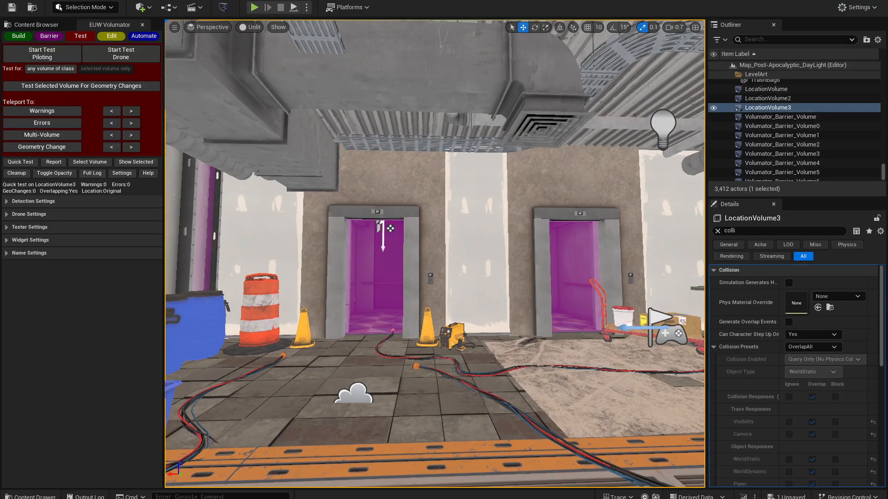
{"action": "left_click", "coordinate": [766, 88]}
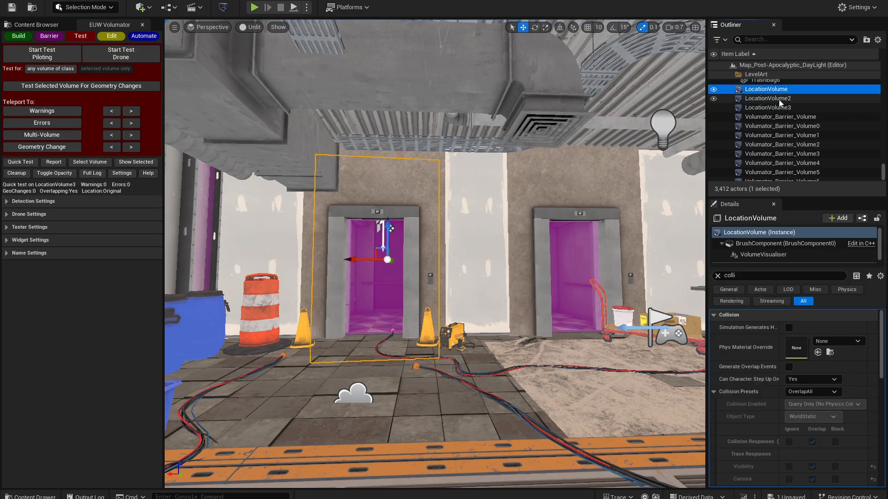
{"action": "left_click", "coordinate": [767, 98], "text": "ctrl"}
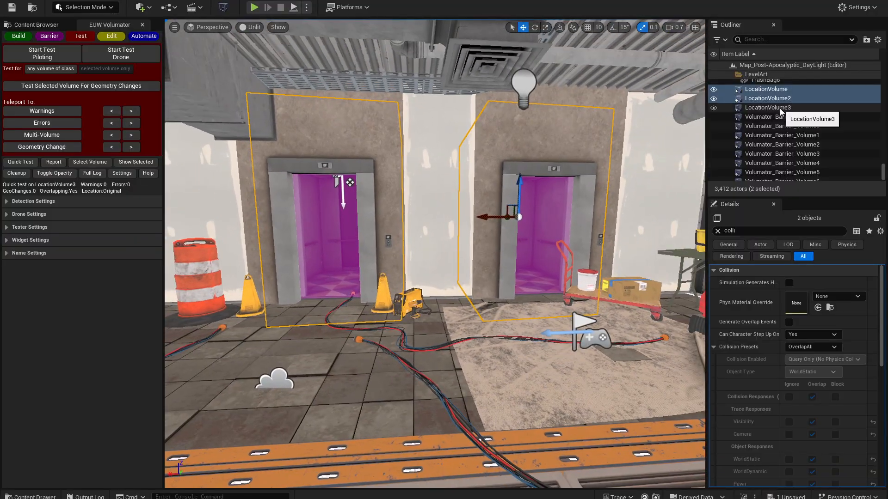
- Run a piloting test for any volume of the class past the elevators, stop it, and delete the tester actor
{"action": "left_click", "coordinate": [58, 58]}
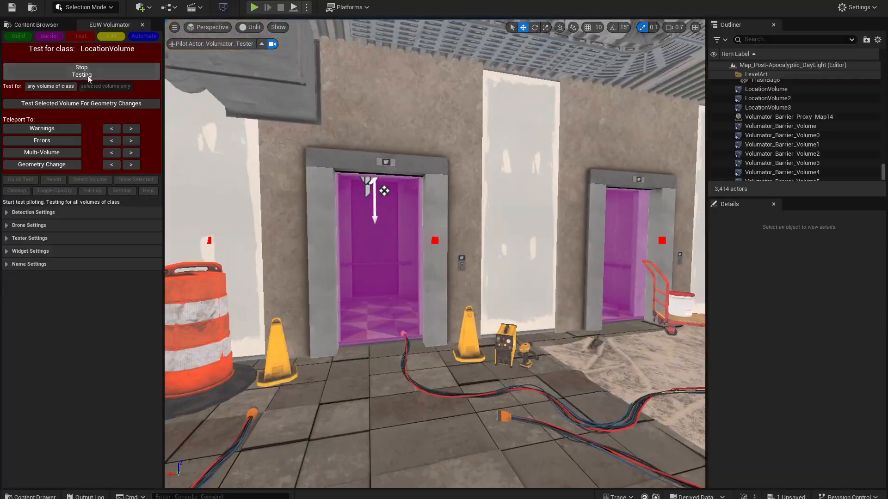
{"action": "left_click", "coordinate": [85, 73]}
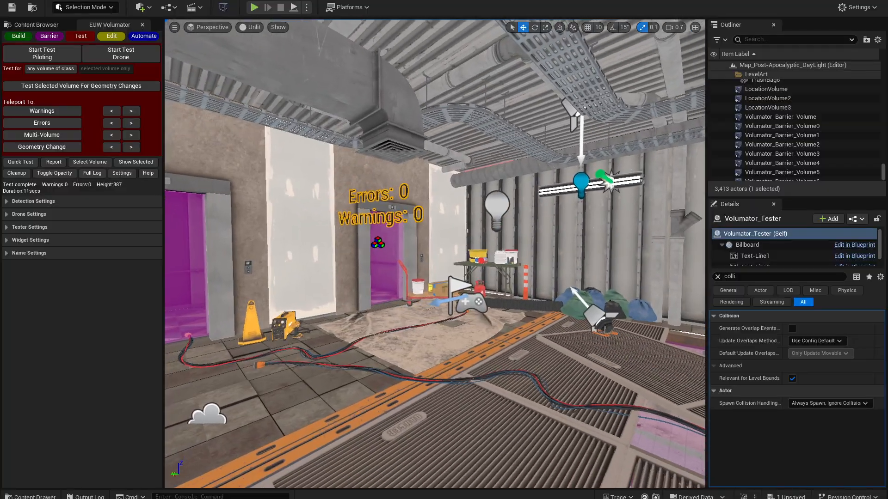
{"action": "right_click_drag", "start_coordinate": [216, 217], "coordinate": [182, 222]}
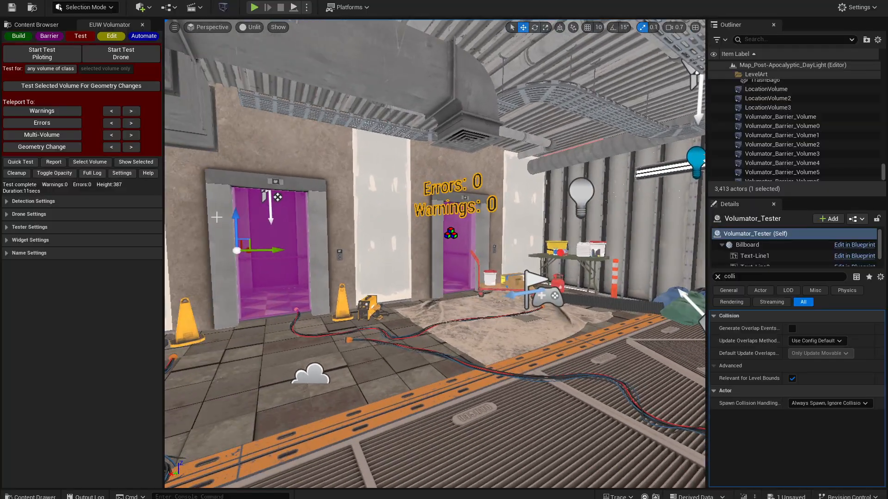
{"action": "key", "text": "Delete"}
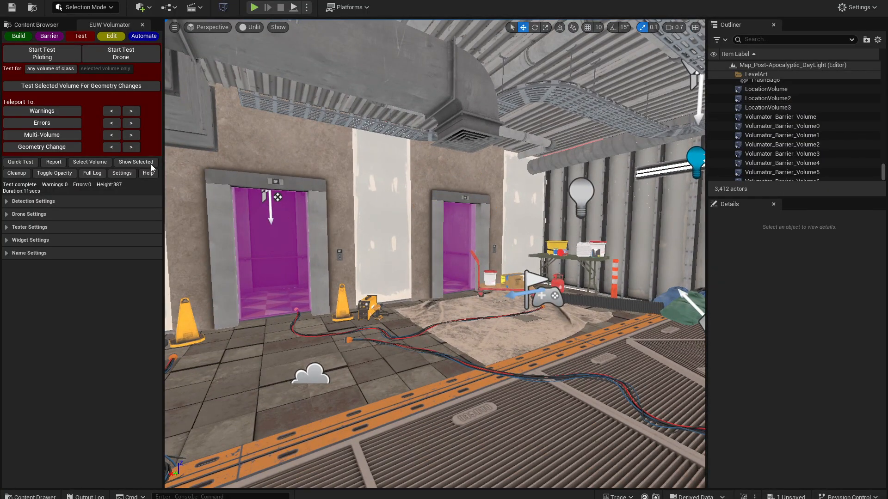
- Select LocationVolume3, restrict testing to the selected volume only, and run a piloting test past the elevators before stopping it
{"action": "left_click", "coordinate": [86, 163]}
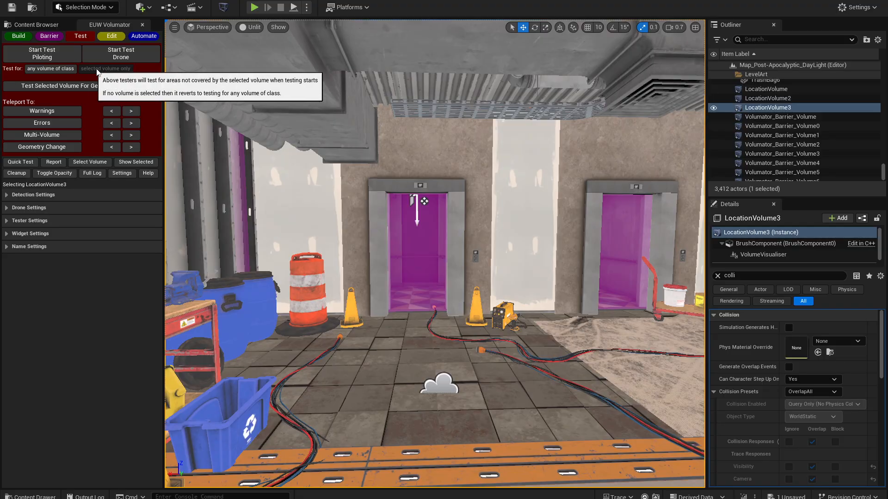
{"action": "left_click", "coordinate": [110, 69]}
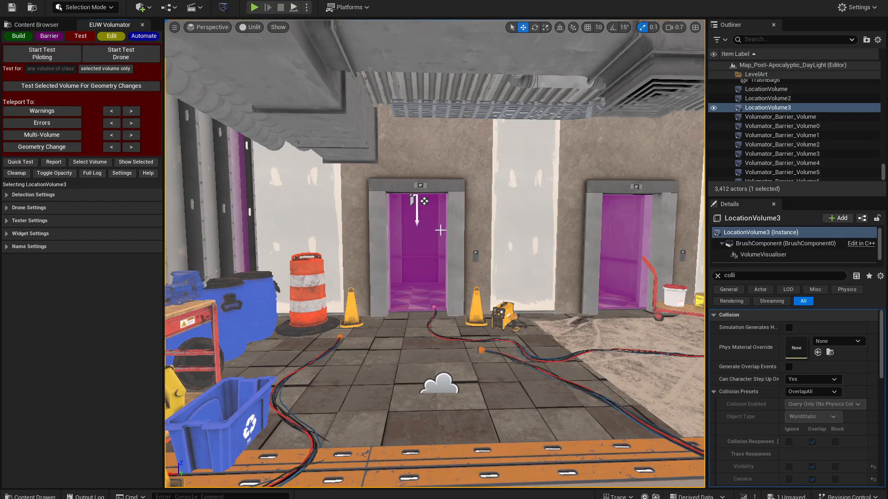
{"action": "left_click", "coordinate": [42, 53]}
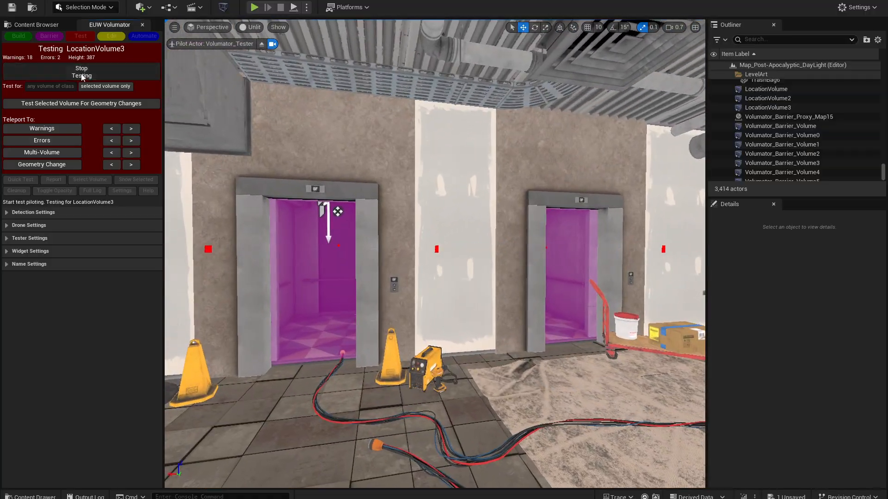
{"action": "left_click", "coordinate": [82, 74]}
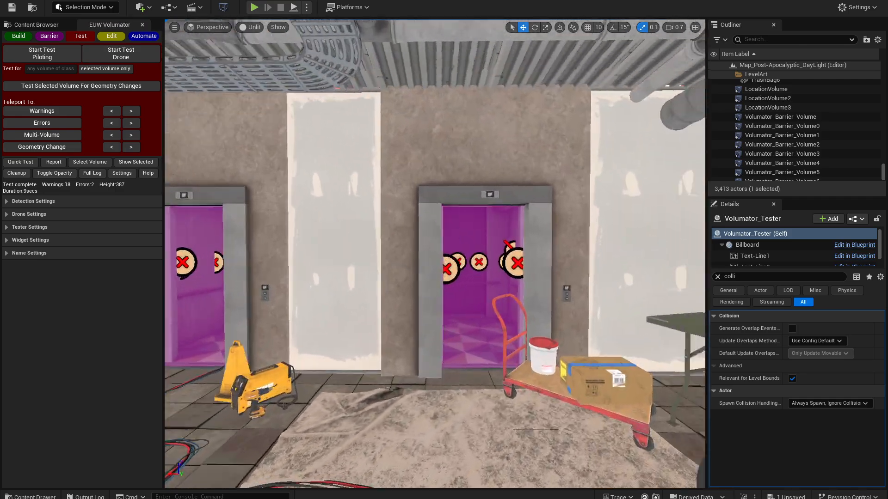
- Examine the test markers inside both elevators and the tester's result text
{"action": "key", "text": "w"}
{"action": "right_click_drag", "start_coordinate": [434, 254], "coordinate": [361, 261]}
{"action": "key", "text": "s"}
{"action": "key", "text": "a"}
{"action": "right_click_drag", "start_coordinate": [202, 242], "coordinate": [297, 249]}
{"action": "key", "text": "a"}
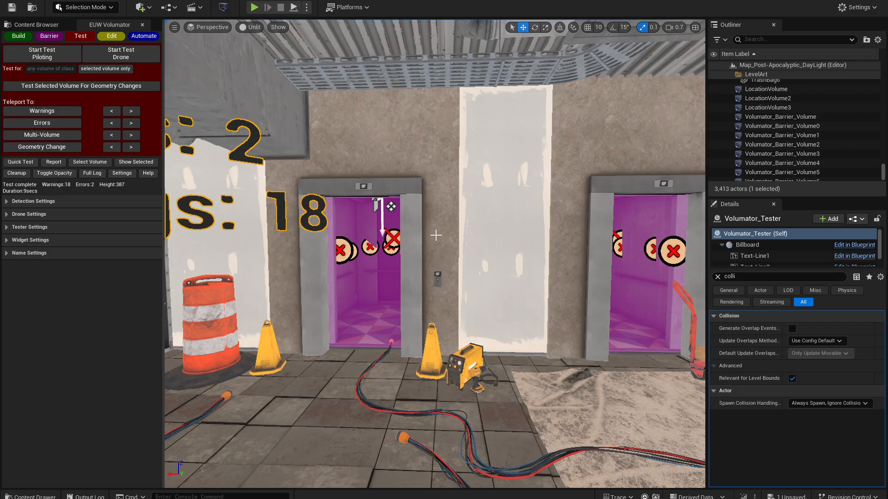
{"action": "right_click_drag", "start_coordinate": [356, 239], "coordinate": [378, 243]}
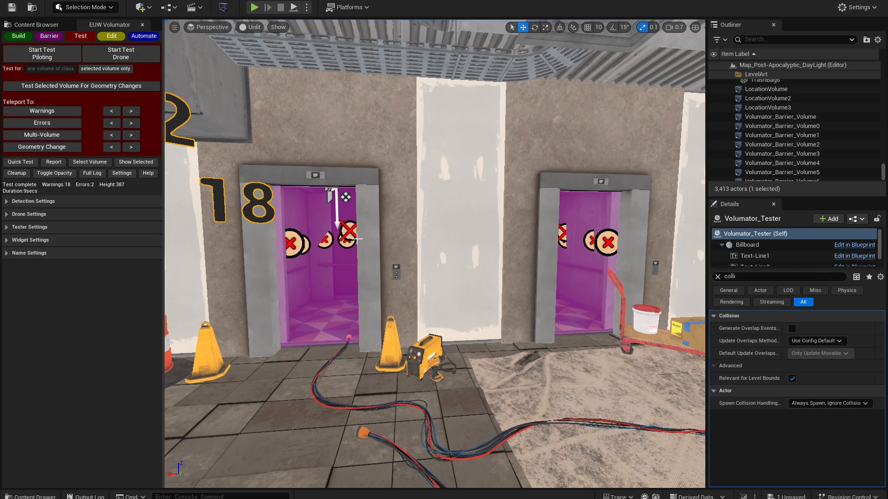
- Review the volume regeneration option in the automation tools, and set testing back to any volume of class
{"action": "left_click", "coordinate": [138, 37]}
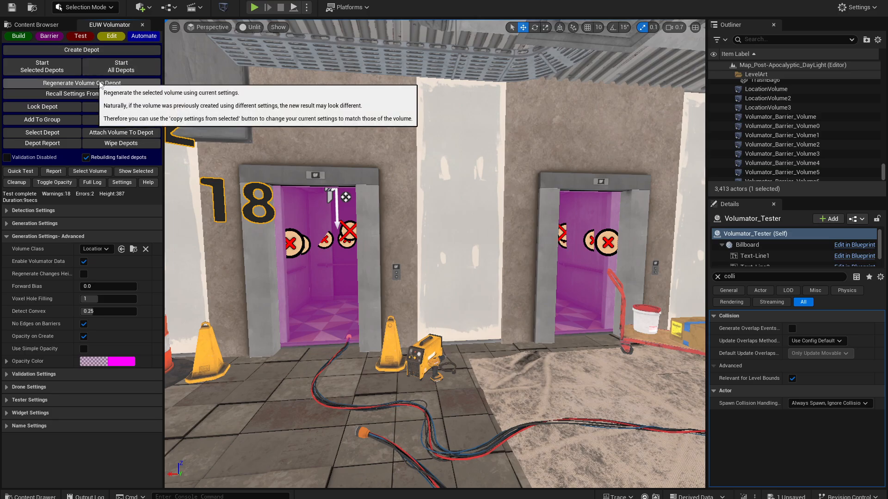
{"action": "left_click", "coordinate": [82, 39]}
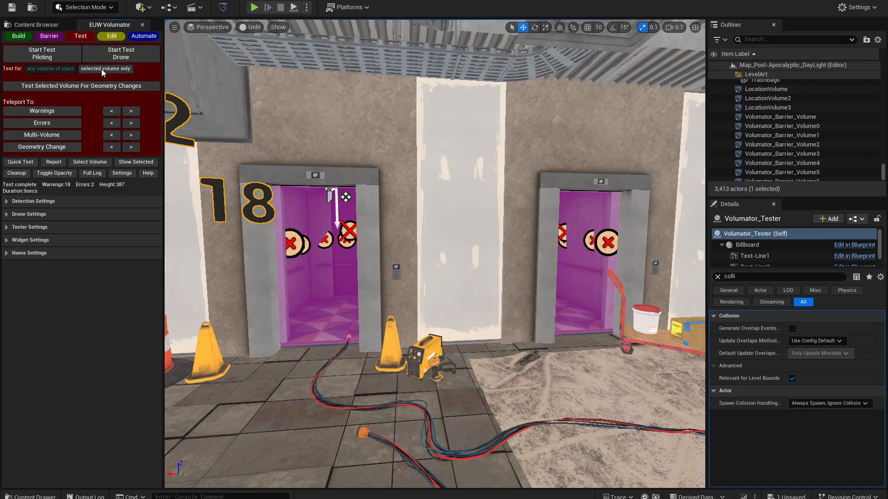
{"action": "left_click", "coordinate": [50, 68]}
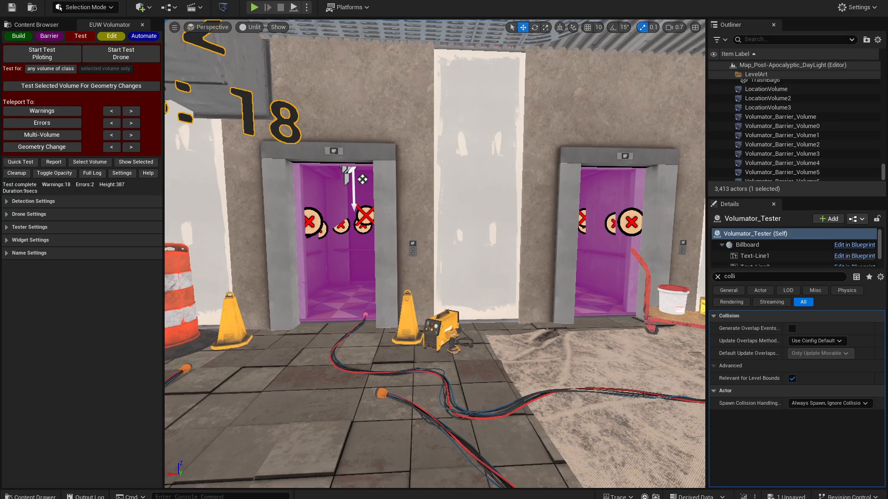
{"action": "right_click_drag", "start_coordinate": [275, 115], "coordinate": [281, 133]}
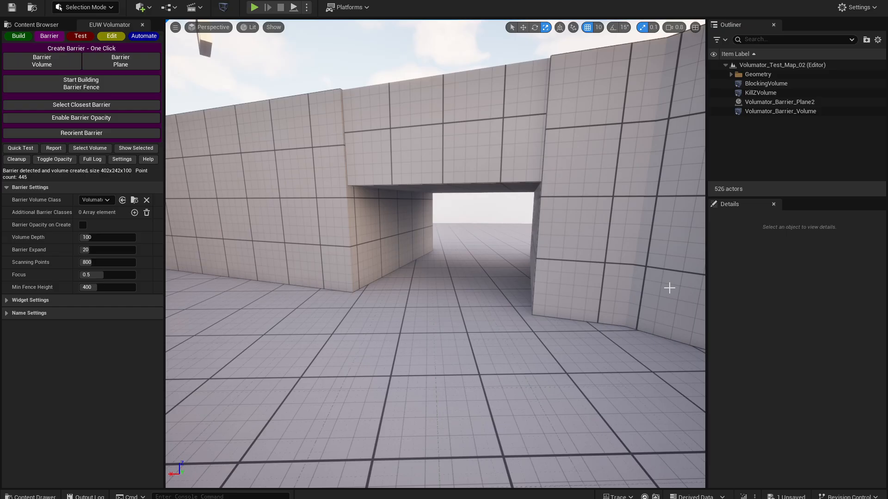
- Create a barrier volume across the tunnel opening in Volumator_Test_Map_02
{"action": "right_click_drag", "start_coordinate": [430, 283], "coordinate": [511, 280]}
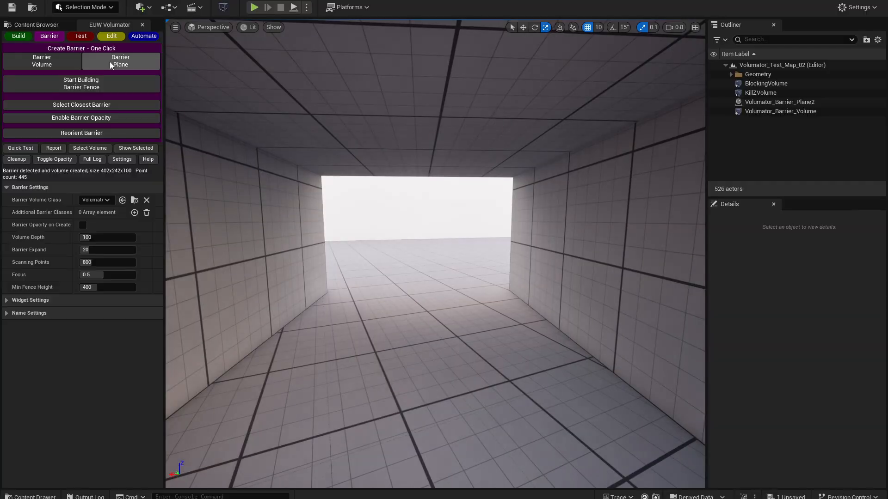
{"action": "left_click", "coordinate": [60, 62]}
{"action": "right_click_drag", "start_coordinate": [286, 194], "coordinate": [375, 220]}
{"action": "right_click_drag", "start_coordinate": [277, 300], "coordinate": [361, 293]}
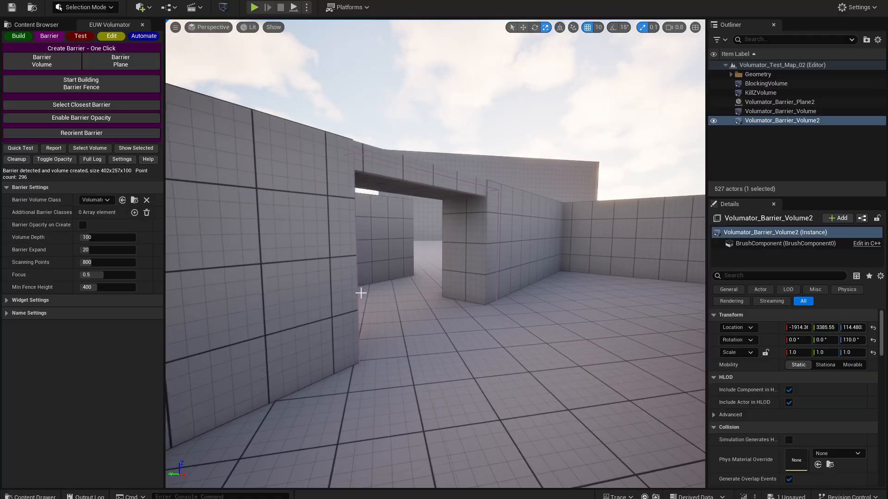
- Select the KillZVolume in the wall's doorway, and add KillZVolume as an additional barrier class
{"action": "left_click", "coordinate": [354, 214]}
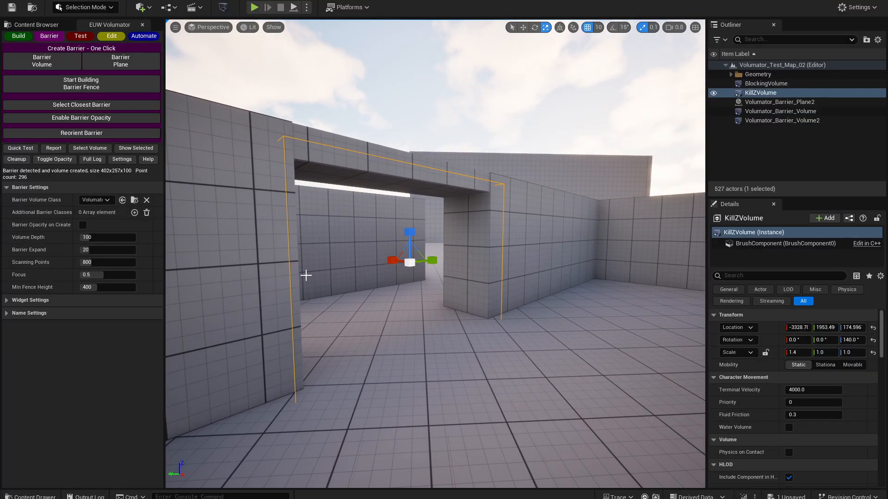
{"action": "key", "text": "f"}
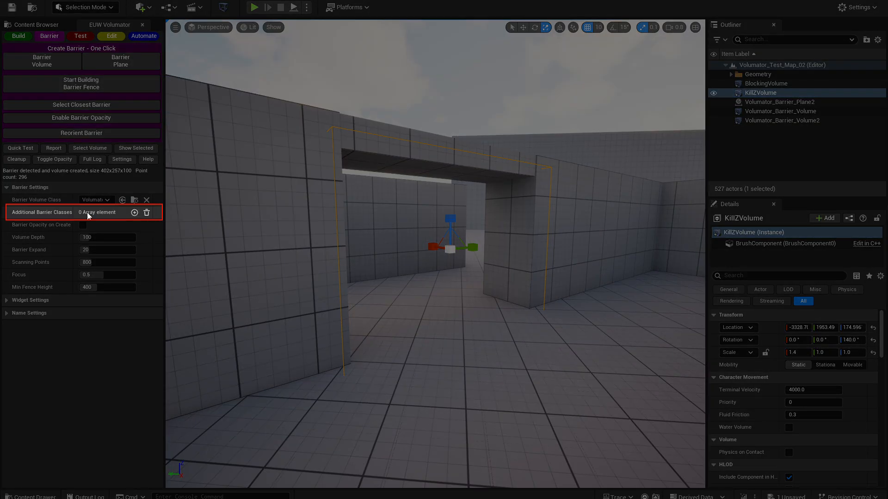
{"action": "left_click_drag", "start_coordinate": [165, 228], "coordinate": [189, 231]}
{"action": "mouse_move", "coordinate": [50, 215]}
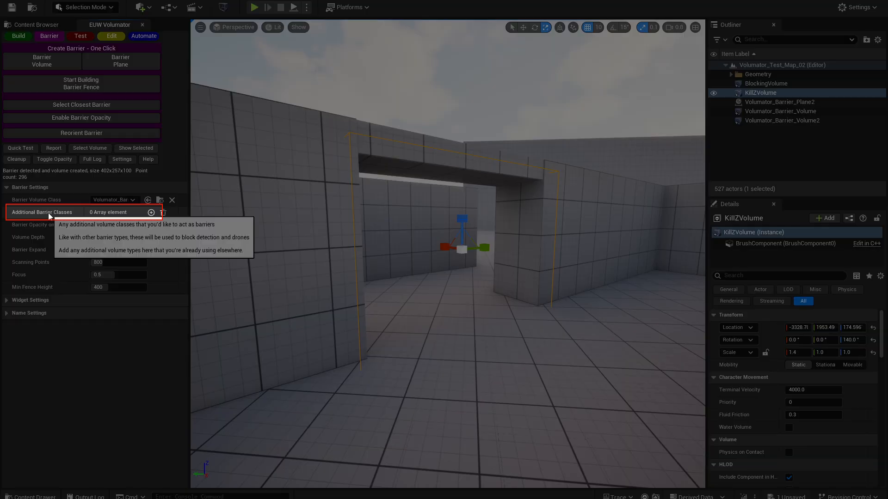
{"action": "left_click", "coordinate": [150, 212]}
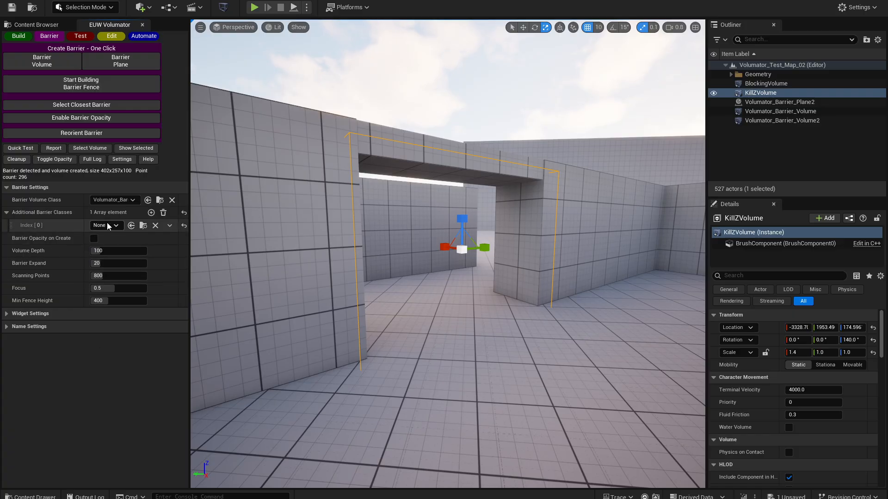
{"action": "left_click", "coordinate": [110, 225]}
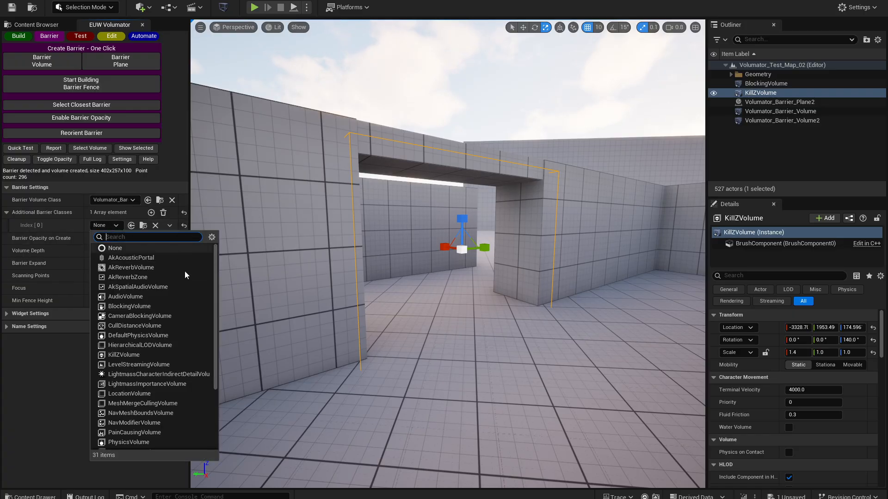
{"action": "scroll", "coordinate": [143, 380], "scroll_direction": "down", "scroll_amount": 3}
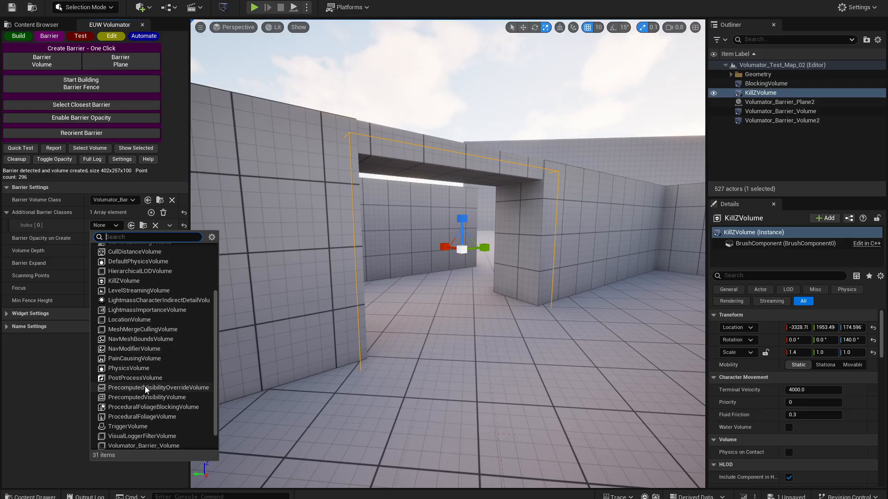
{"action": "left_click", "coordinate": [126, 281]}
- Select the BlockingVolume across the covered passage opening, and add BlockingVolume as a second additional barrier class
{"action": "right_click_drag", "start_coordinate": [324, 323], "coordinate": [383, 219]}
{"action": "key", "text": "s"}
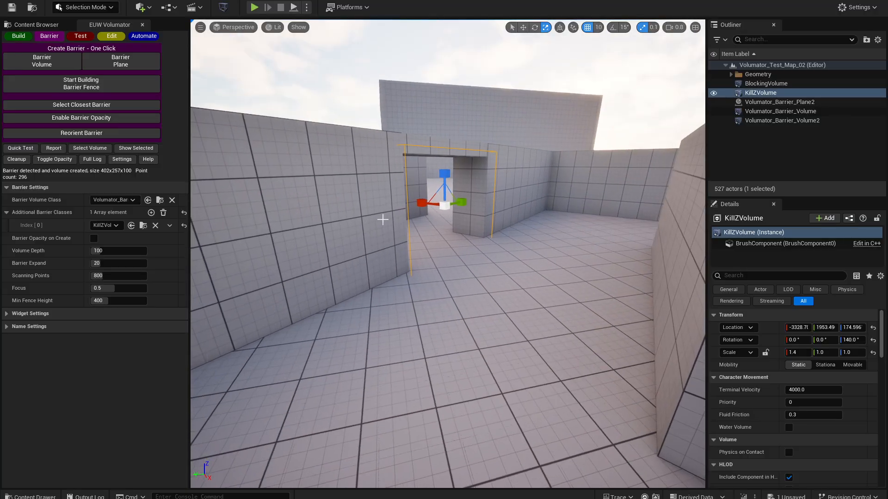
{"action": "right_click_drag", "start_coordinate": [396, 314], "coordinate": [422, 321]}
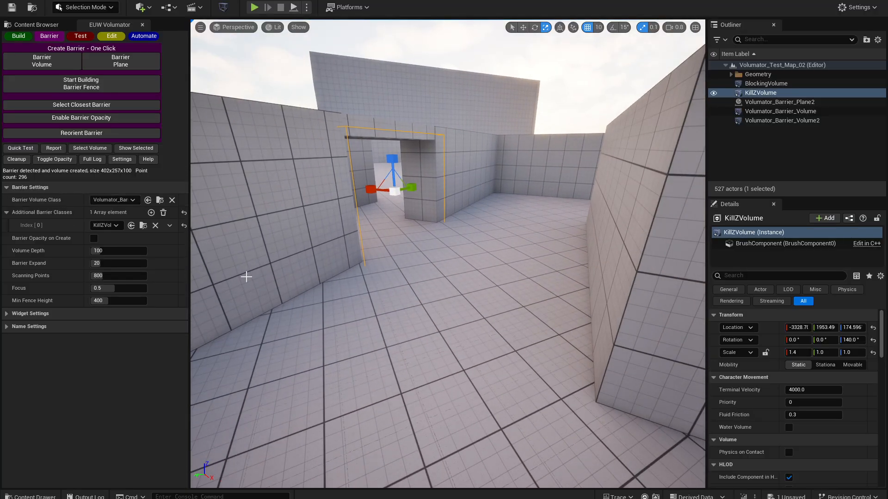
{"action": "key", "text": "w"}
{"action": "right_click_drag", "start_coordinate": [246, 277], "coordinate": [303, 251]}
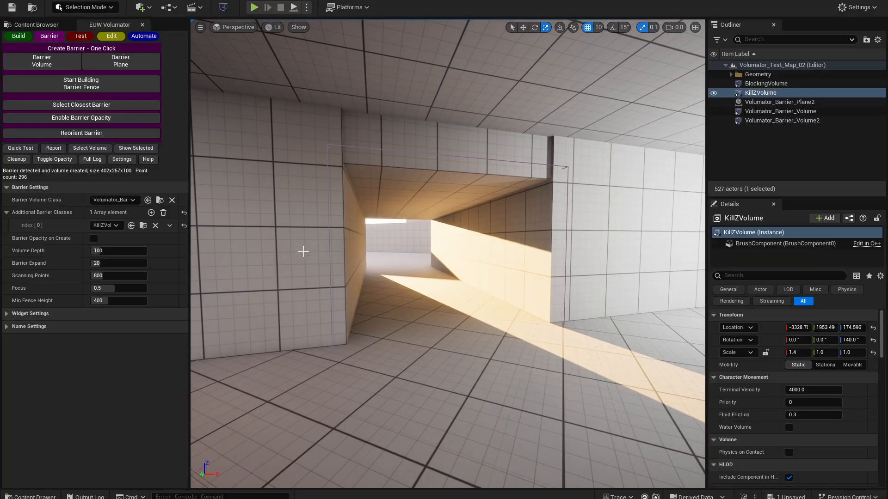
{"action": "left_click", "coordinate": [409, 154]}
{"action": "right_click_drag", "start_coordinate": [408, 189], "coordinate": [467, 220]}
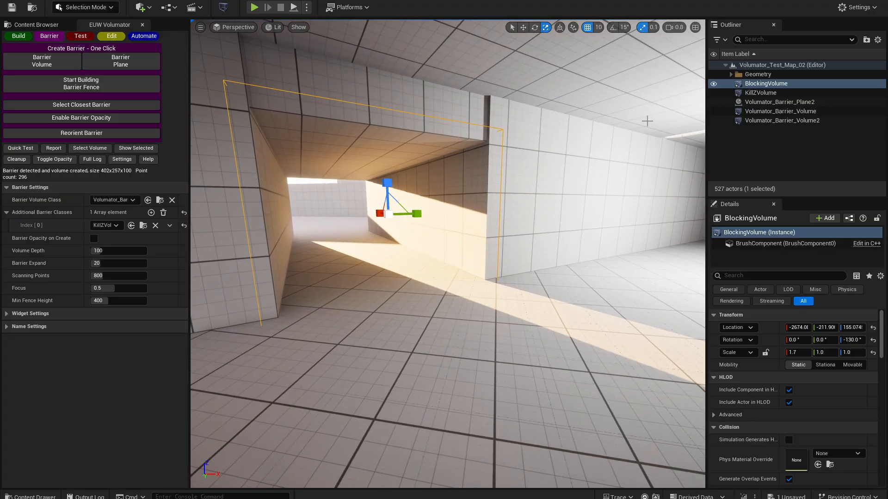
{"action": "key", "text": "a"}
{"action": "right_click_drag", "start_coordinate": [620, 130], "coordinate": [550, 127]}
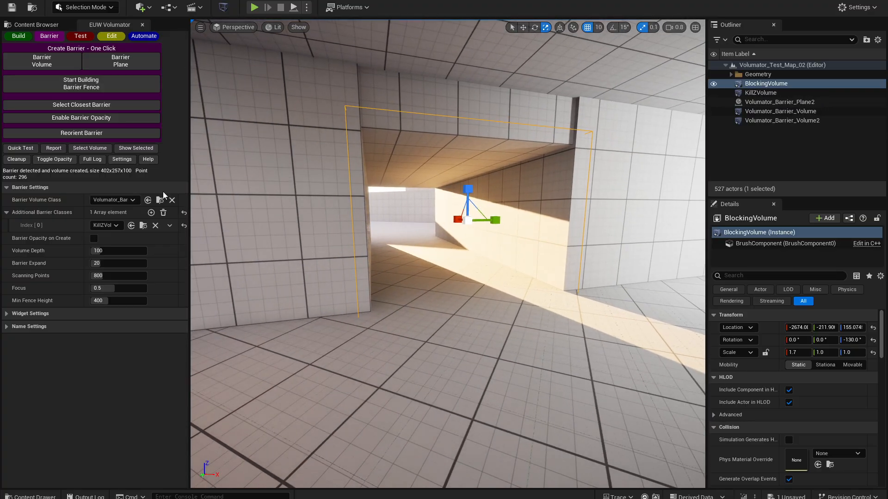
{"action": "left_click", "coordinate": [151, 212]}
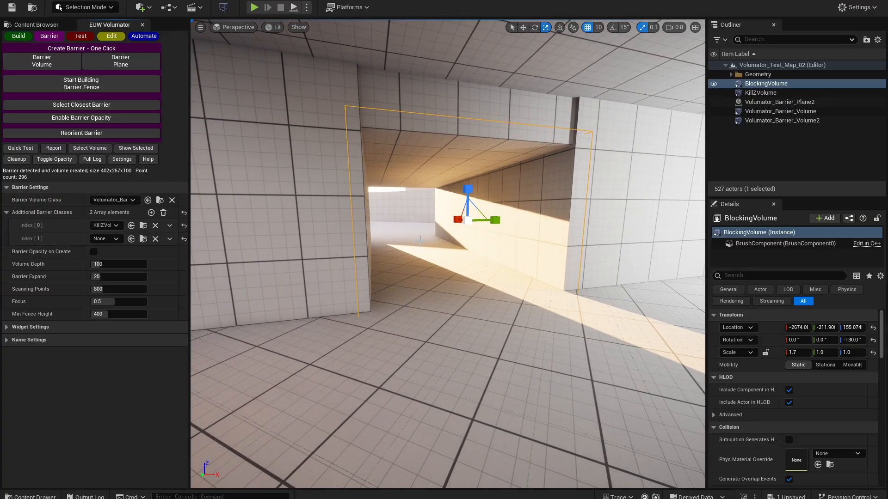
{"action": "left_click", "coordinate": [110, 240]}
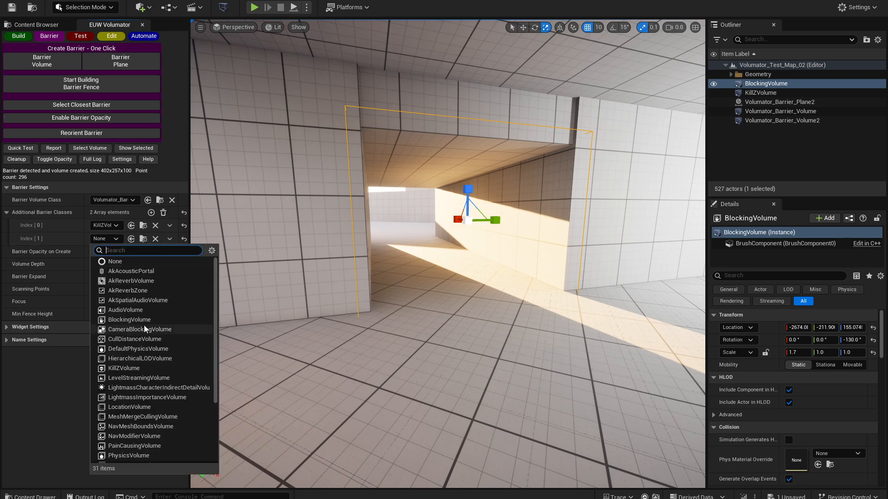
{"action": "left_click", "coordinate": [108, 322]}
- Select the closest barrier at two other openings, first Volumator_Barrier_Plane2 and second Volumator_Barrier_Volume
{"action": "key", "text": "s"}
{"action": "right_click_drag", "start_coordinate": [214, 369], "coordinate": [245, 366]}
{"action": "key", "text": "w"}
{"action": "left_click", "coordinate": [75, 103]}
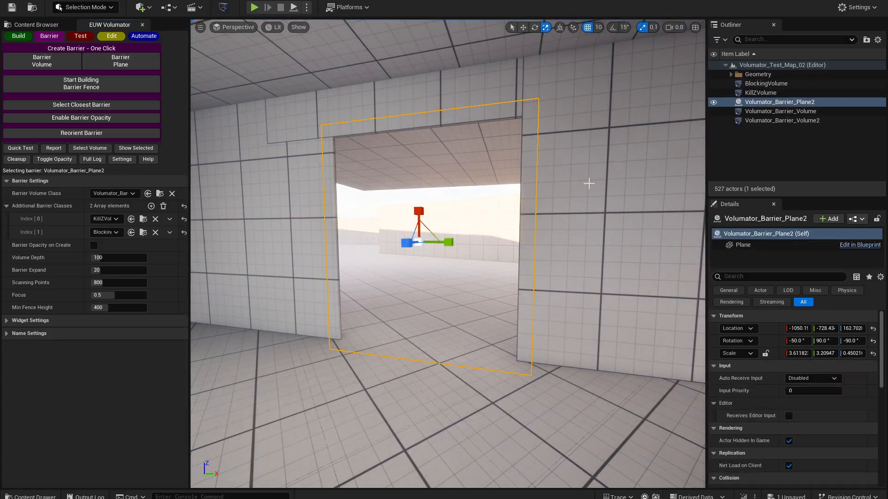
{"action": "right_click_drag", "start_coordinate": [589, 182], "coordinate": [777, 185]}
{"action": "key", "text": "w"}
{"action": "right_click_drag", "start_coordinate": [443, 185], "coordinate": [451, 185]}
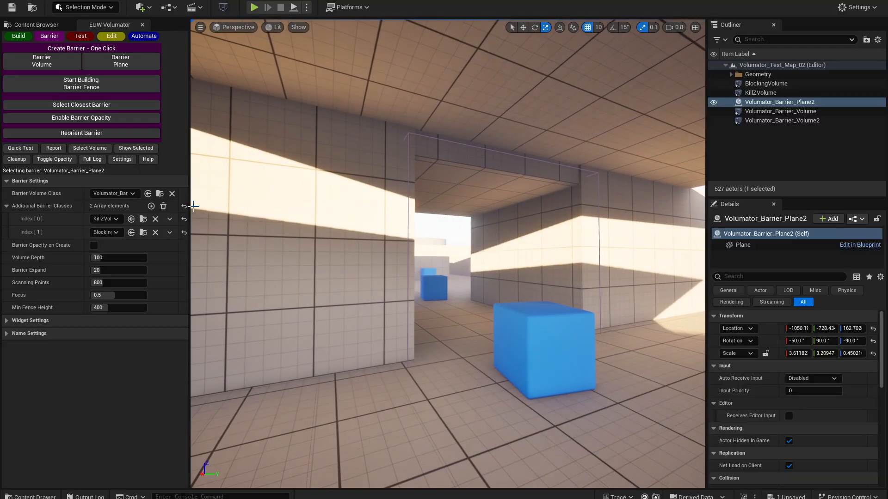
{"action": "left_click", "coordinate": [81, 105]}
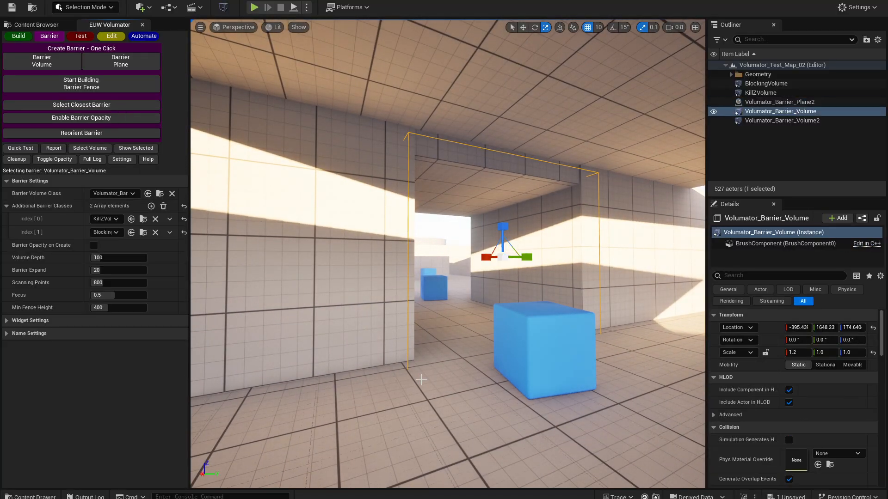
- Build a new volume with the drone in the open walled area containing the freestanding block
{"action": "right_click_drag", "start_coordinate": [421, 380], "coordinate": [782, 377]}
{"action": "key", "text": "w"}
{"action": "key", "text": "s"}
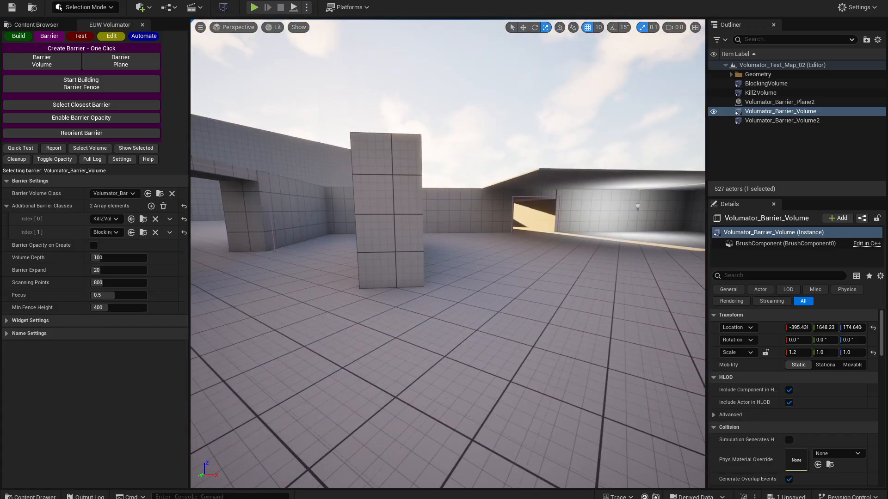
{"action": "left_click", "coordinate": [11, 38]}
{"action": "left_click", "coordinate": [118, 54]}
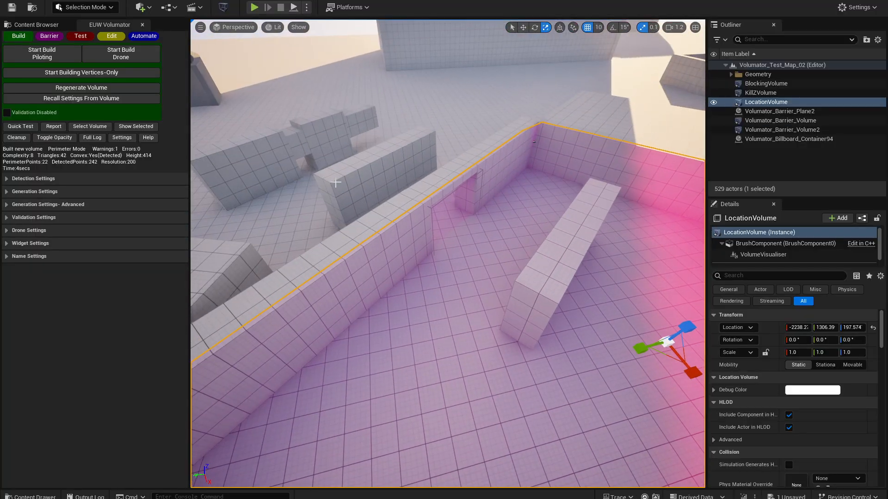
- Examine the barrier settings and the new volume's extent around the walled area and its doorways
{"action": "left_click", "coordinate": [49, 35]}
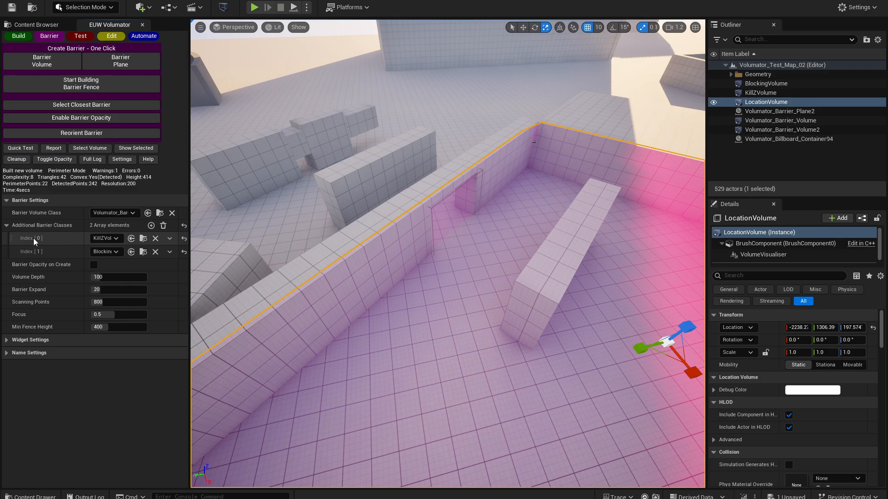
{"action": "right_click_drag", "start_coordinate": [333, 277], "coordinate": [490, 268]}
{"action": "right_click_drag", "start_coordinate": [388, 259], "coordinate": [286, 270]}
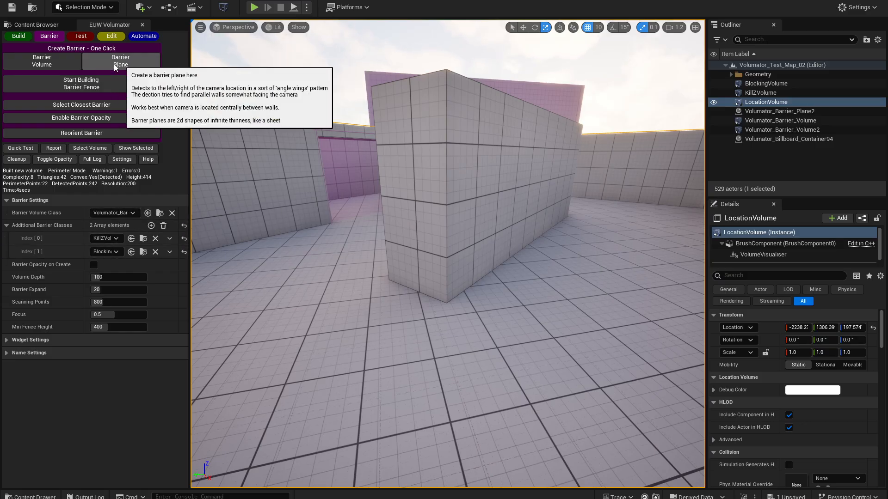
{"action": "key", "text": "s"}
{"action": "mouse_move", "coordinate": [336, 217]}
{"action": "right_mouse_down"}
{"action": "mouse_move", "coordinate": [349, 277]}
{"action": "mouse_move", "coordinate": [341, 228]}
{"action": "right_mouse_up"}
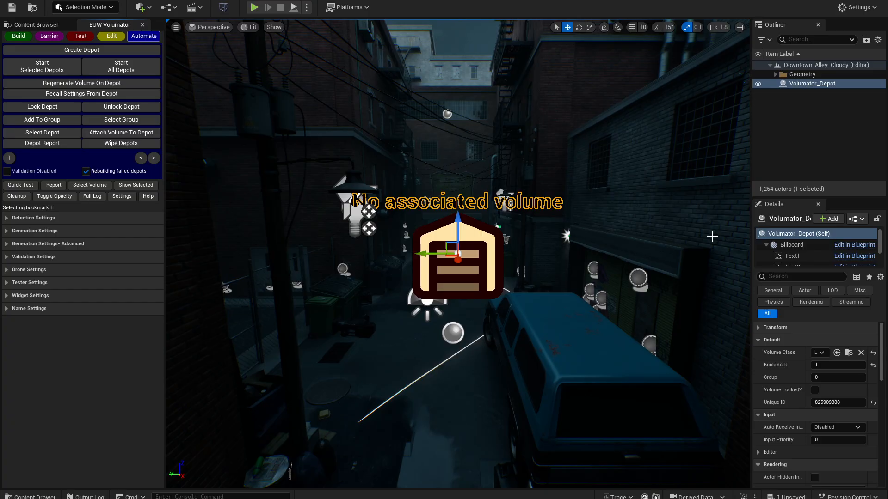
- Generate the volume for the selected depot in Downtown_Alley_Cloudy, clear the selection, and select the volume surrounding the camera
{"action": "left_click", "coordinate": [42, 67]}
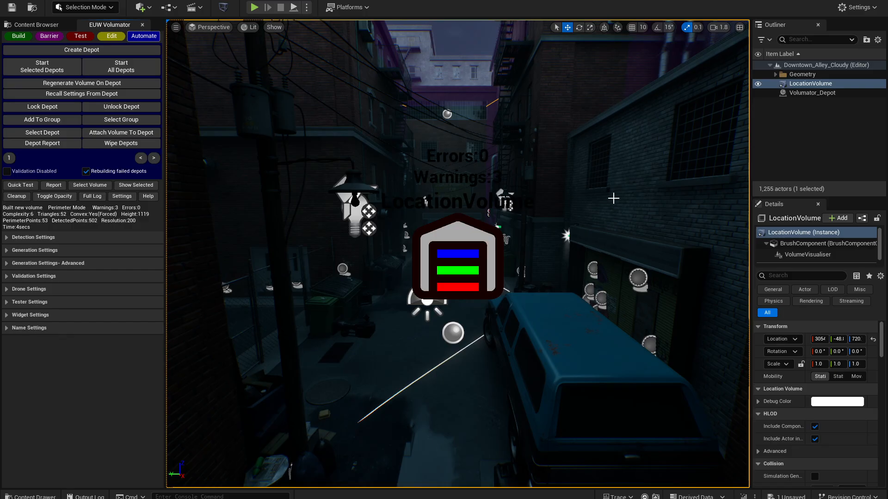
{"action": "key", "text": "Escape"}
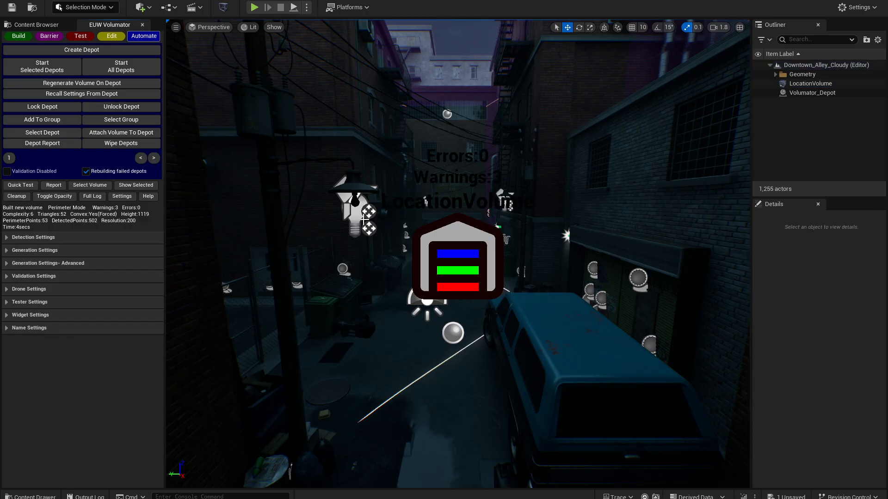
{"action": "left_click", "coordinate": [90, 185]}
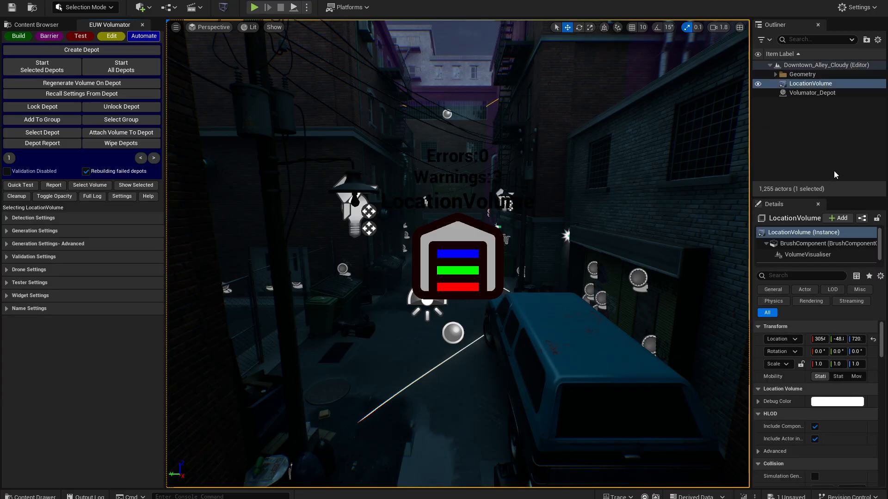
- Reselect LocationVolume from the scene list, and cycle the selection repeatedly between the volume and its depot
{"action": "key", "text": "Escape"}
{"action": "left_click", "coordinate": [810, 85]}
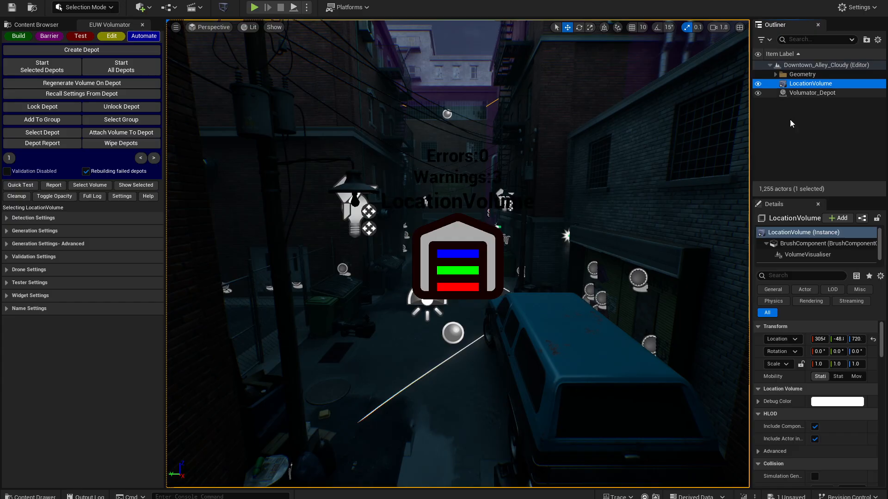
{"action": "left_click", "coordinate": [106, 187]}
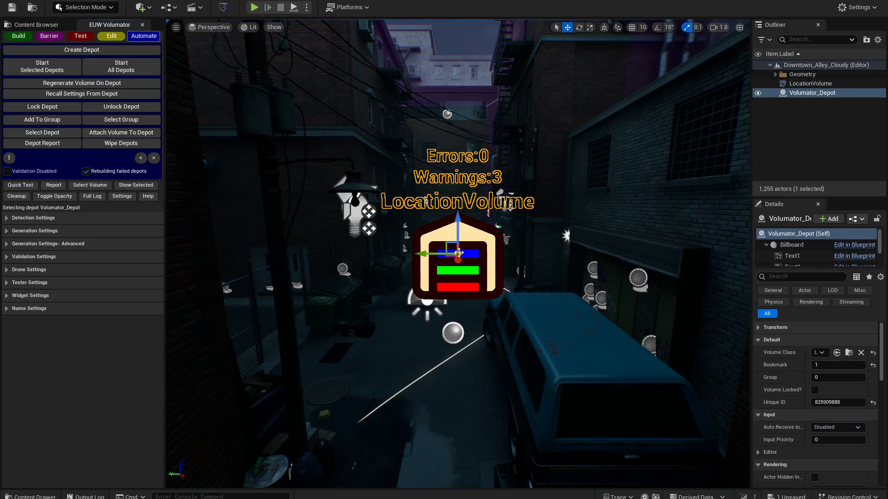
{"action": "left_click", "coordinate": [90, 185]}
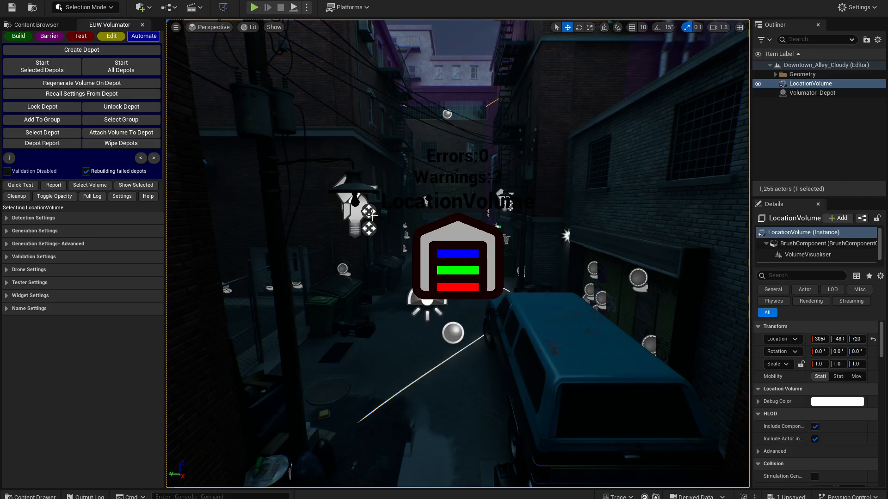
{"action": "left_click", "coordinate": [92, 186]}
{"action": "left_click", "coordinate": [93, 186]}
{"action": "left_click", "coordinate": [92, 186]}
{"action": "left_click", "coordinate": [93, 185]}
{"action": "left_click", "coordinate": [93, 185]}
{"action": "left_click", "coordinate": [93, 185]}
{"action": "left_click", "coordinate": [93, 185]}
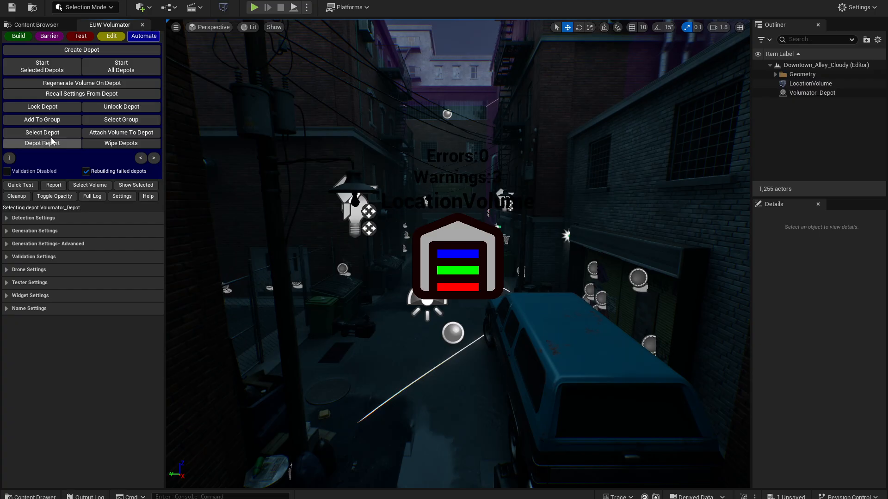
- Select the most relevant depot with nothing selected, switch between it and its volume, and clear the selection
{"action": "left_click", "coordinate": [67, 134]}
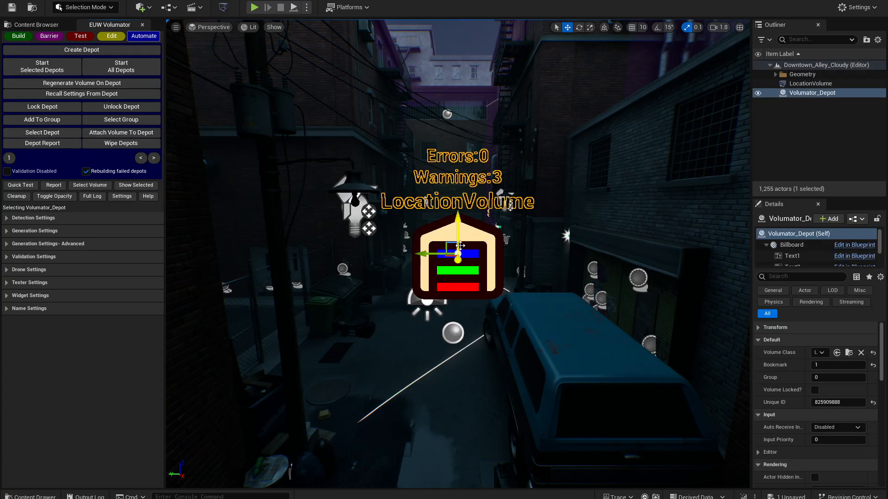
{"action": "left_click", "coordinate": [95, 186]}
{"action": "left_click", "coordinate": [95, 185]}
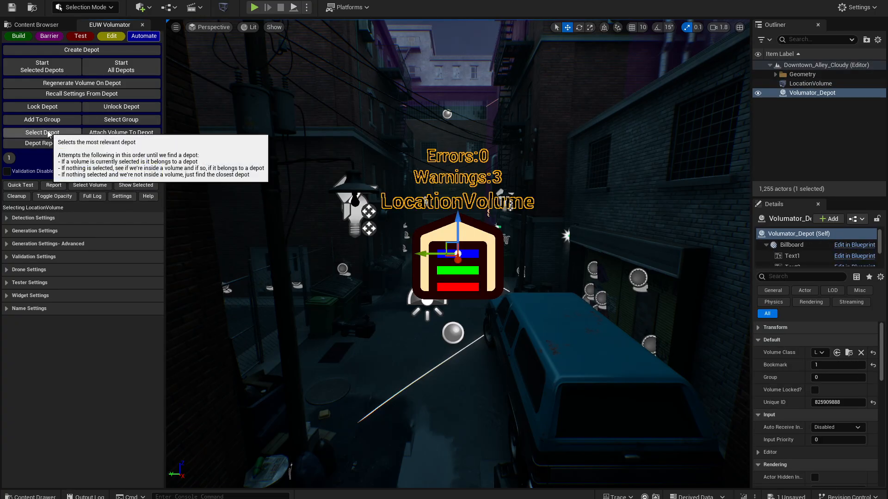
{"action": "left_click", "coordinate": [95, 185]}
{"action": "left_click", "coordinate": [93, 186]}
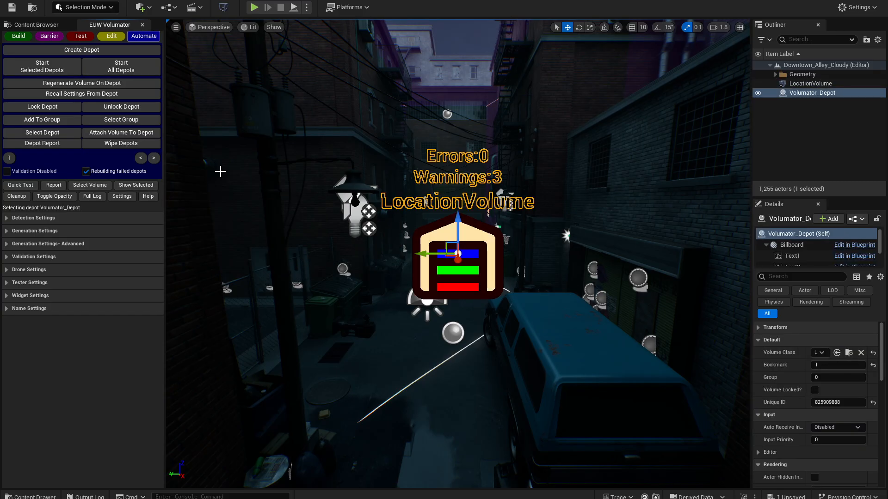
{"action": "key", "text": "Escape"}
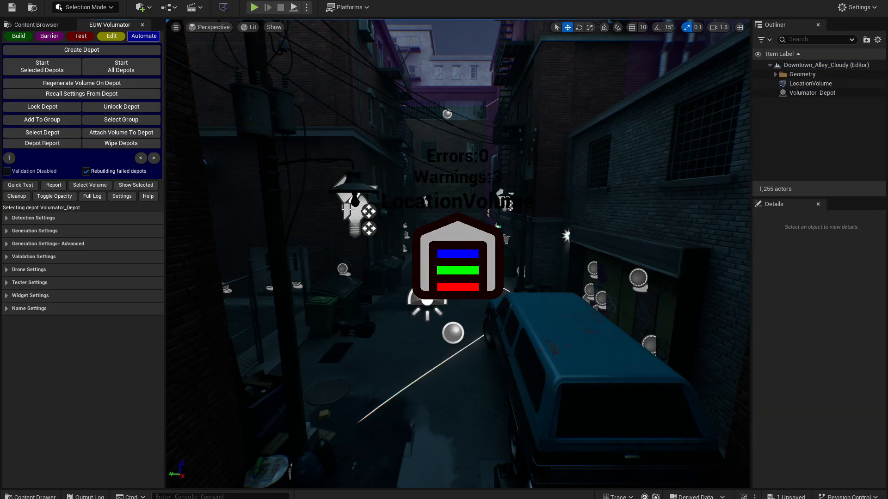
- Review the preset options in the widget settings, and open the plugin's Resources/Presets folder with the asset names fully readable
{"action": "left_click", "coordinate": [60, 295]}
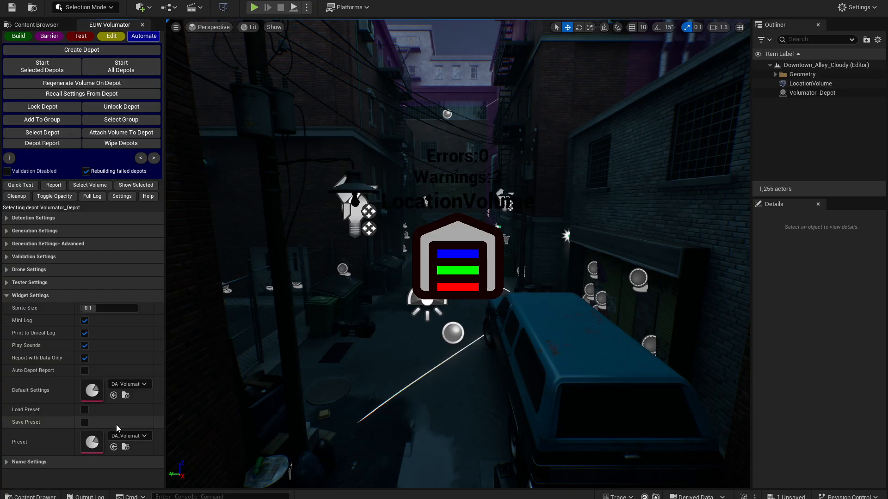
{"action": "mouse_move", "coordinate": [31, 426]}
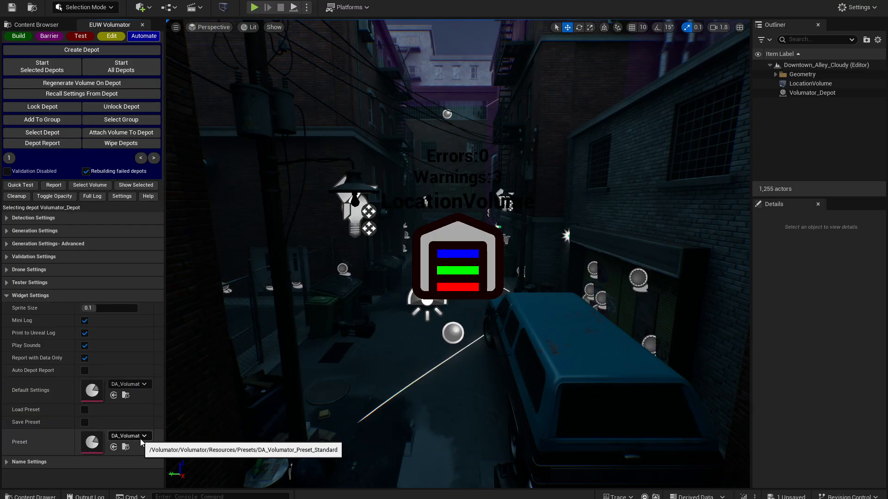
{"action": "left_click", "coordinate": [49, 26]}
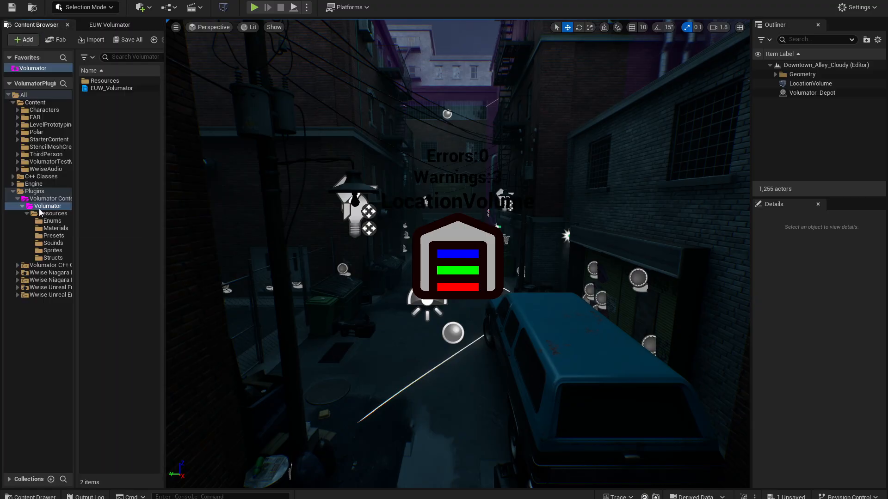
{"action": "double_click", "coordinate": [112, 81]}
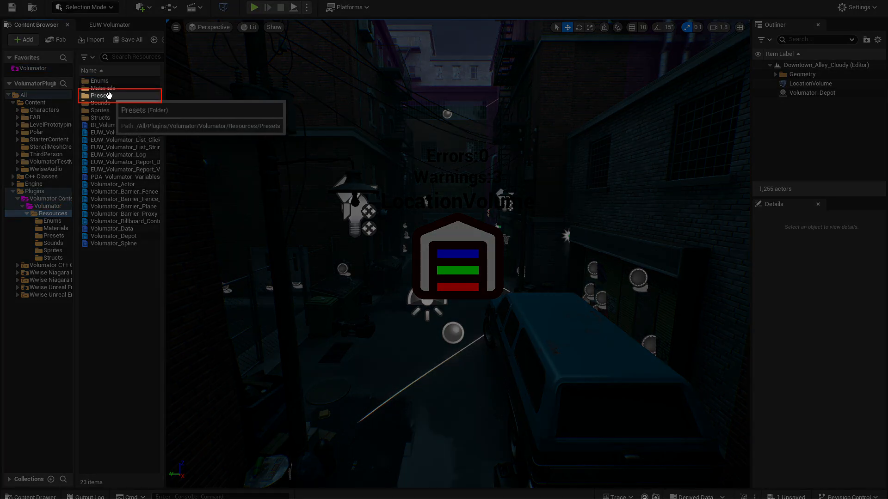
{"action": "double_click", "coordinate": [108, 95]}
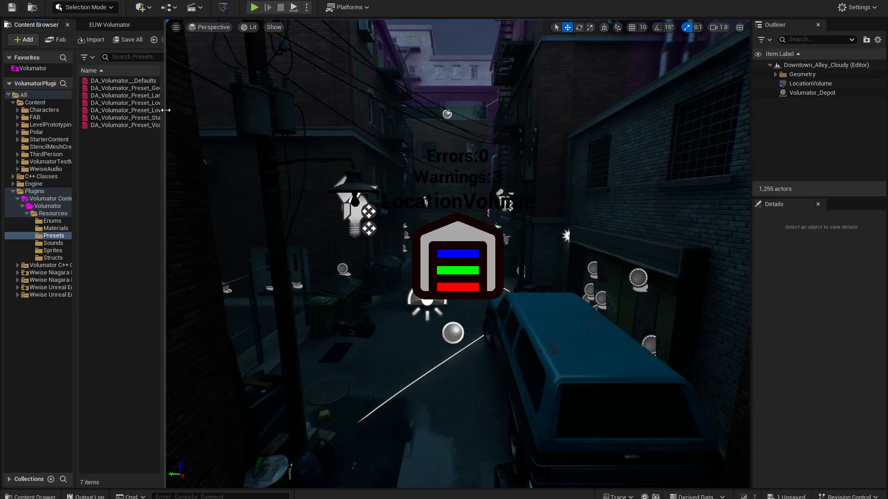
{"action": "left_click_drag", "start_coordinate": [165, 110], "coordinate": [225, 110]}
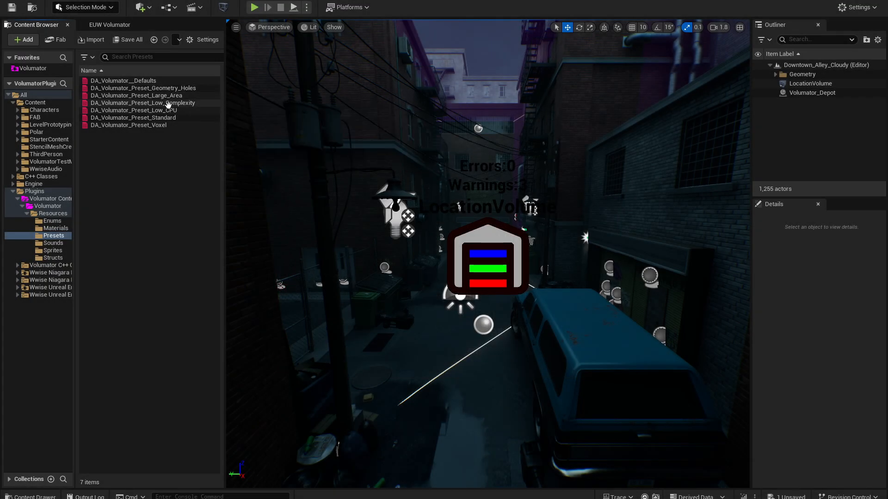
- Open the DA_Volumator_Preset_Voxel and DA_Volumator_Preset_Low_CPU data assets to read their notes
{"action": "double_click", "coordinate": [160, 125]}
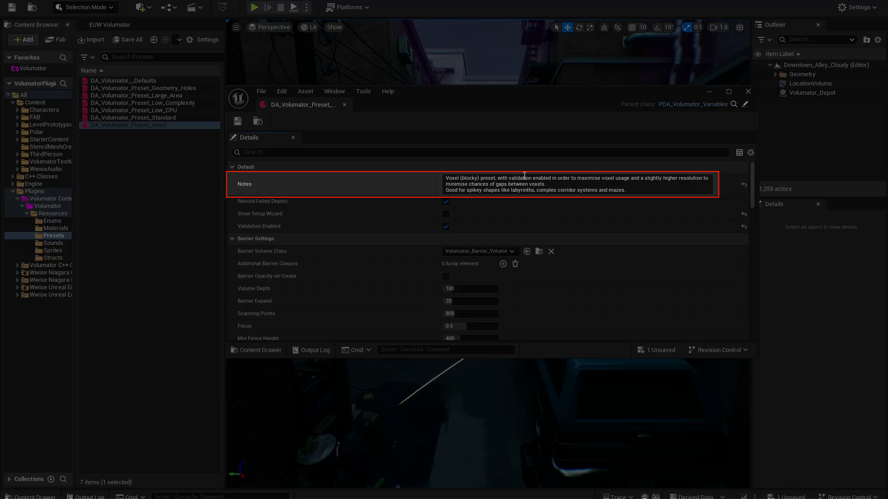
{"action": "double_click", "coordinate": [134, 110]}
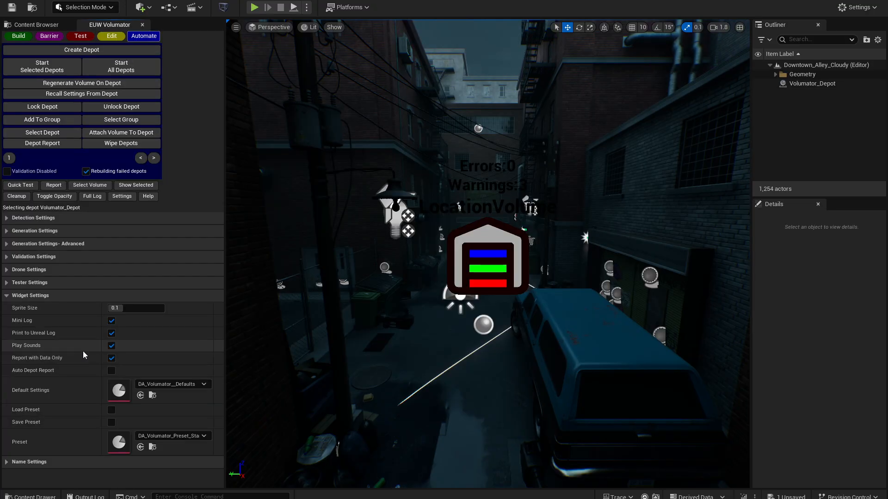
- Load the DA_Volumator_Preset_Voxel preset and start volume generation for all depots
{"action": "left_click", "coordinate": [170, 436]}
{"action": "scroll", "coordinate": [222, 397], "scroll_direction": "down", "scroll_amount": 2}
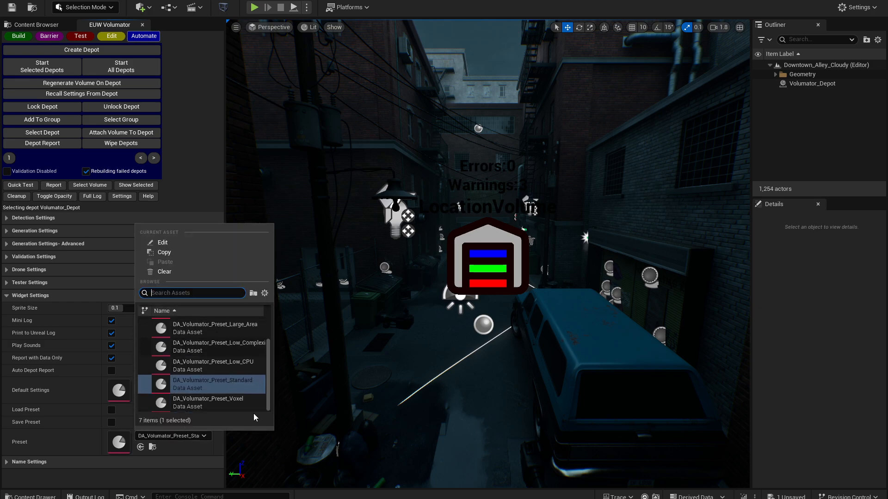
{"action": "left_click", "coordinate": [213, 400]}
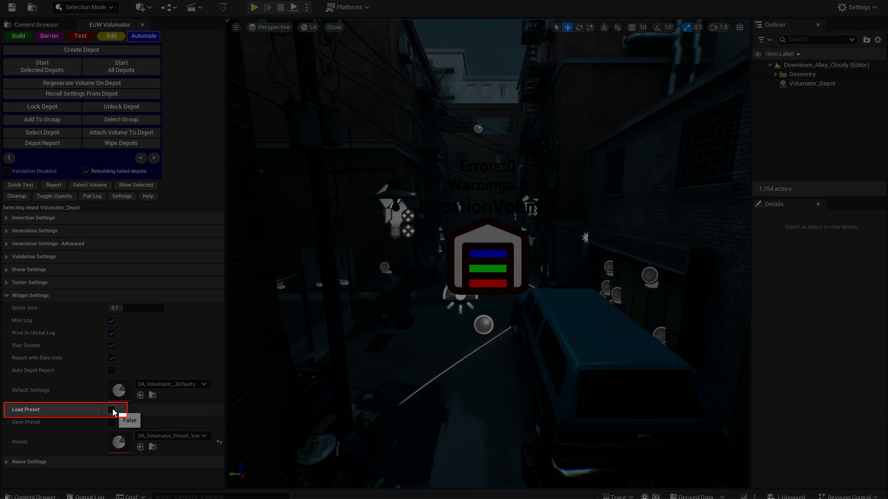
{"action": "left_click", "coordinate": [112, 410]}
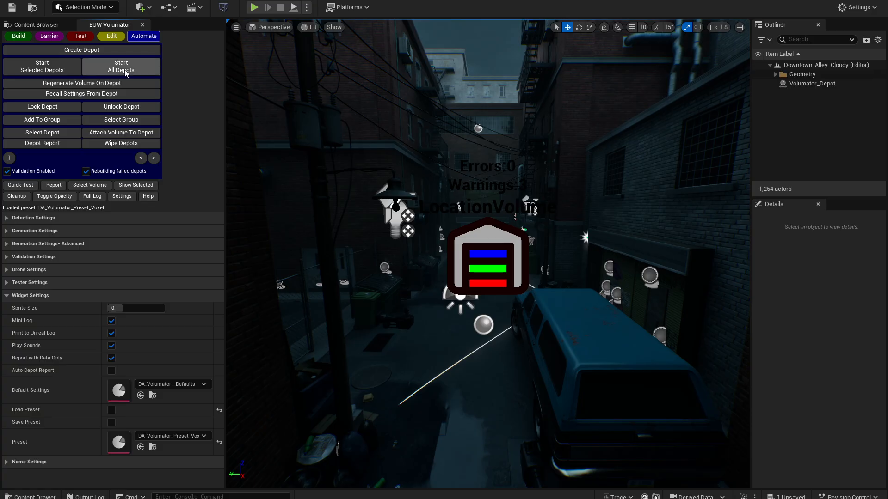
{"action": "left_click", "coordinate": [125, 71]}
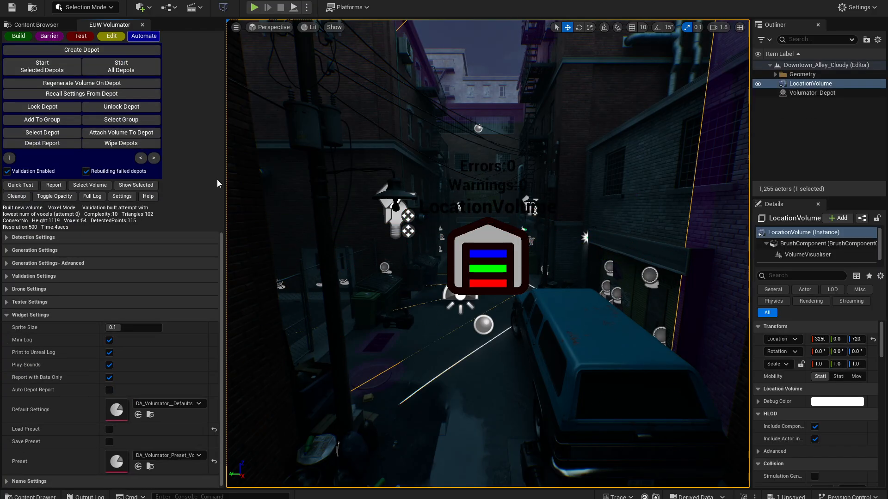
- Enlarge the viewport, select the generated LocationVolume, and isolate and frame it for inspection
{"action": "left_click_drag", "start_coordinate": [225, 183], "coordinate": [171, 188]}
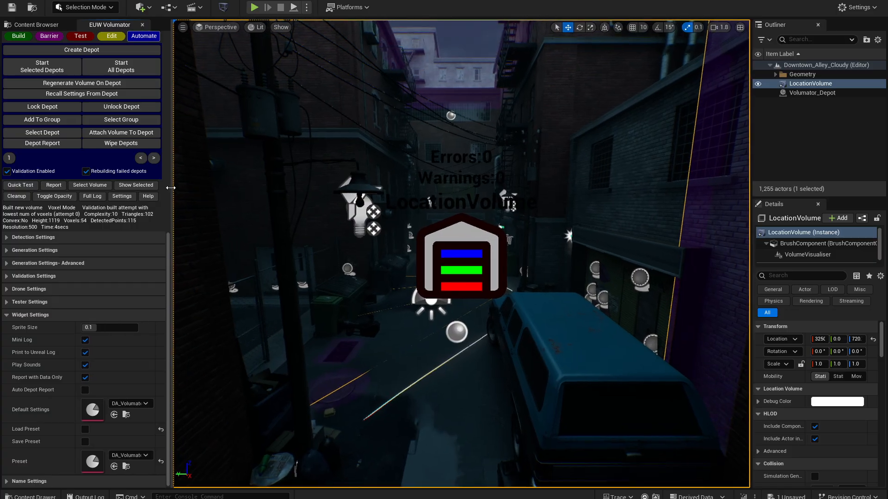
{"action": "left_click", "coordinate": [91, 185]}
{"action": "left_click", "coordinate": [94, 186]}
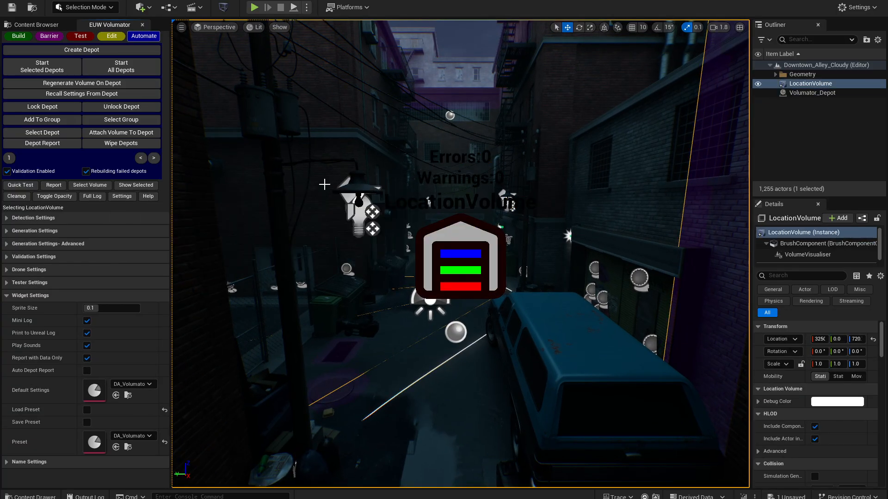
{"action": "left_click", "coordinate": [146, 185]}
{"action": "key", "text": "f"}
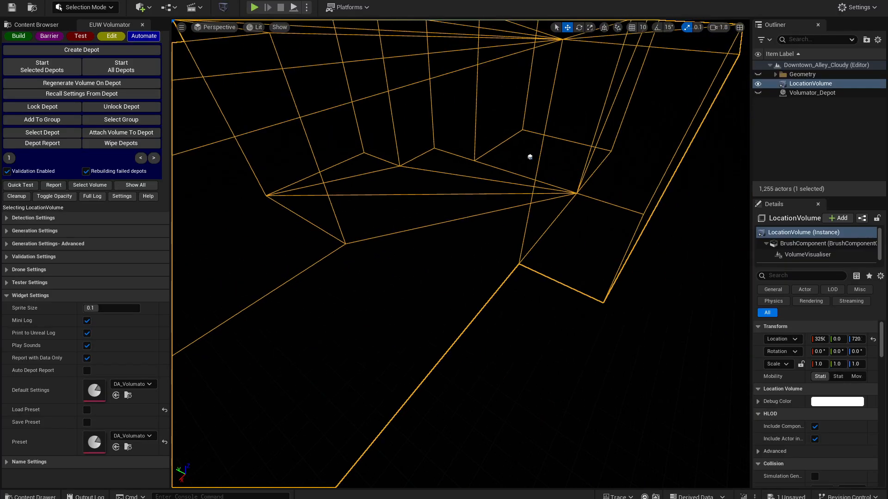